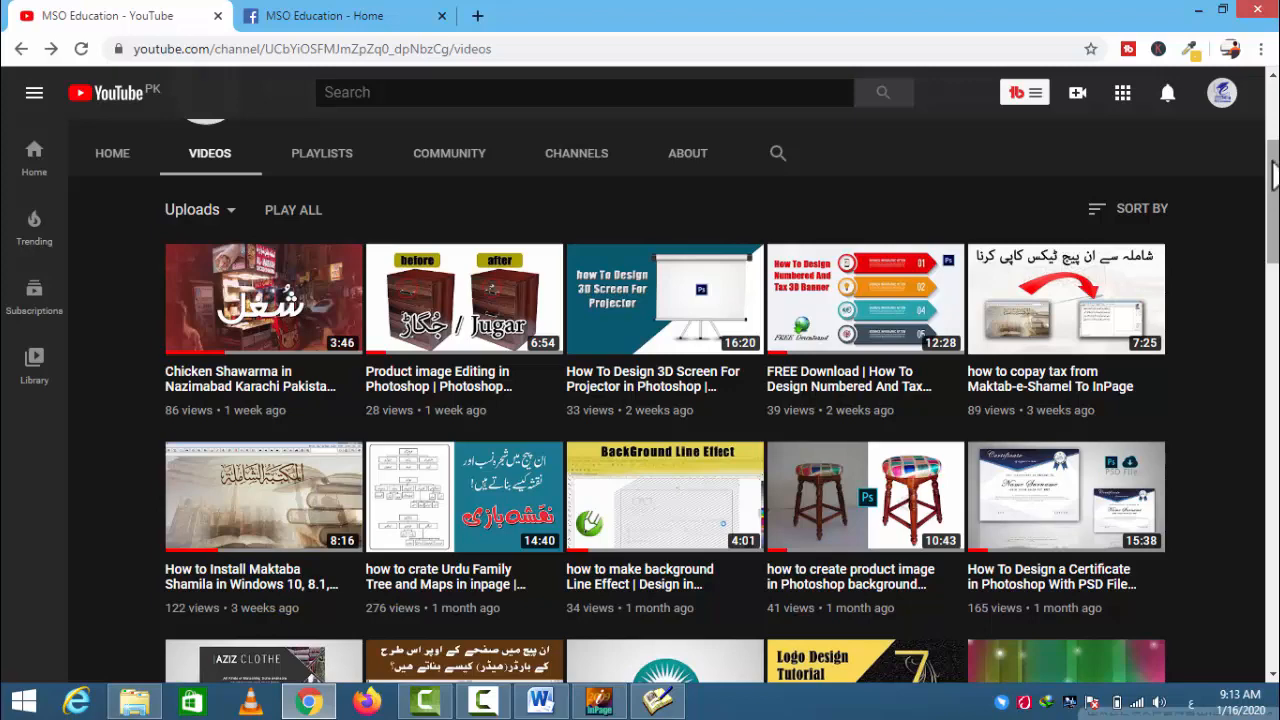
# - Browse through the uploaded videos on the MSO Education YouTube channel
pyautogui.moveTo(1273, 180); pyautogui.dragTo(1275, 250)
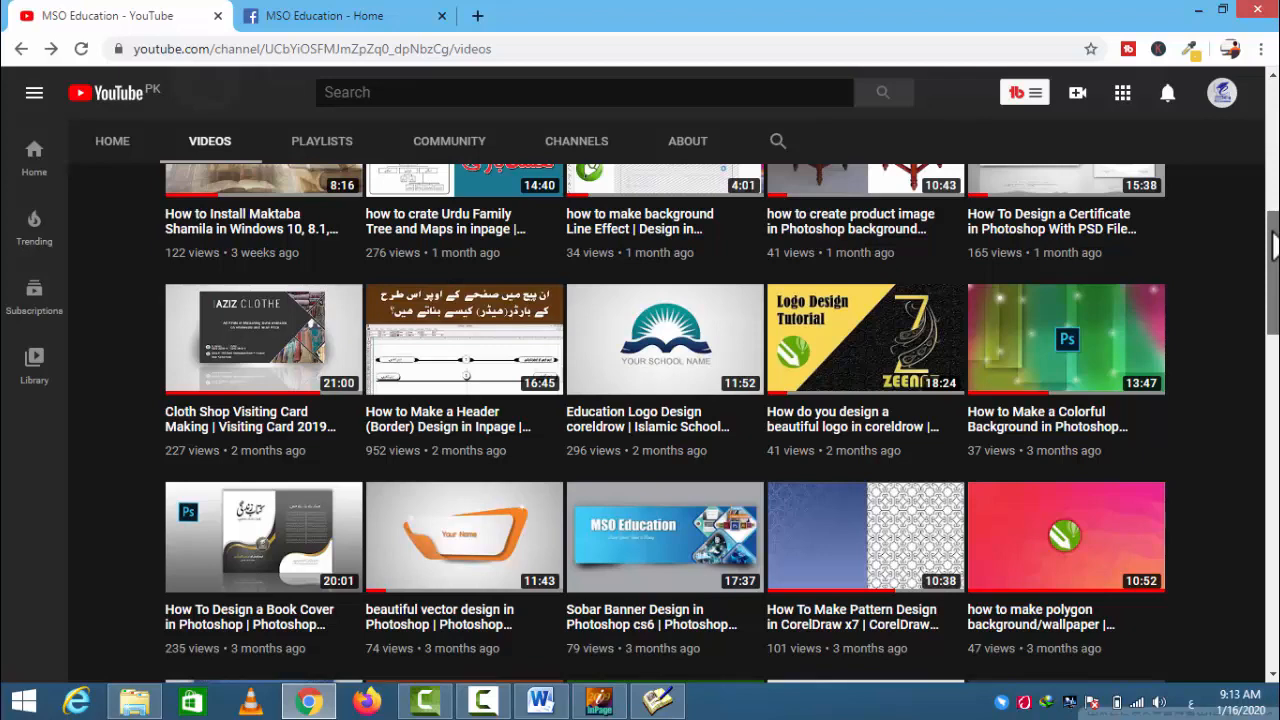
pyautogui.moveTo(1272, 255); pyautogui.dragTo(1268, 300)
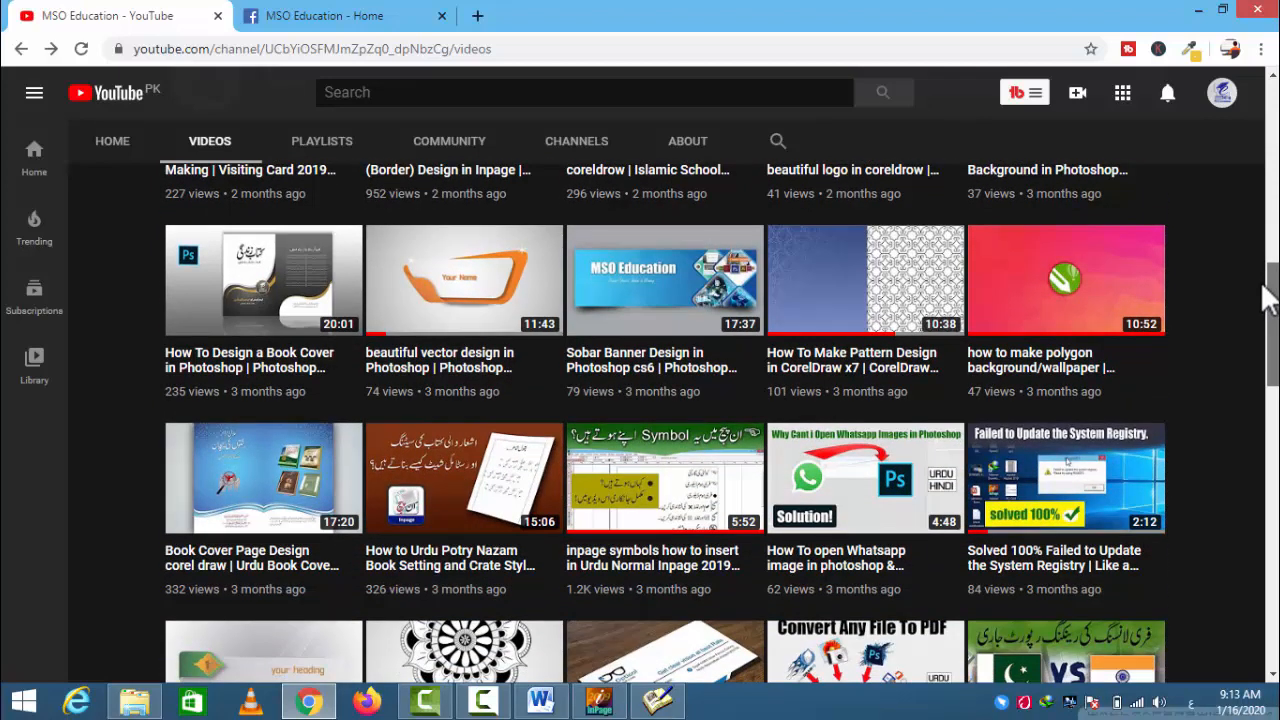
pyautogui.moveTo(1264, 292); pyautogui.dragTo(1264, 300)
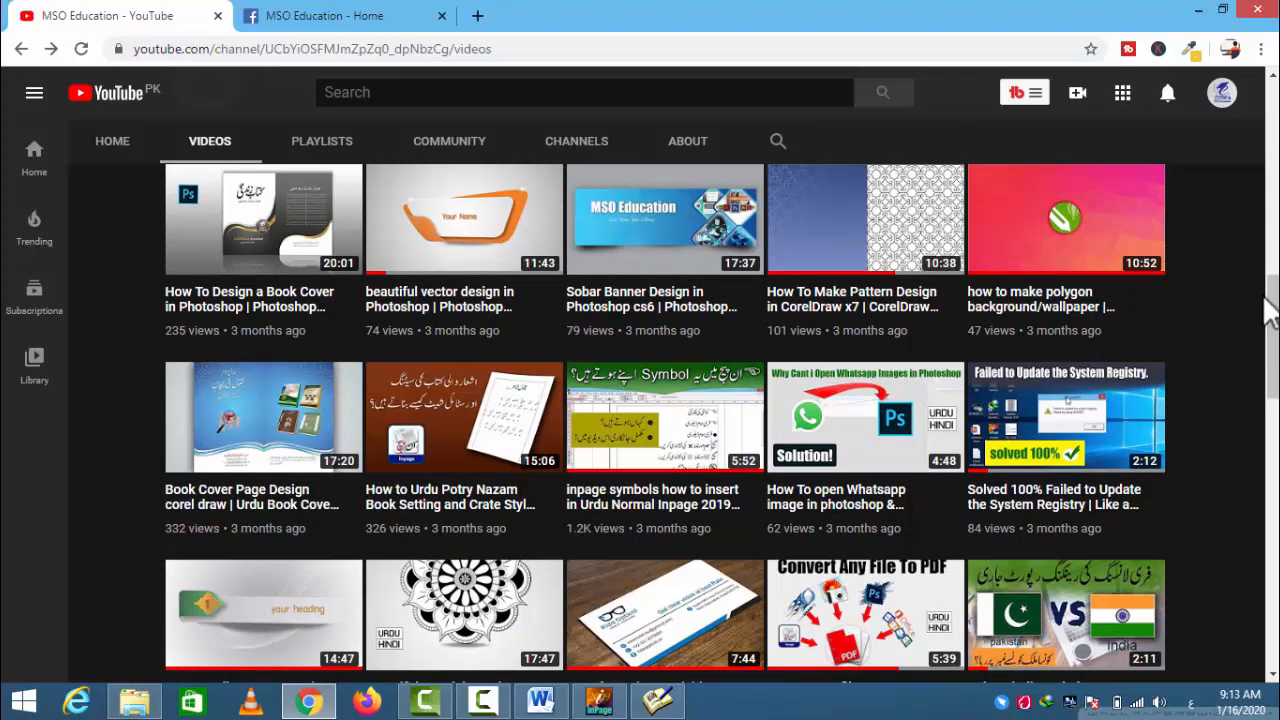
pyautogui.moveTo(1264, 296); pyautogui.dragTo(1270, 350)
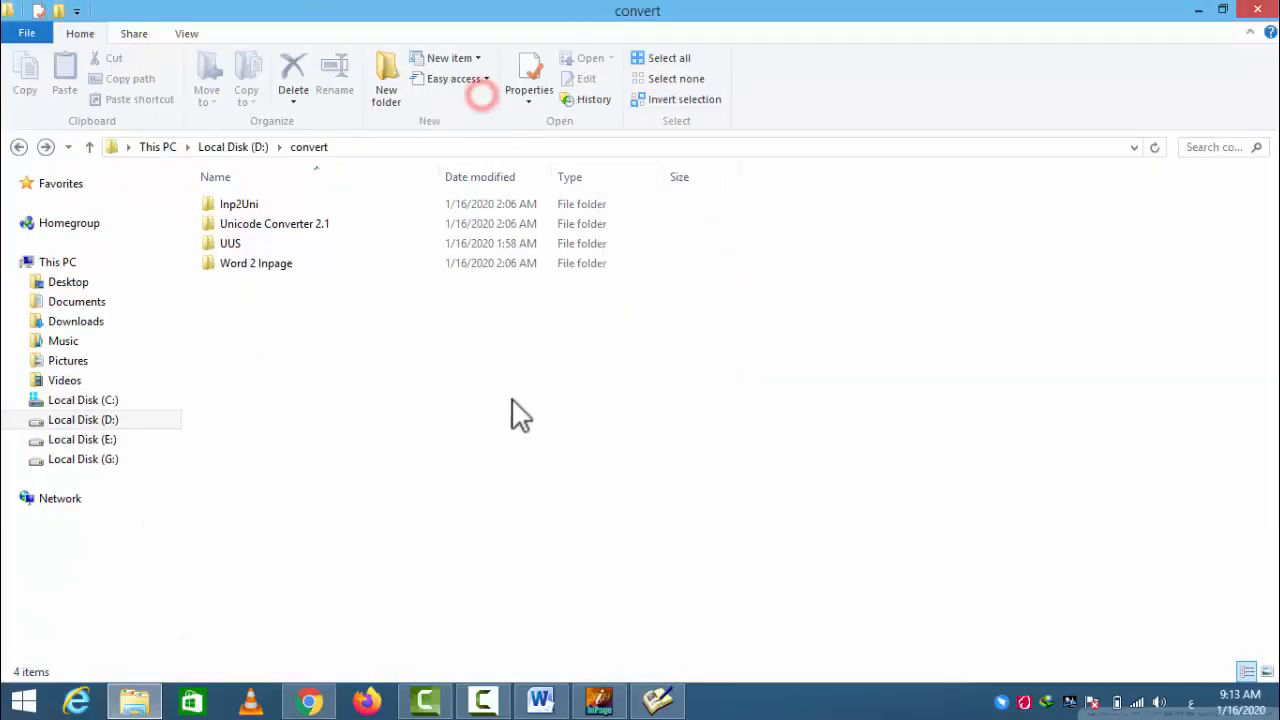
pyautogui.click(506, 397)
pyautogui.moveTo(397, 349); pyautogui.dragTo(240, 200)
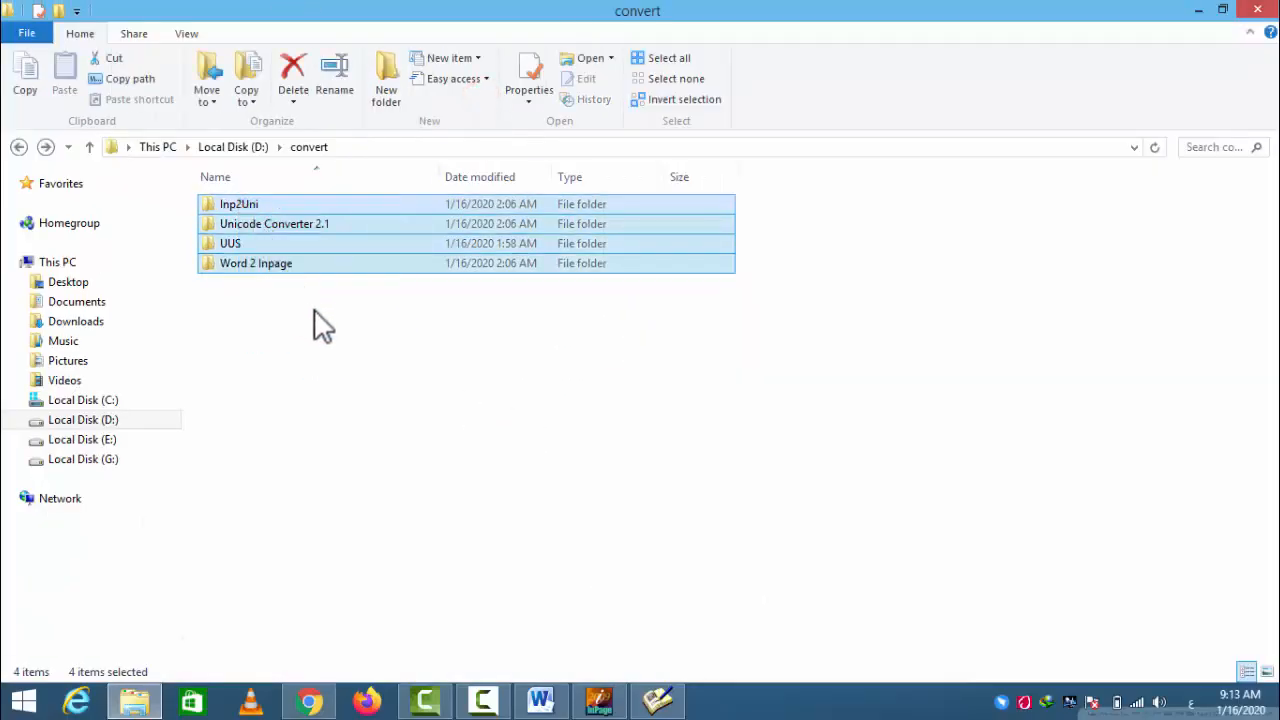
pyautogui.moveTo(313, 308); pyautogui.dragTo(238, 202)
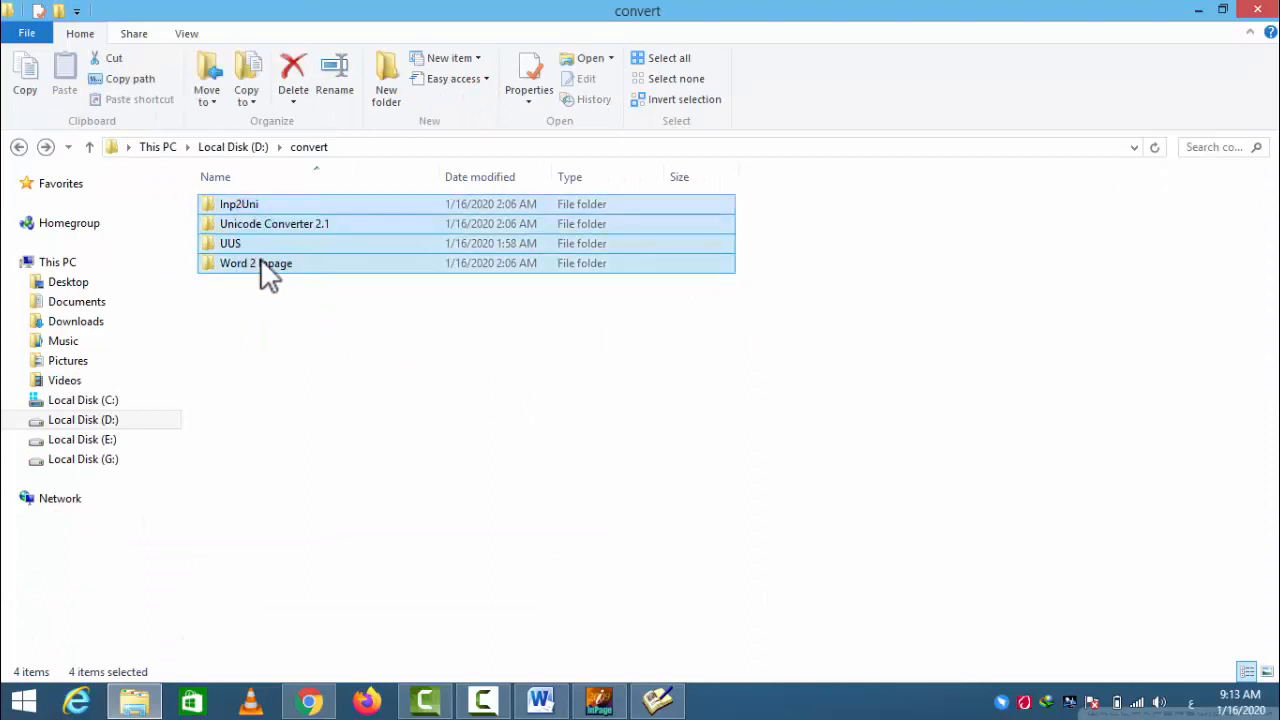
pyautogui.click(303, 300)
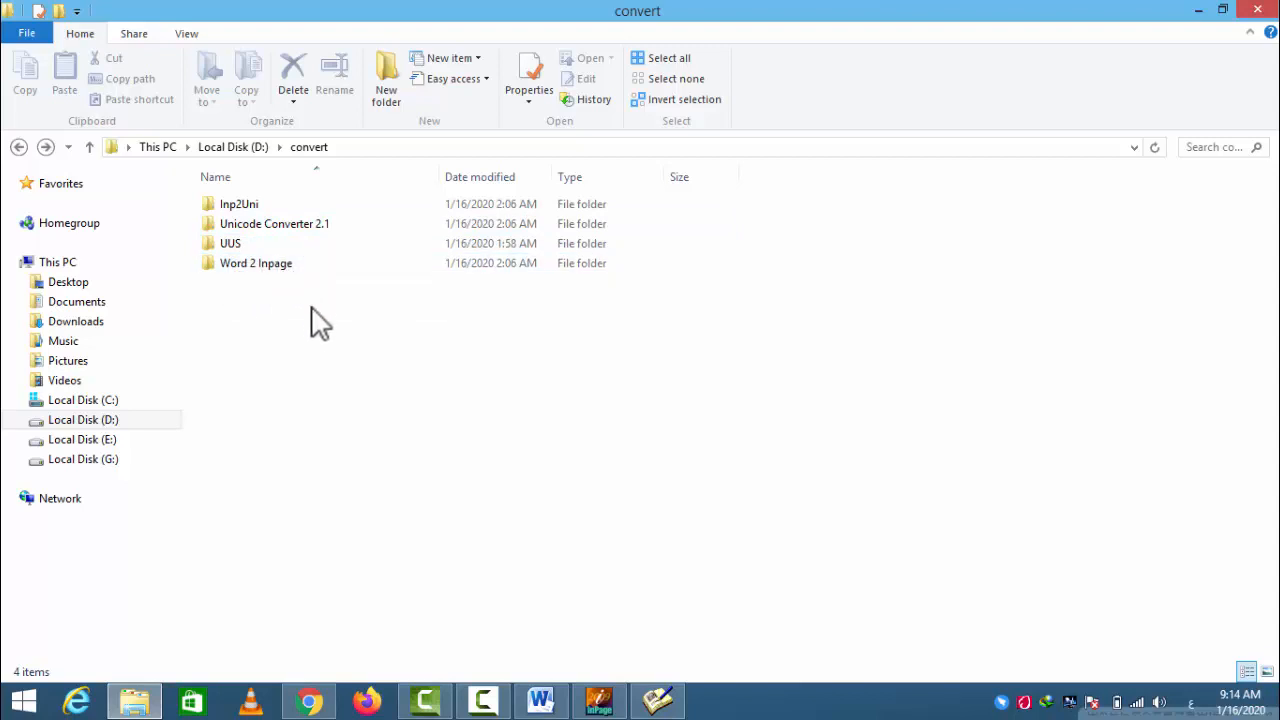
pyautogui.moveTo(311, 308); pyautogui.dragTo(227, 203)
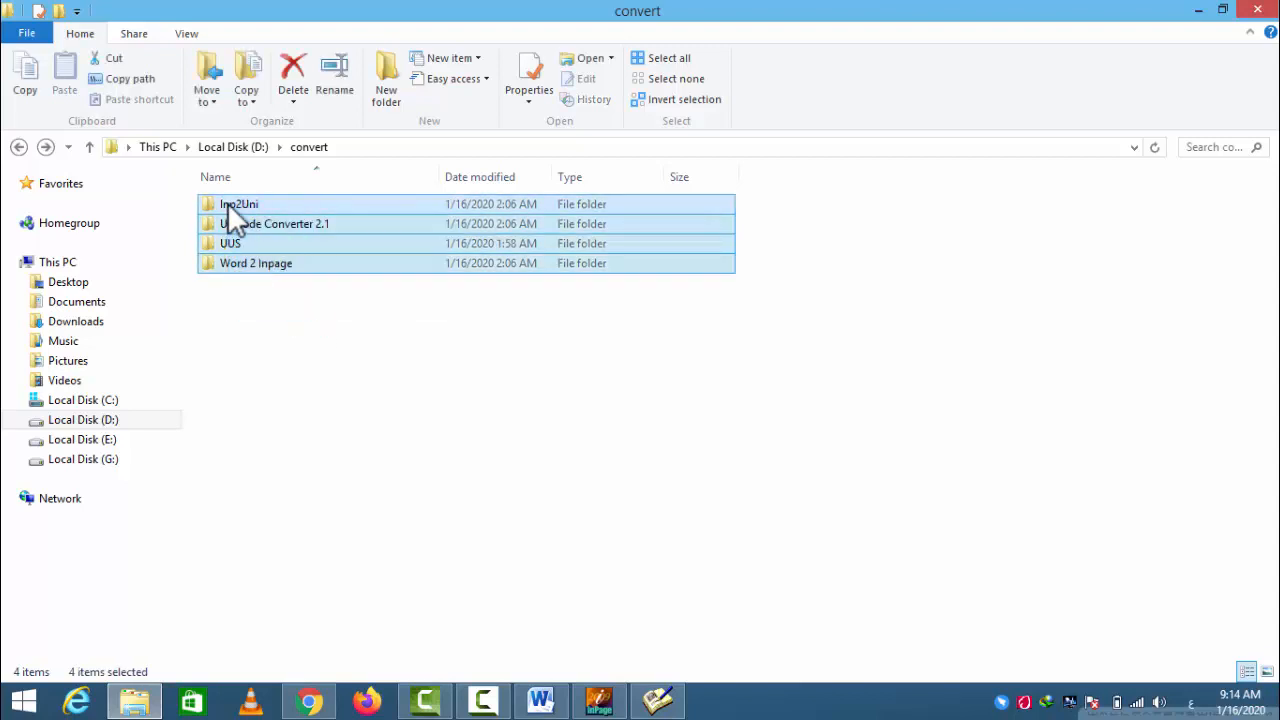
pyautogui.click(294, 323)
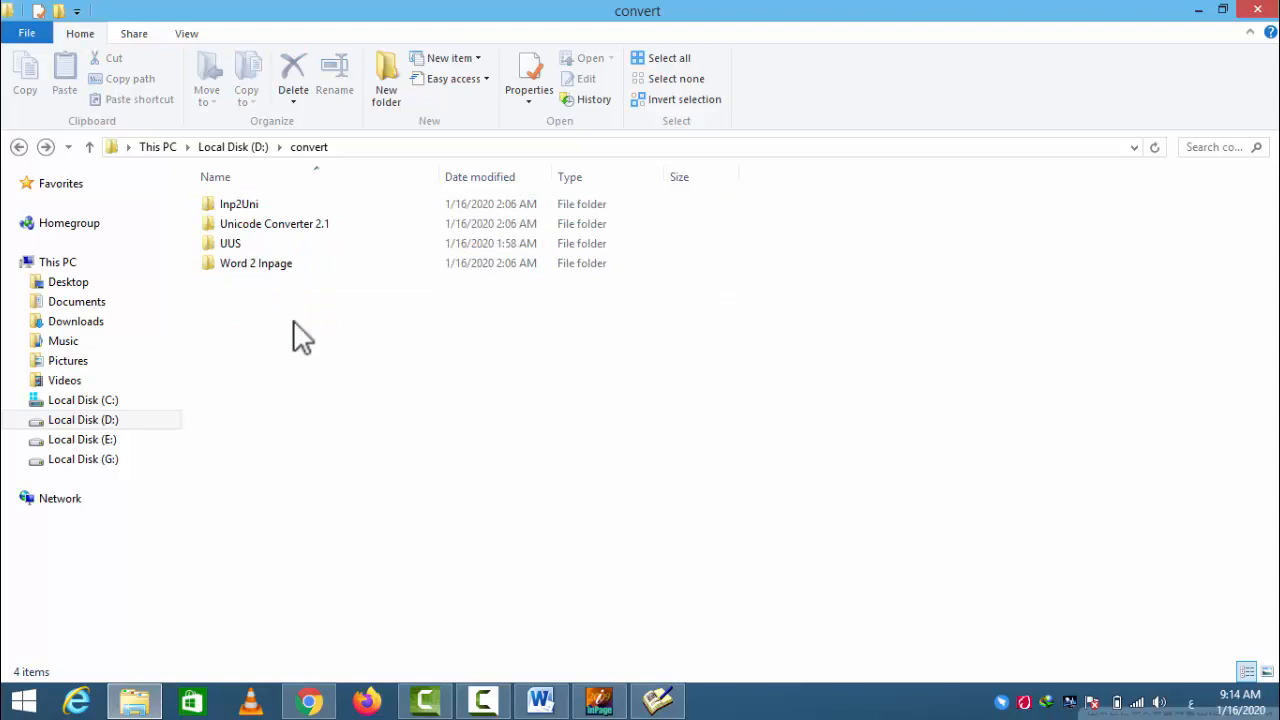
pyautogui.moveTo(295, 305); pyautogui.dragTo(252, 200)
pyautogui.click(295, 312)
pyautogui.moveTo(303, 309); pyautogui.dragTo(265, 204)
pyautogui.click(303, 310)
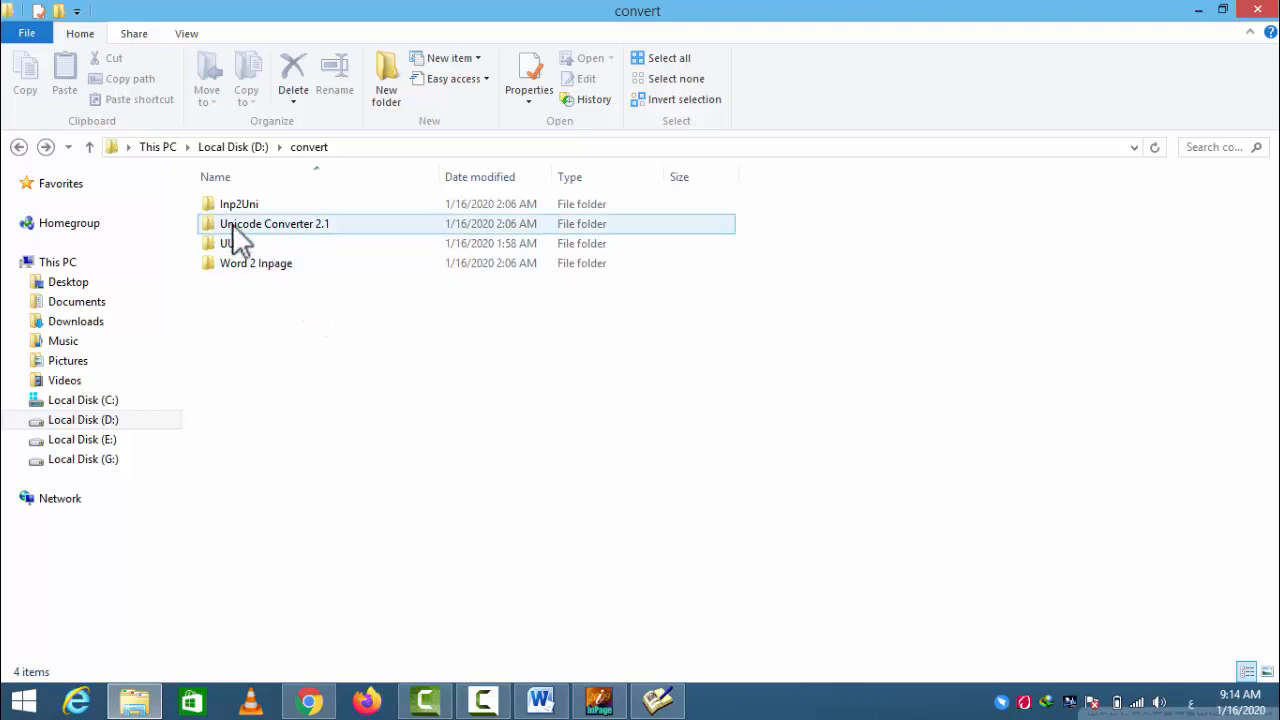
pyautogui.moveTo(297, 305); pyautogui.dragTo(256, 196)
pyautogui.click(319, 303)
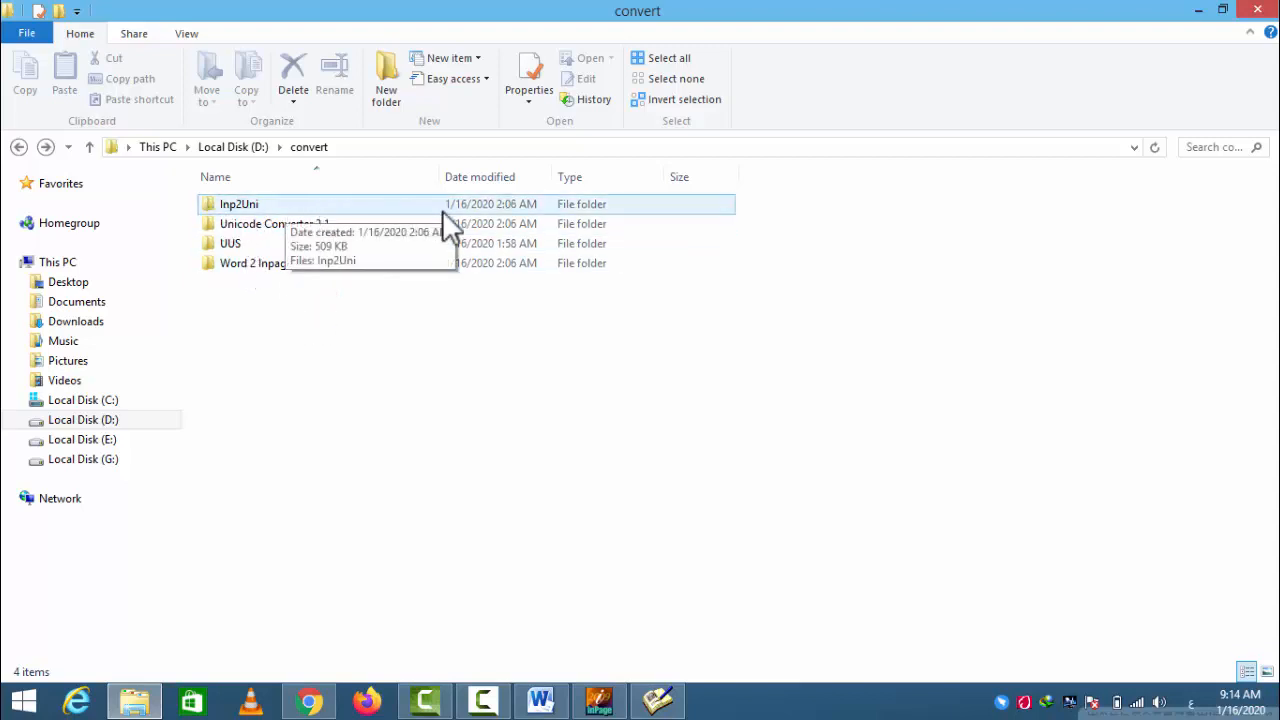
# - Open the Inp2Uni folder and launch the Inp2Uni converter application
pyautogui.doubleClick(236, 205)
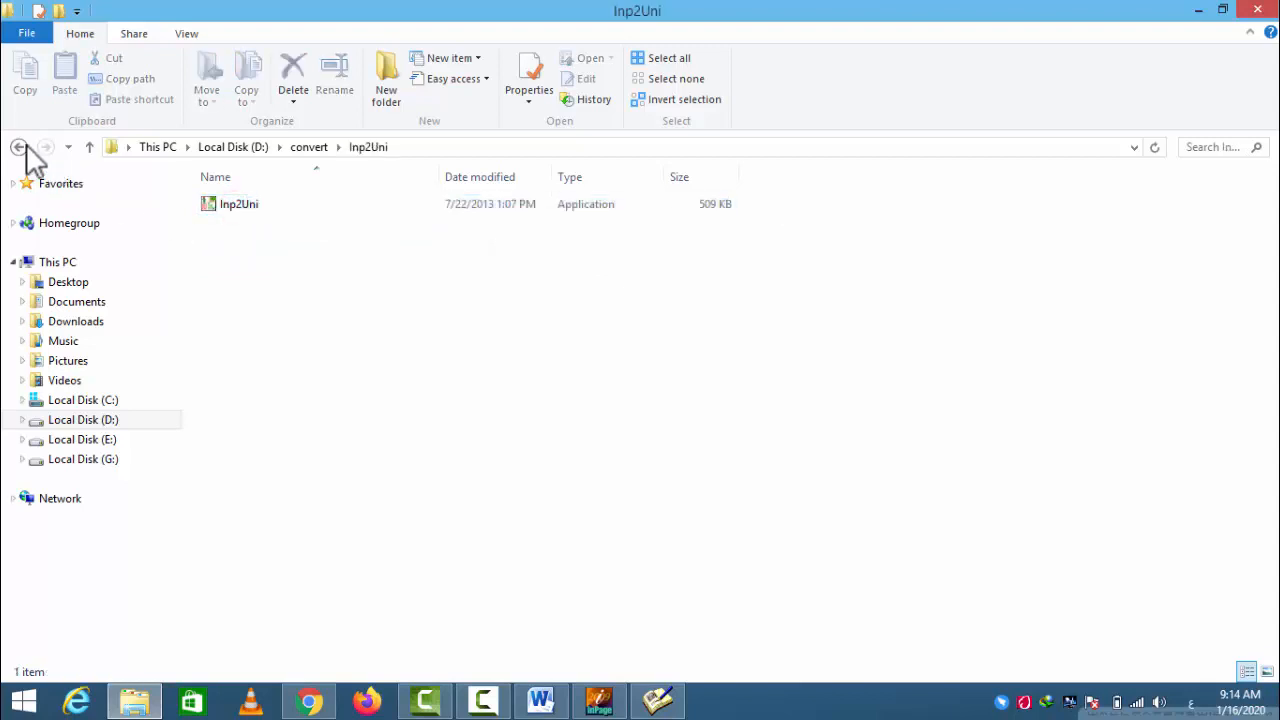
pyautogui.click(19, 147)
pyautogui.doubleClick(223, 203)
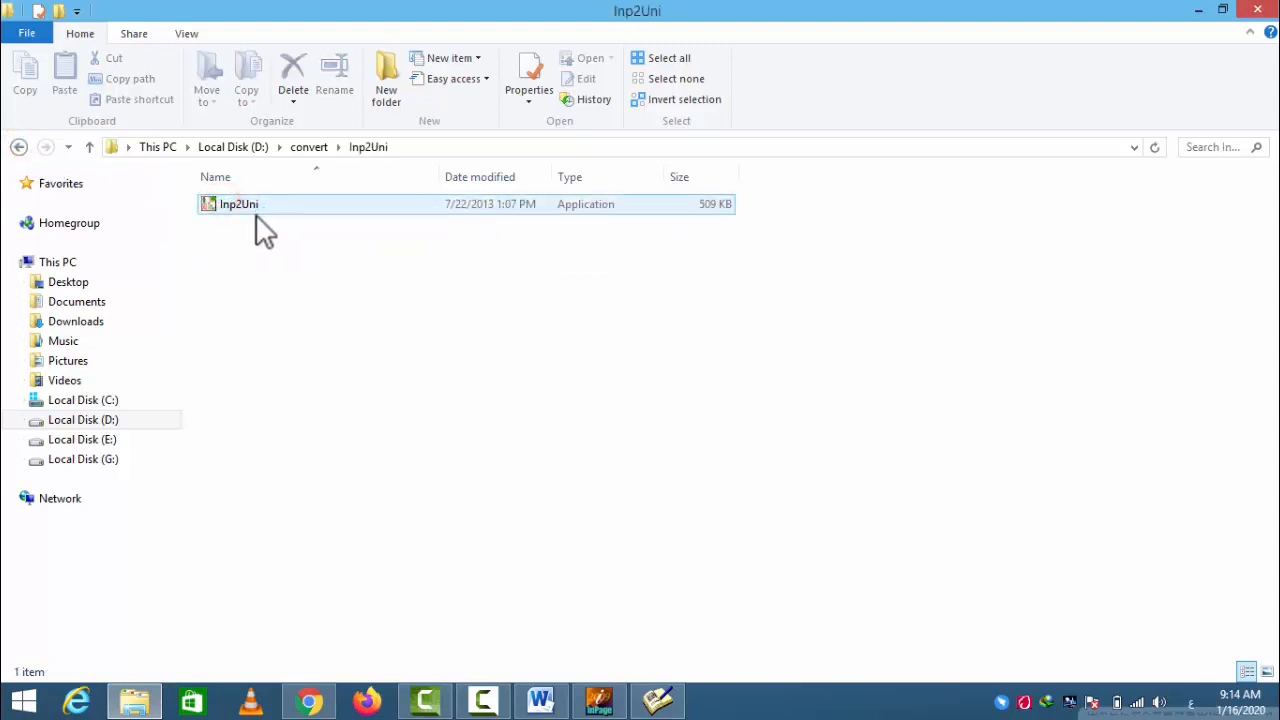
pyautogui.moveTo(251, 234); pyautogui.dragTo(229, 191)
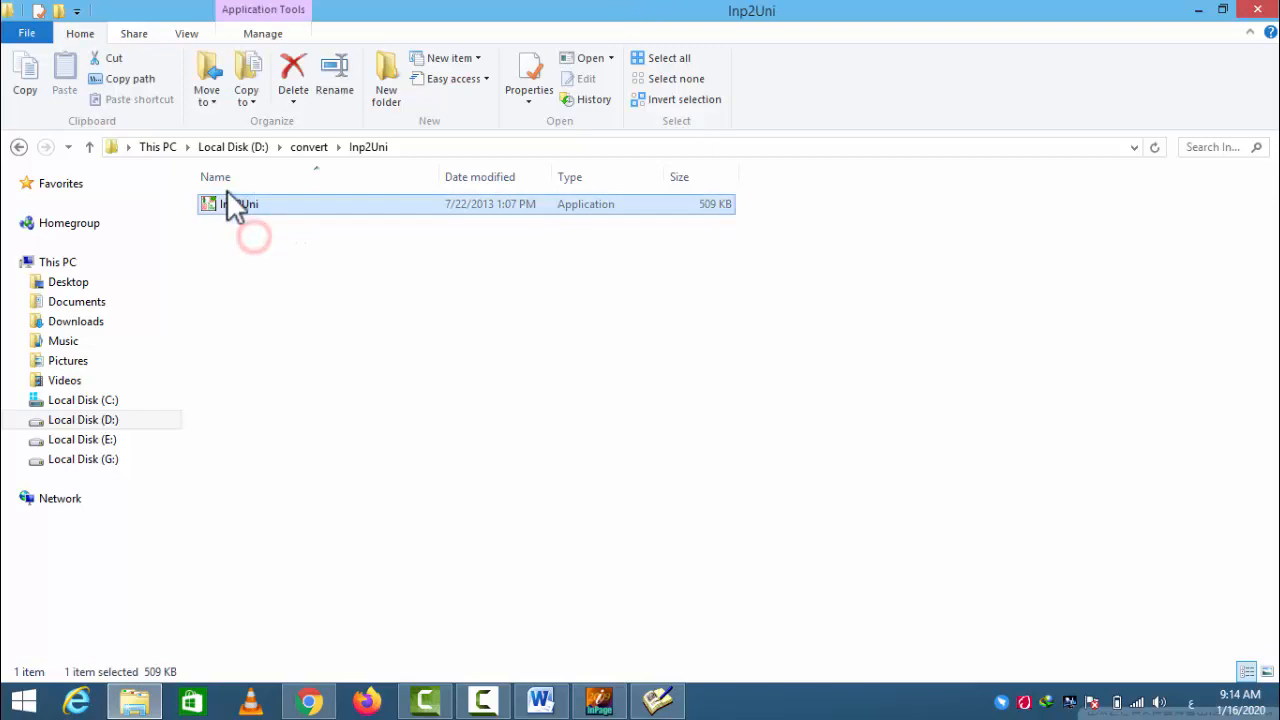
pyautogui.click(256, 222)
pyautogui.doubleClick(243, 212)
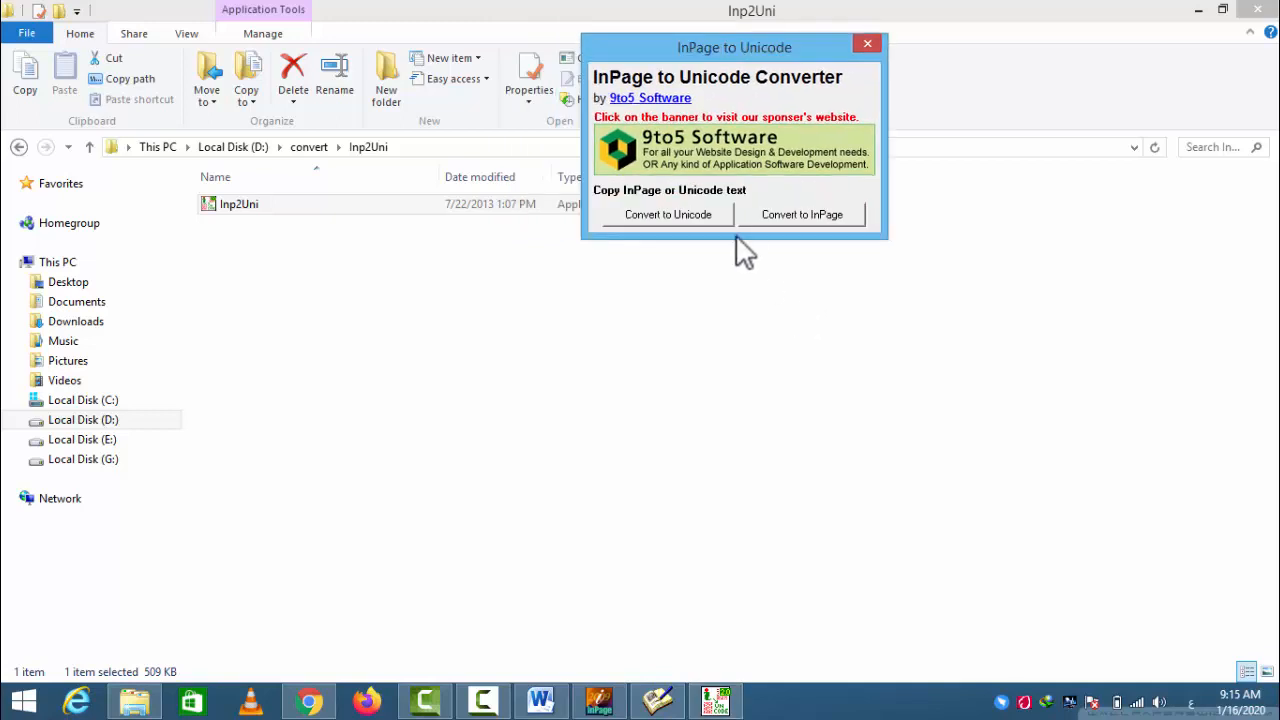
pyautogui.moveTo(699, 53); pyautogui.dragTo(716, 42)
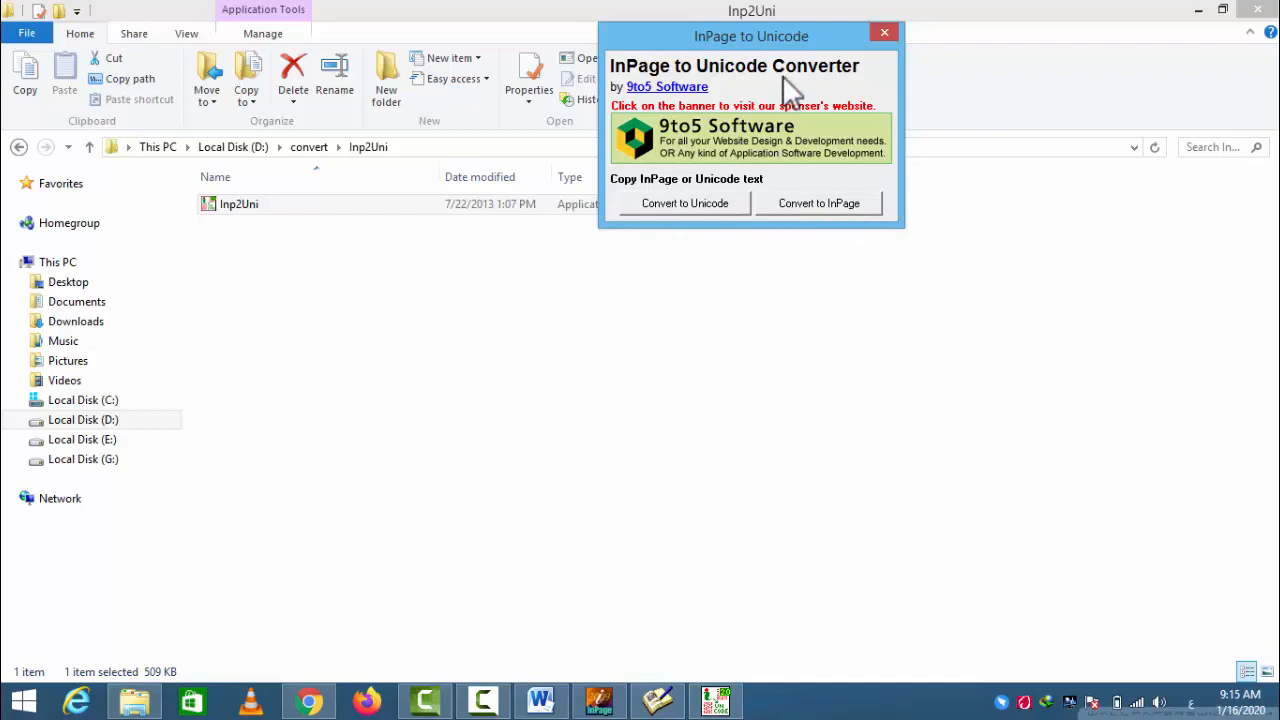
pyautogui.moveTo(810, 38); pyautogui.dragTo(732, 39)
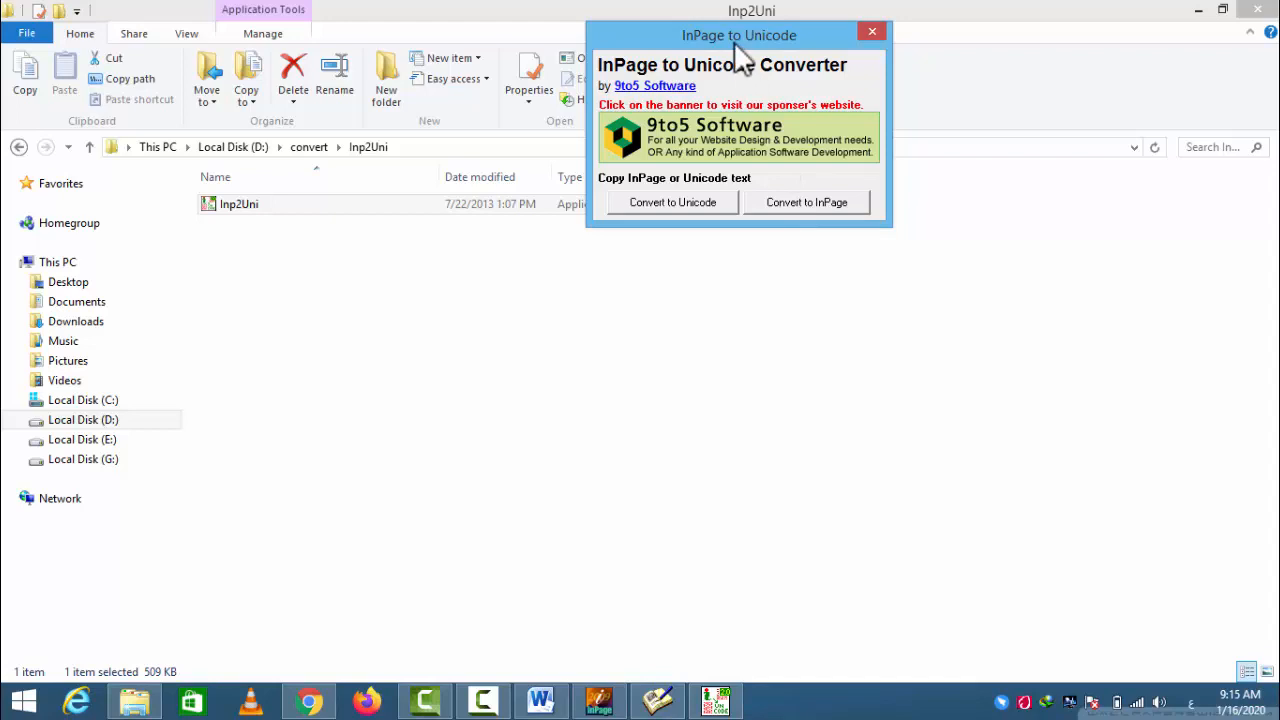
# - Switch to InPage and bring up the already open "jem locker" document
pyautogui.click(601, 702)
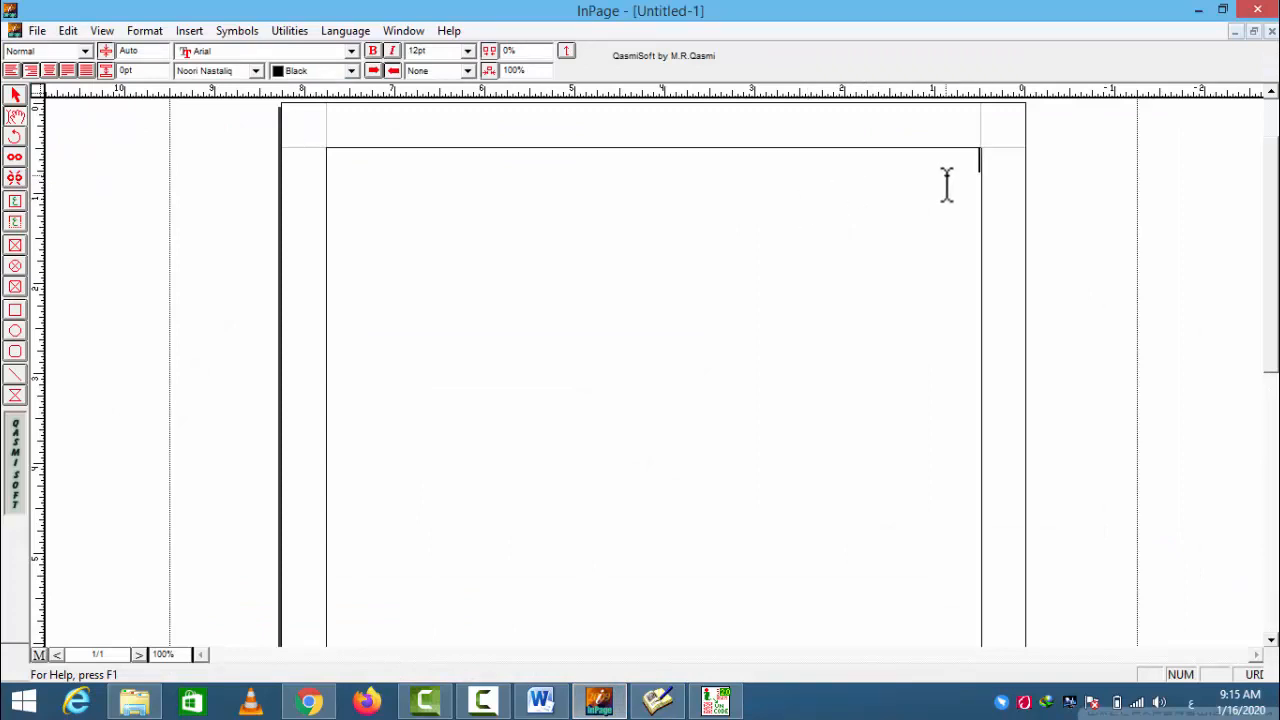
pyautogui.click(401, 32)
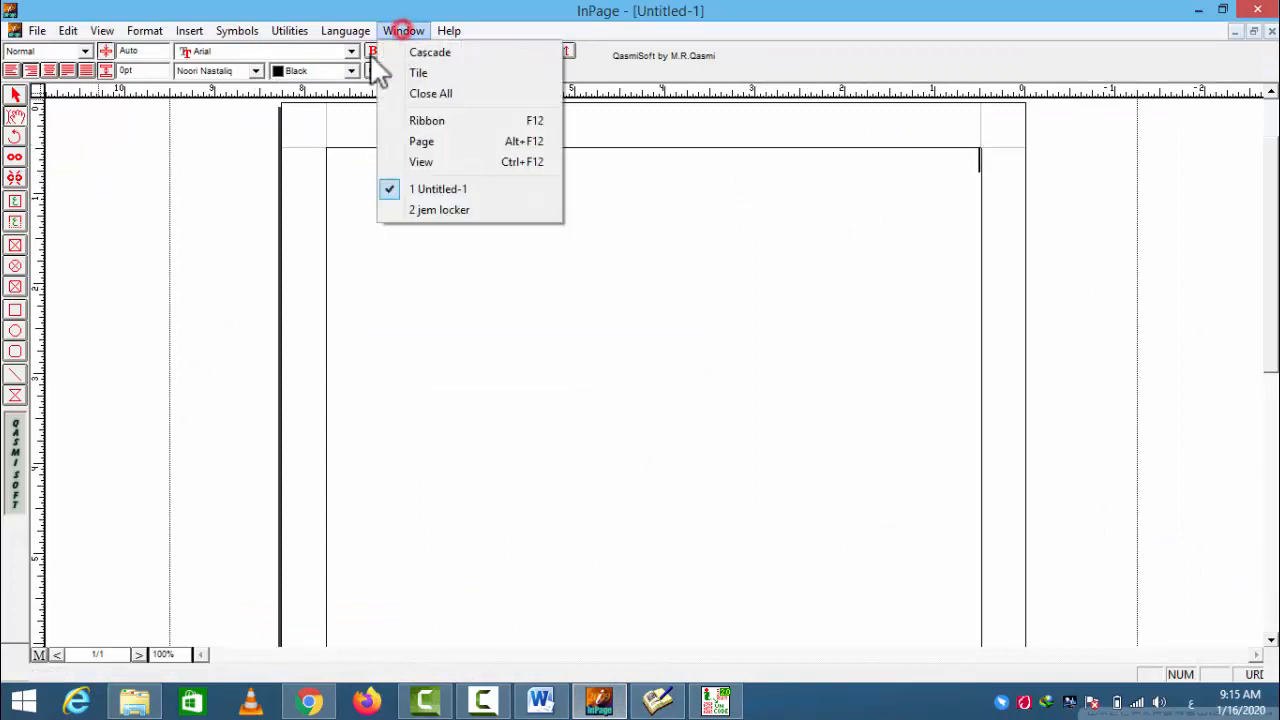
pyautogui.click(430, 210)
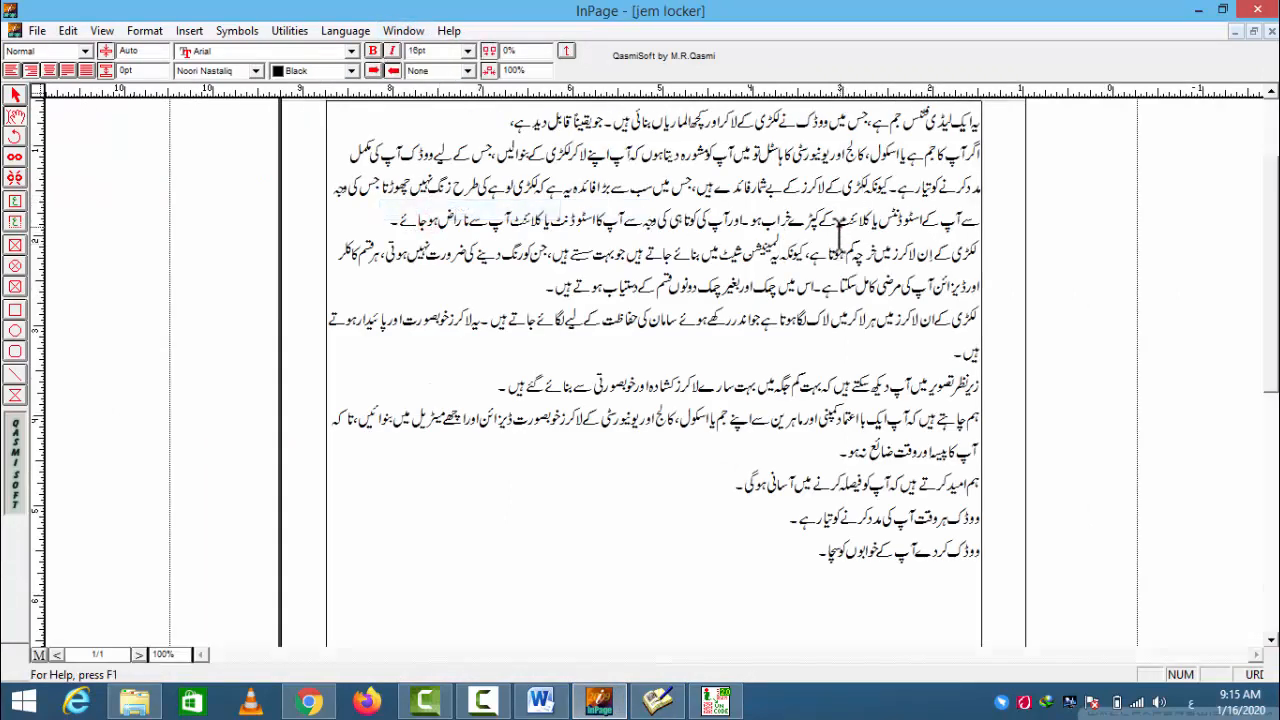
# - Copy the second paragraph of the Urdu text in the "jem locker" document
pyautogui.scroll(-2, 750, 320)
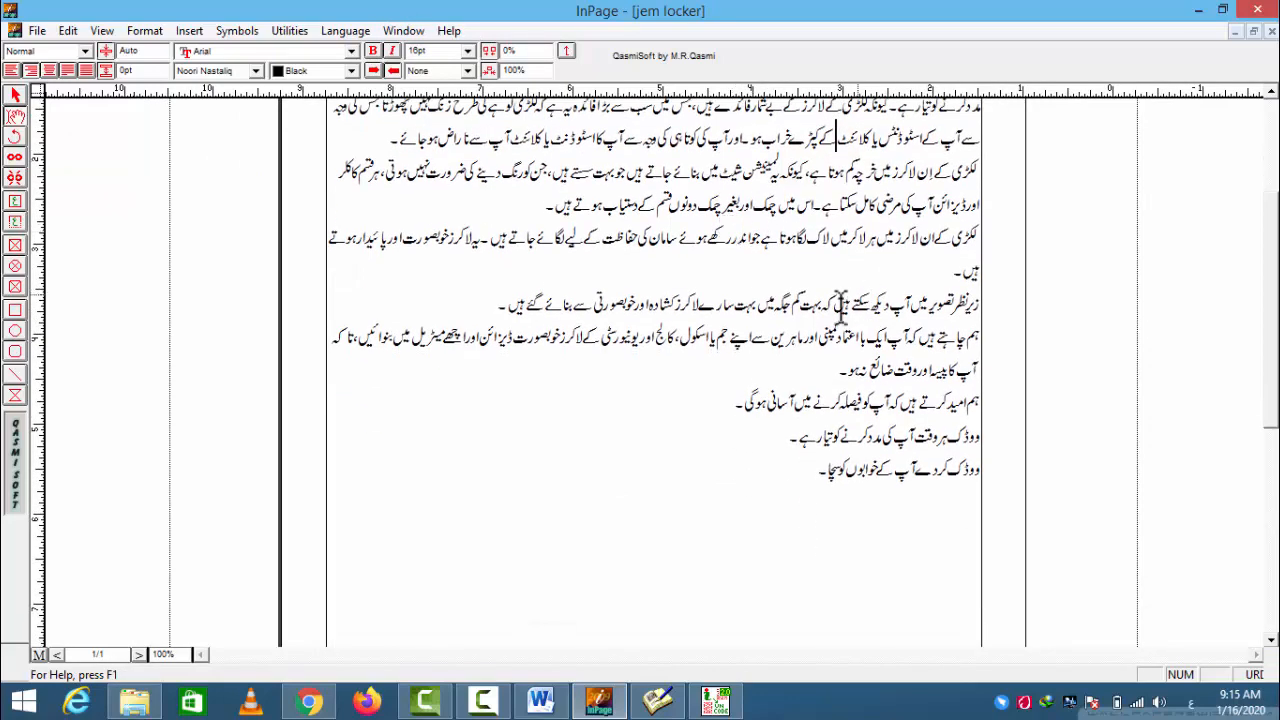
pyautogui.tripleClick(962, 305)
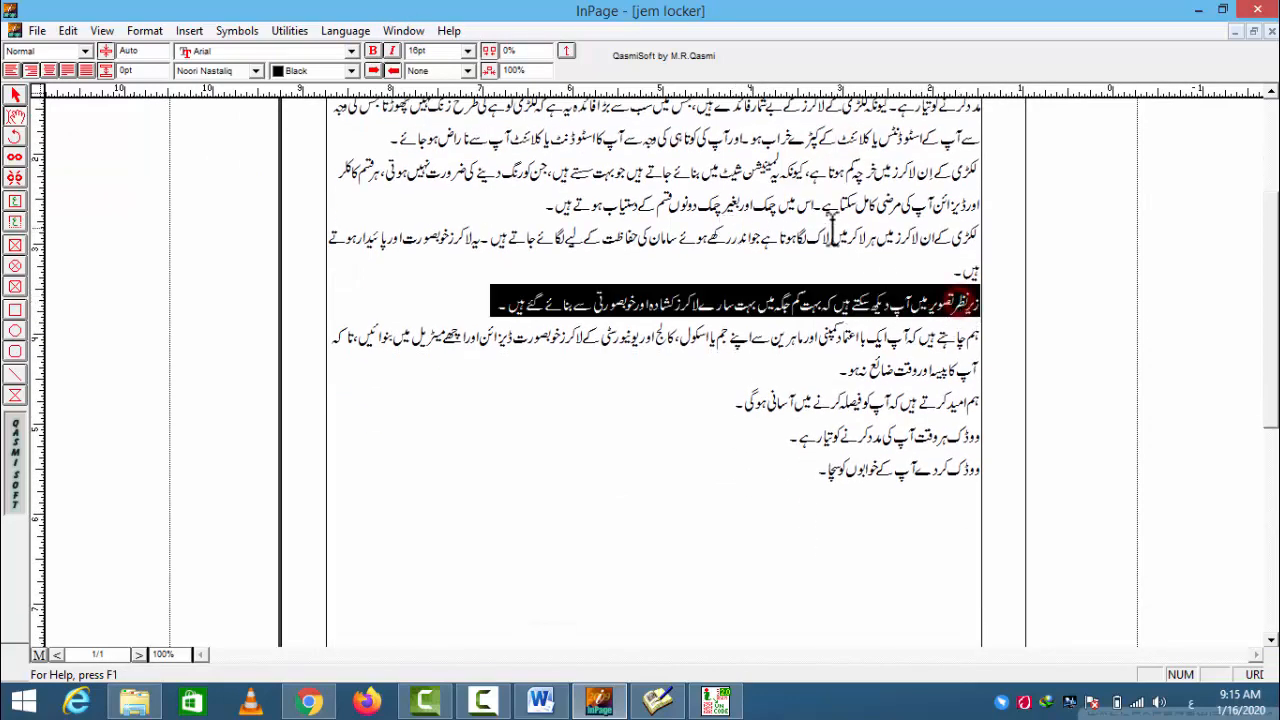
pyautogui.scroll(5, 833, 235)
pyautogui.tripleClick(952, 257)
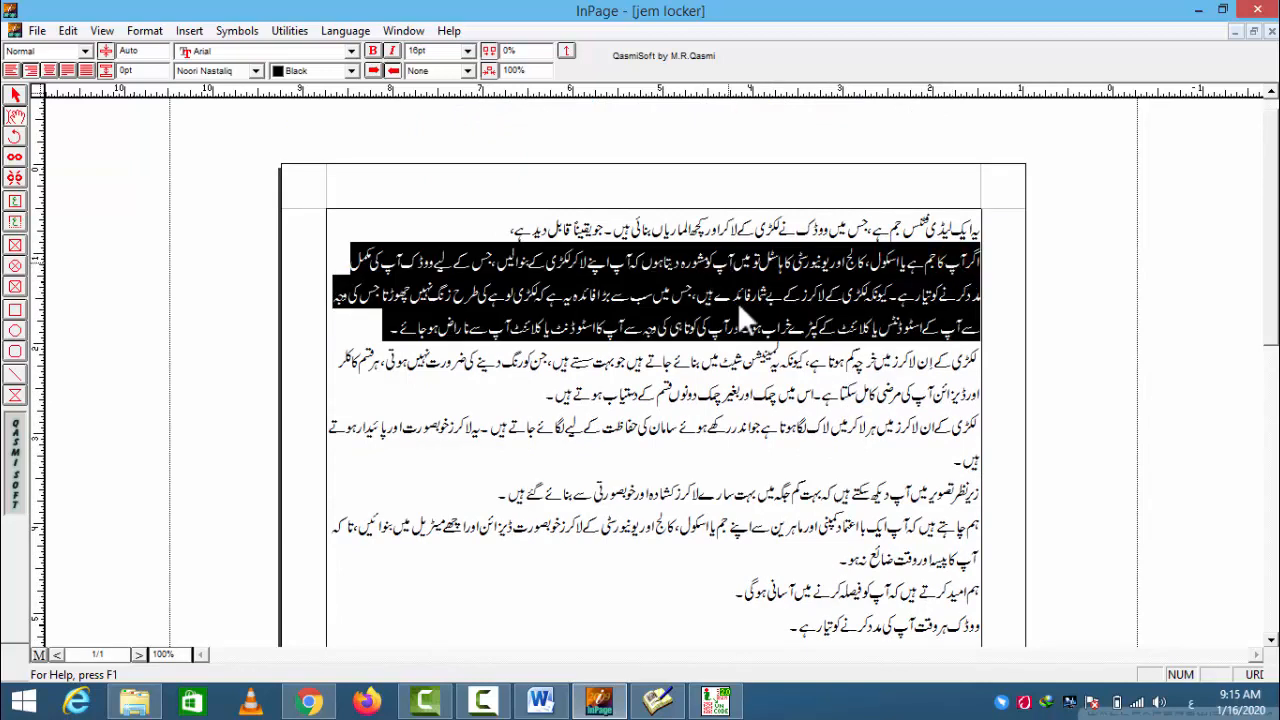
pyautogui.rightClick(748, 271)
pyautogui.click(783, 366)
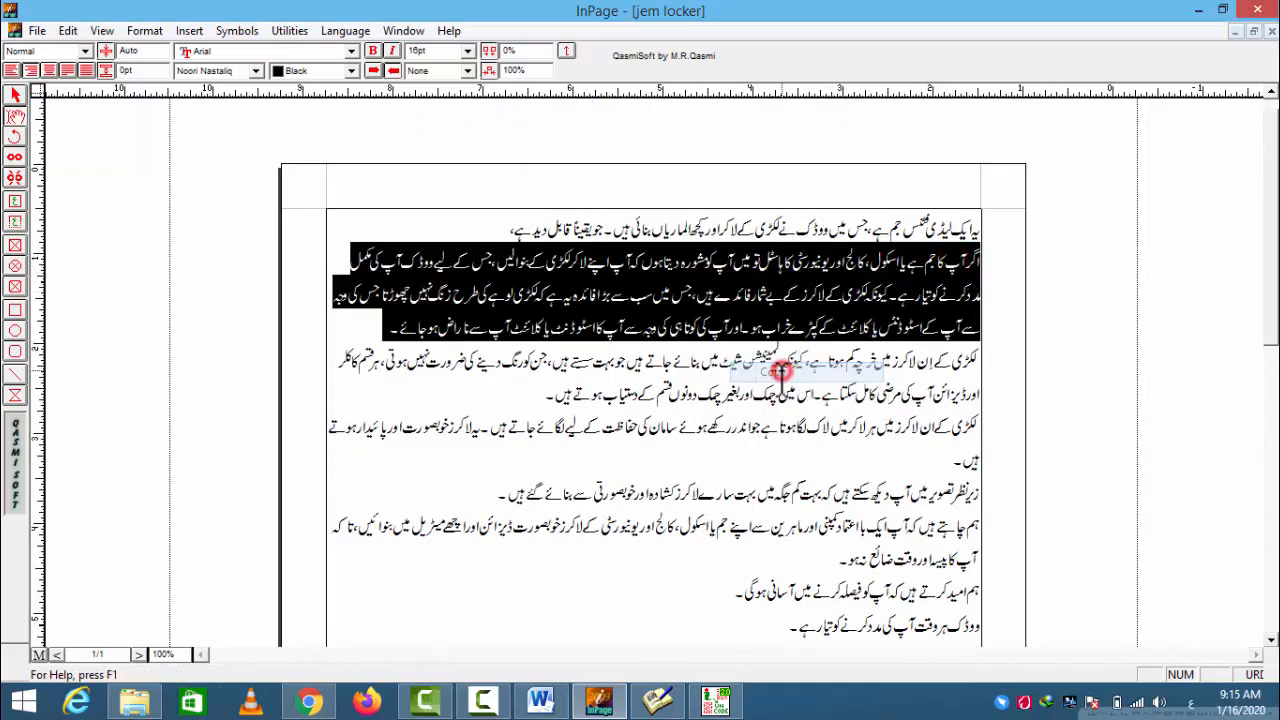
# - Try to paste the copied InPage paragraph directly into the blank Word document, and undo the paste
pyautogui.click(541, 700)
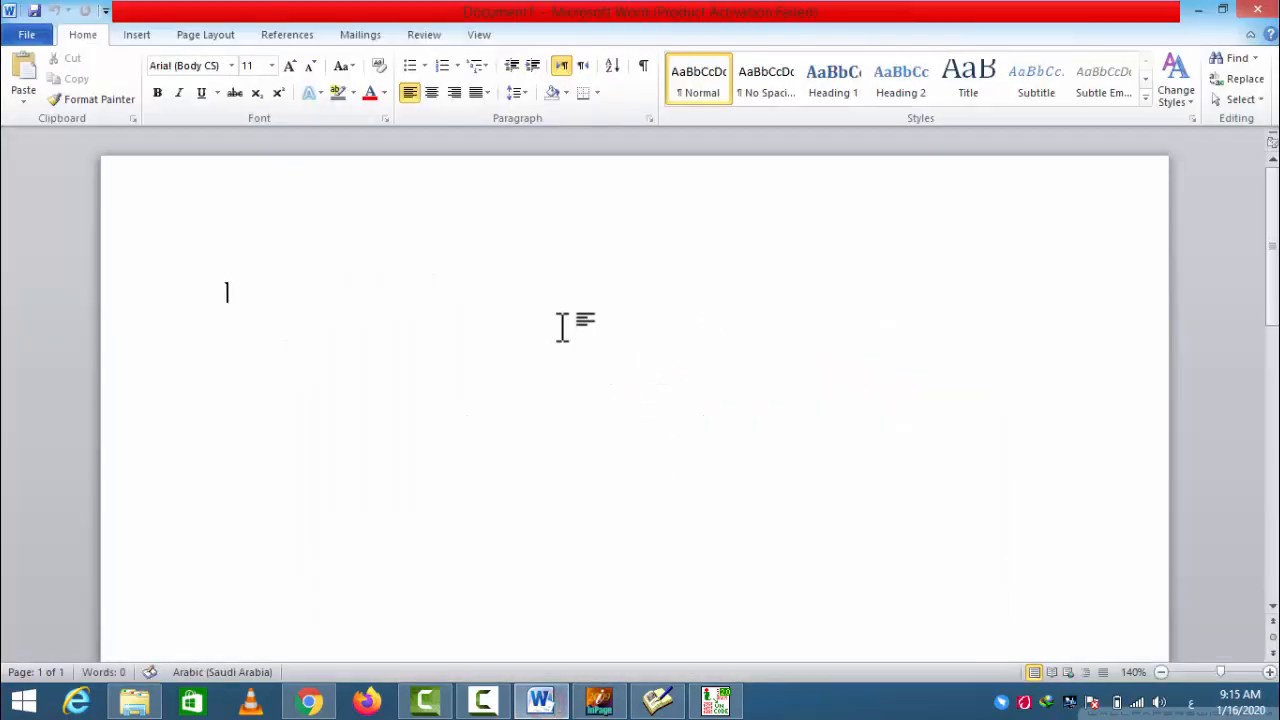
pyautogui.rightClick(590, 324)
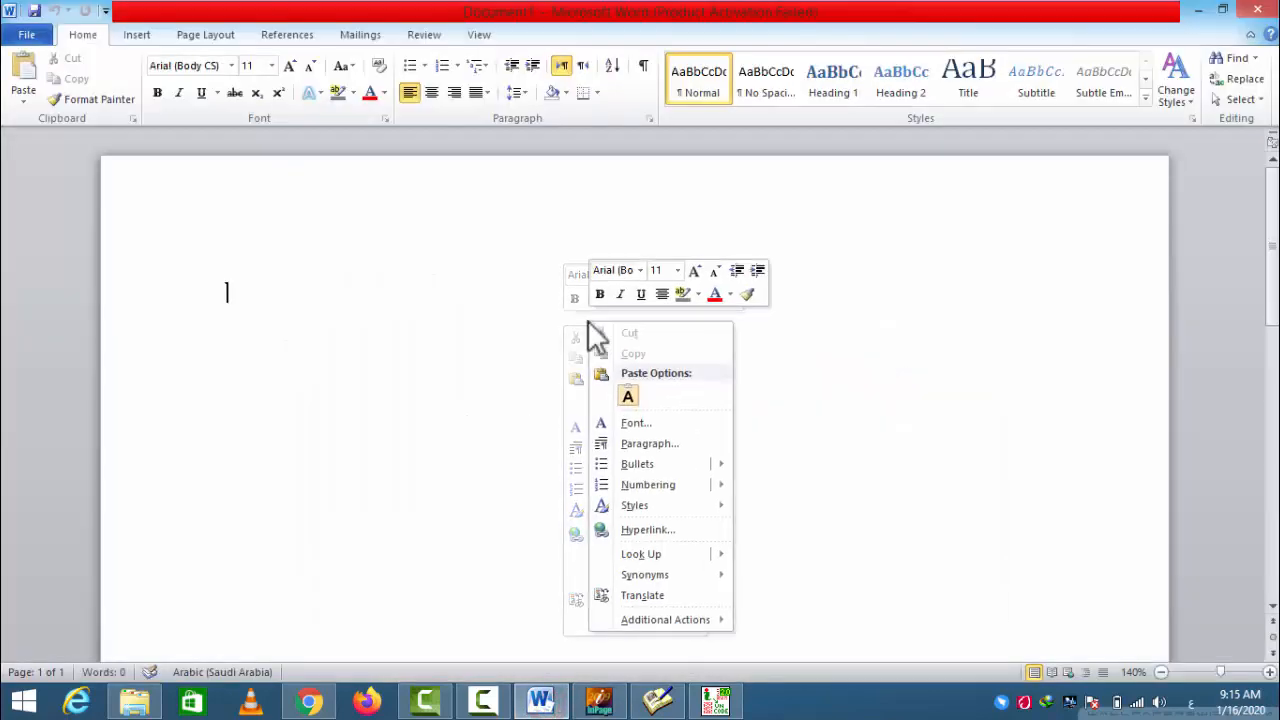
pyautogui.click(629, 400)
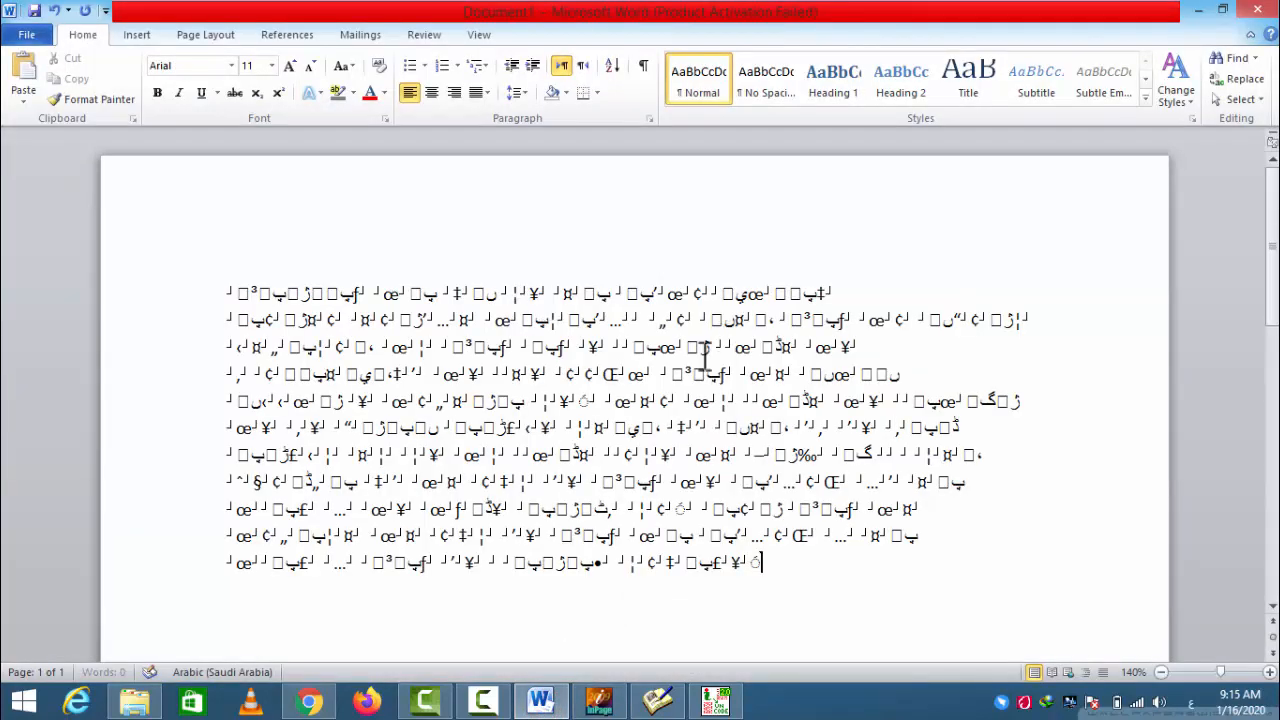
pyautogui.hotkey('ctrl', 'z')
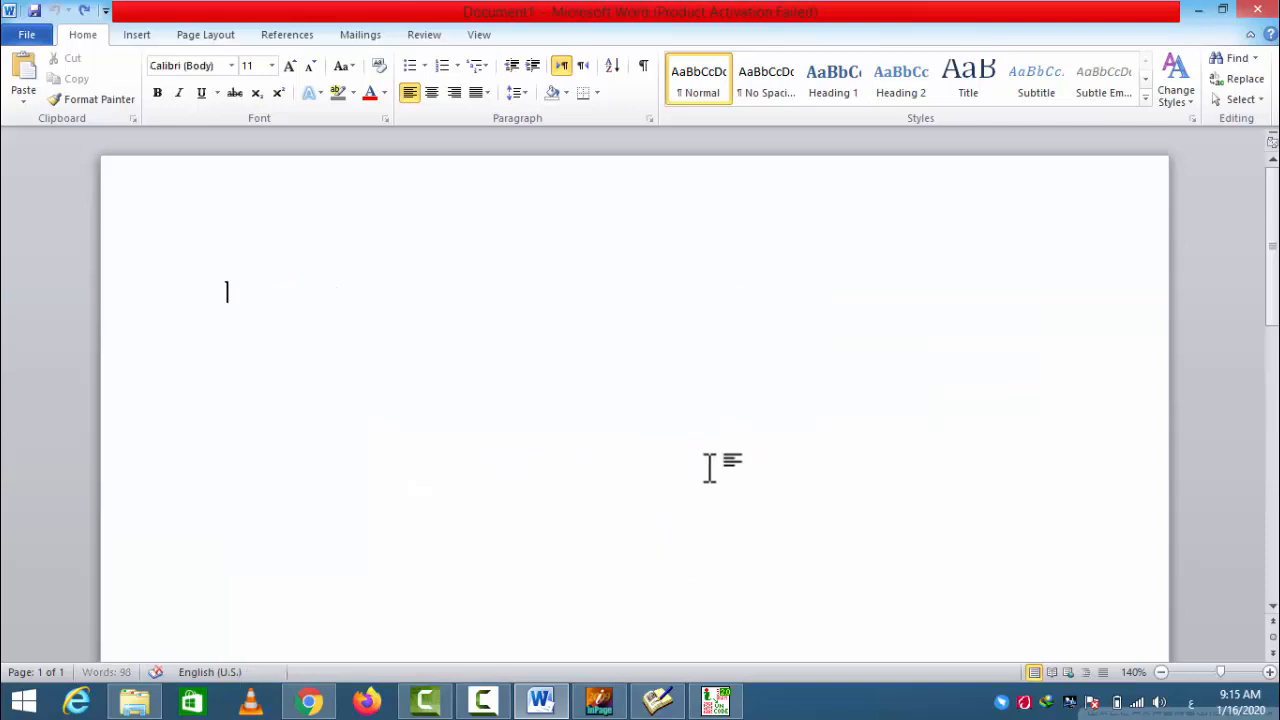
pyautogui.click(714, 700)
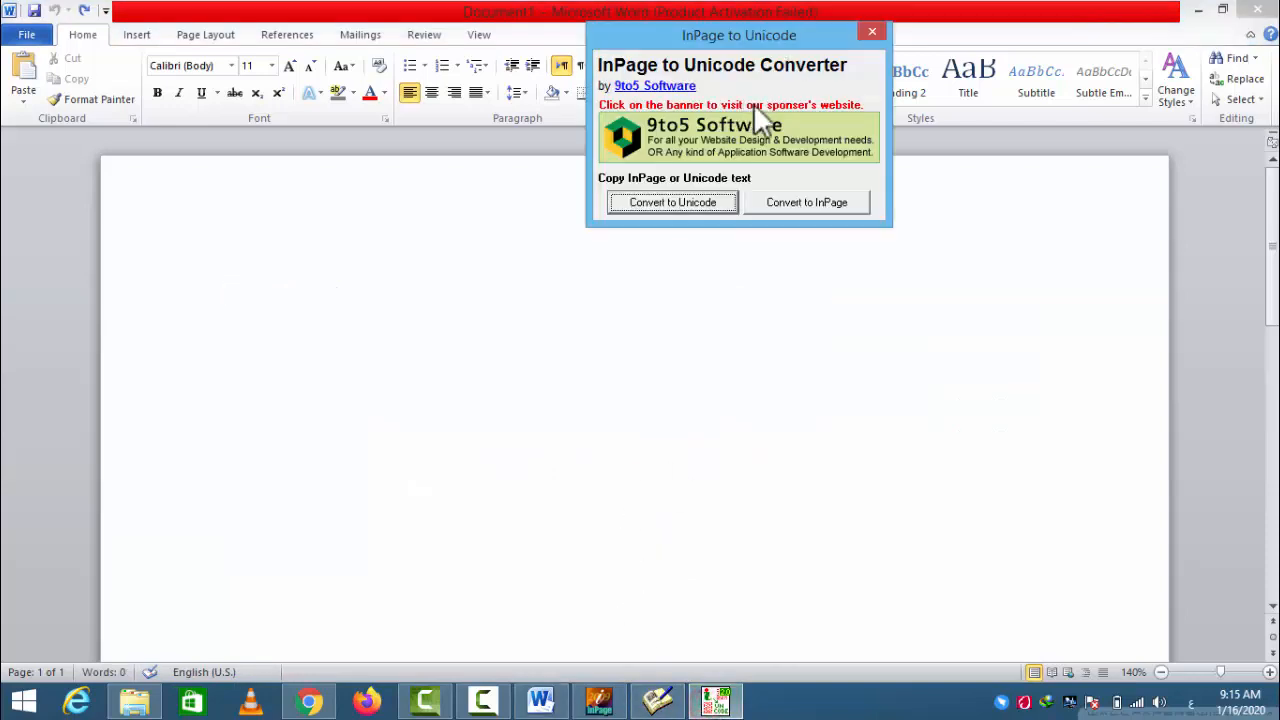
pyautogui.click(598, 700)
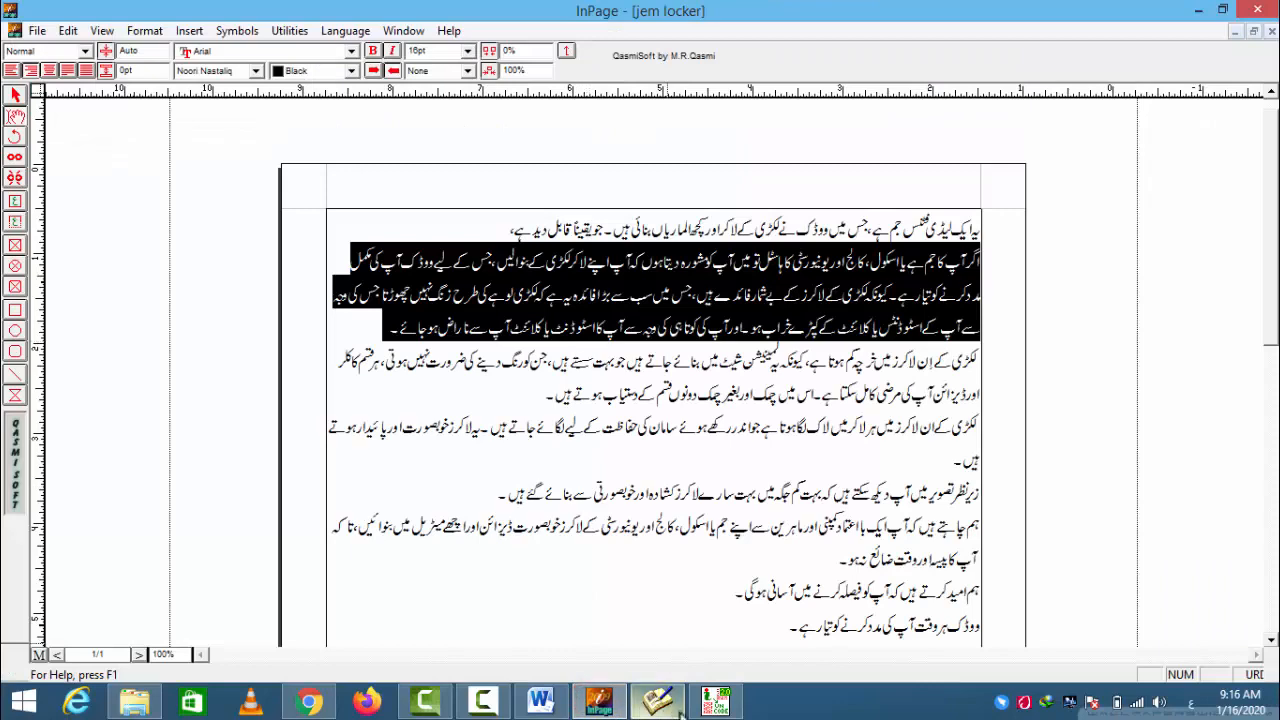
pyautogui.click(714, 700)
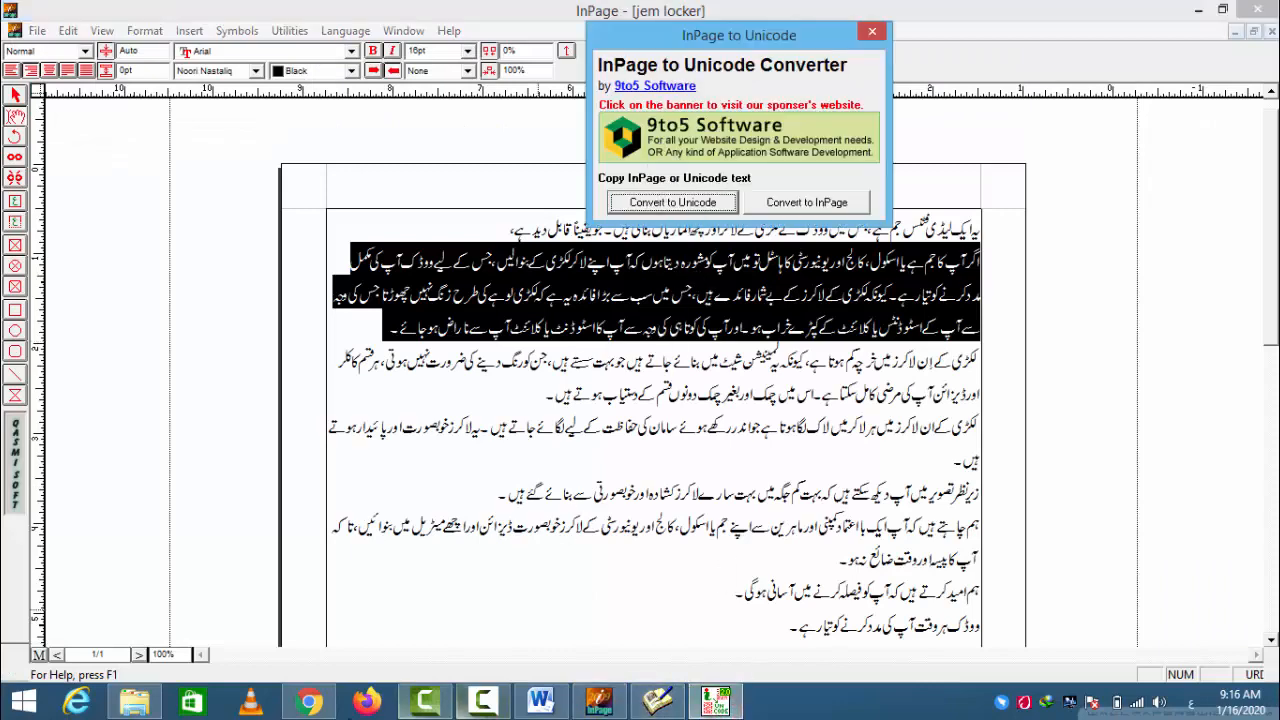
pyautogui.click(134, 700)
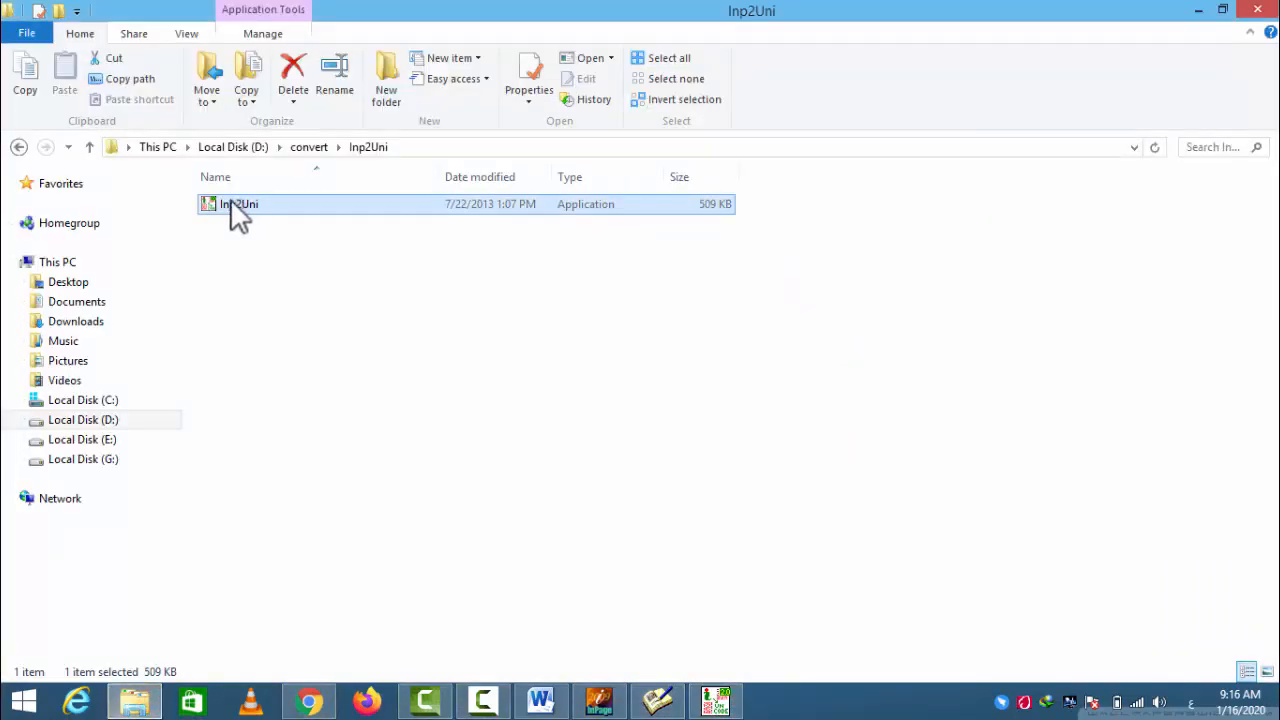
pyautogui.click(714, 700)
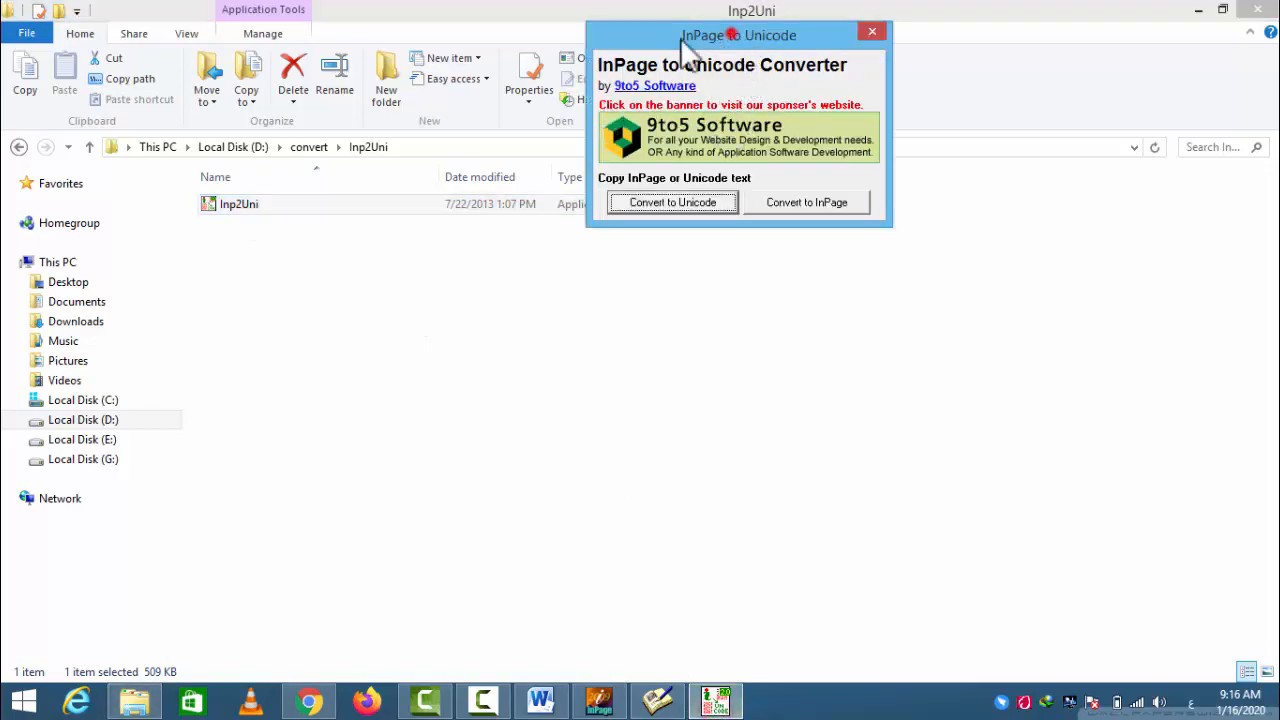
pyautogui.moveTo(683, 38); pyautogui.dragTo(612, 44)
# - Switch to InPage and copy the second paragraph of the "jem locker" document again
pyautogui.click(598, 700)
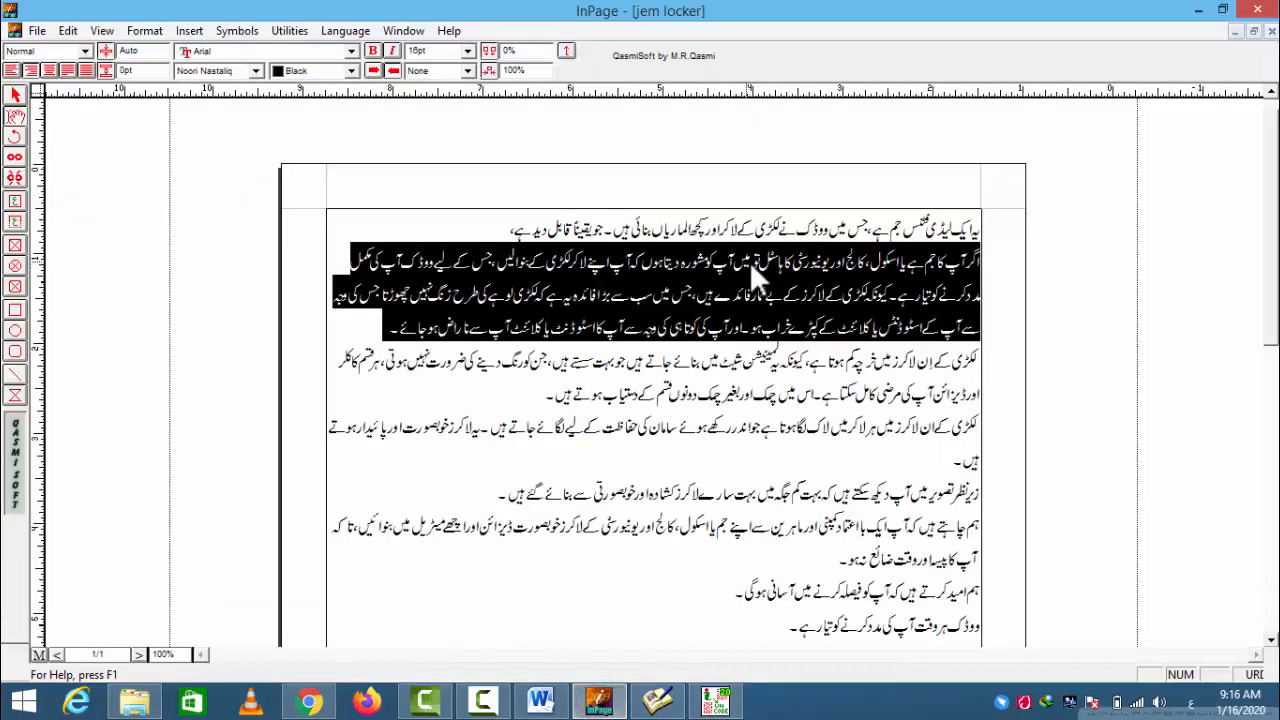
pyautogui.rightClick(752, 261)
pyautogui.click(778, 260)
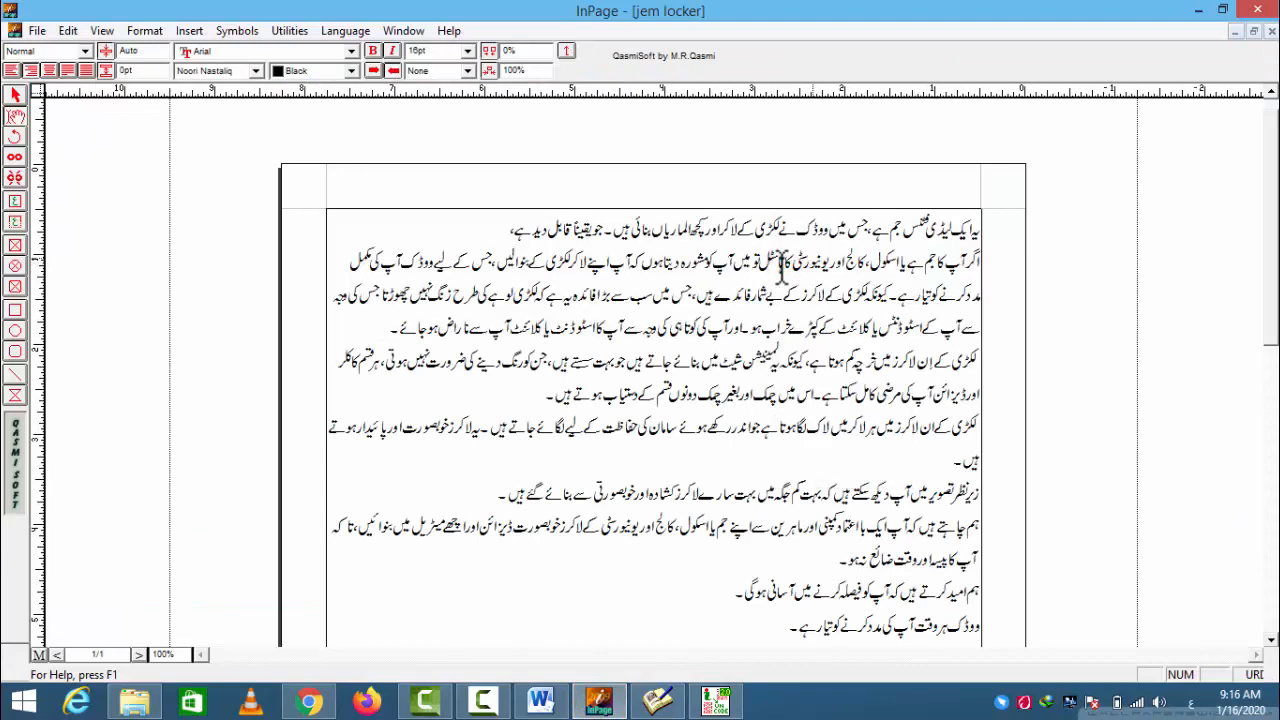
pyautogui.tripleClick(840, 257)
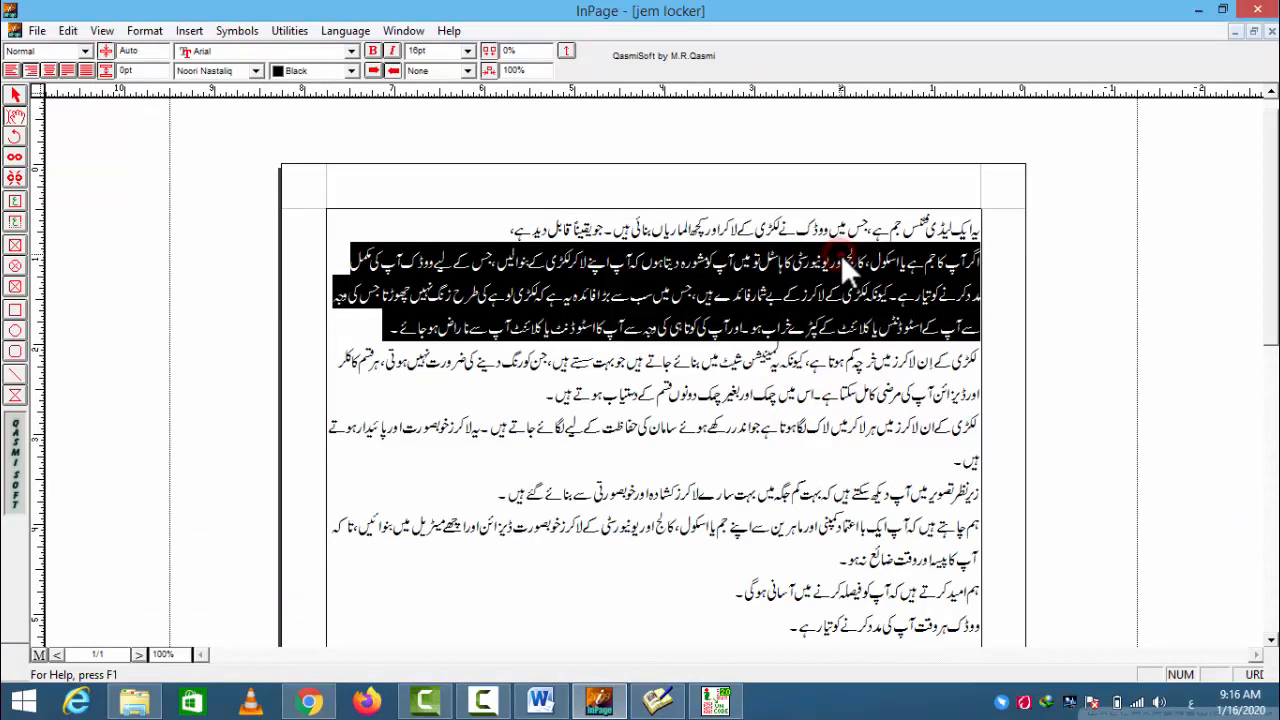
pyautogui.click(840, 253)
pyautogui.tripleClick(866, 257)
pyautogui.rightClick(868, 256)
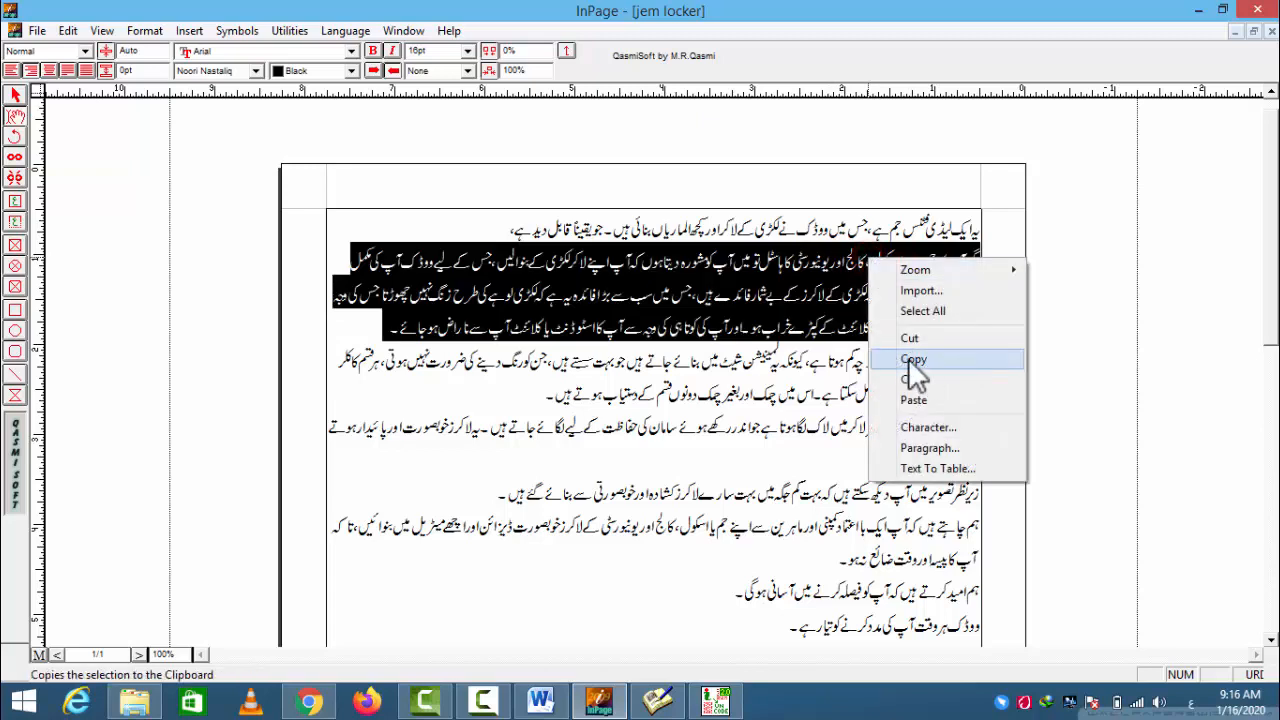
pyautogui.click(910, 362)
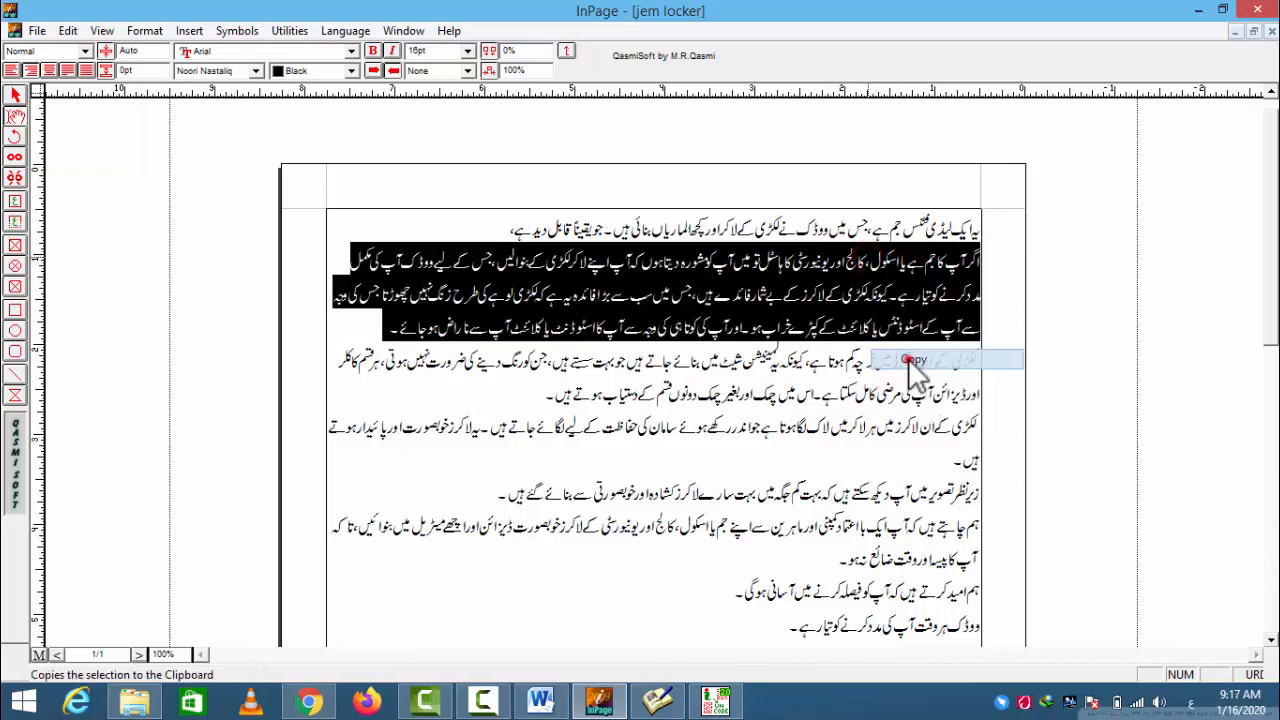
# - Switch to the InPage to Unicode converter and convert the copied paragraph to Unicode
pyautogui.click(716, 702)
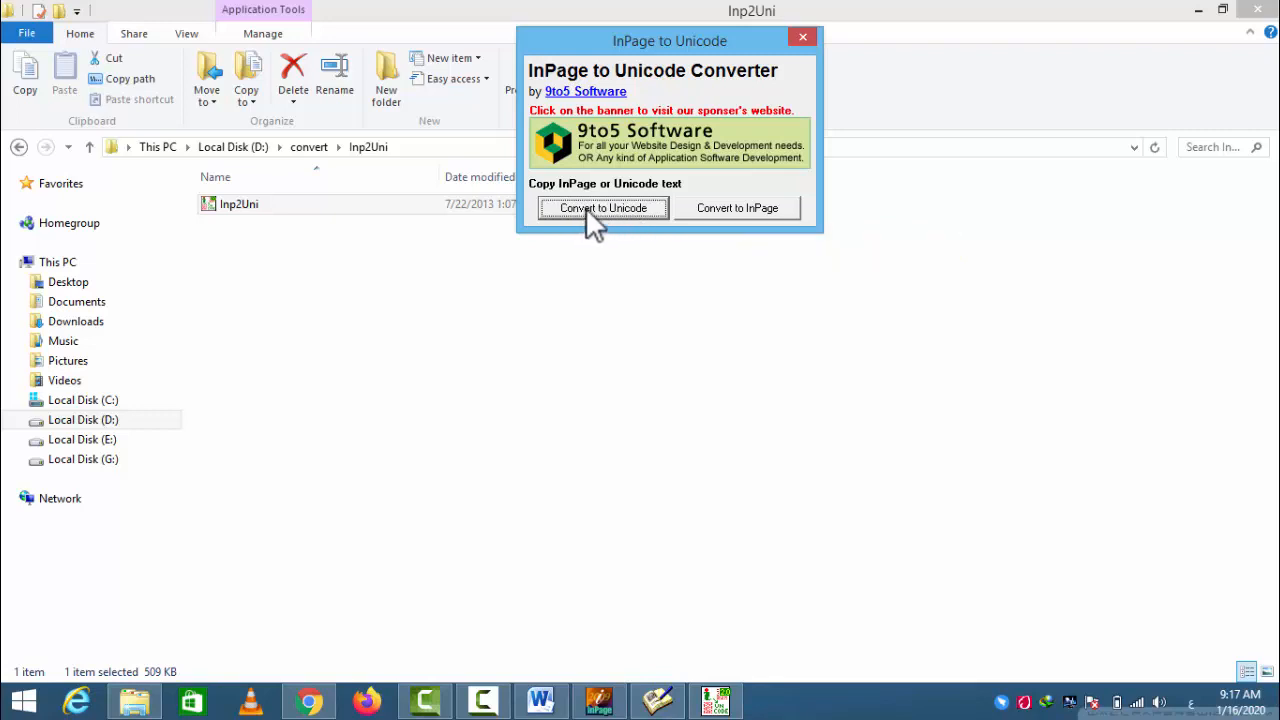
pyautogui.click(588, 212)
pyautogui.click(583, 211)
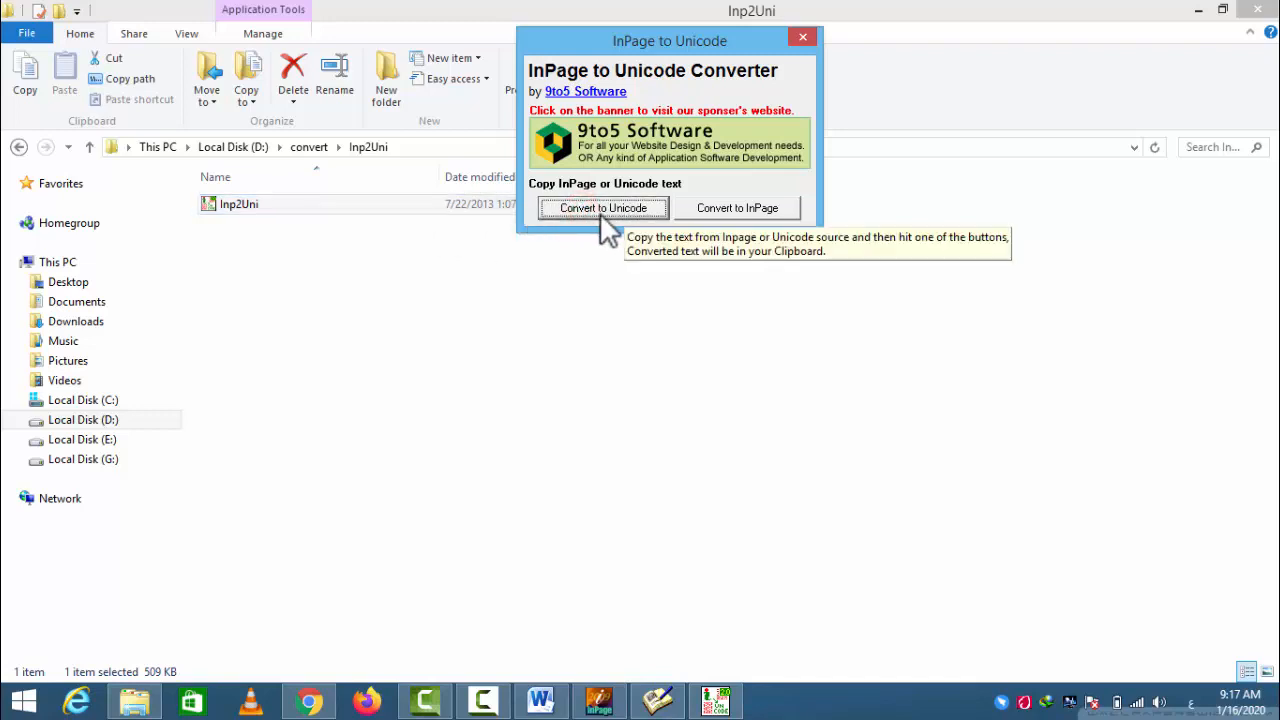
# - Paste the converted Urdu text into the blank Word document and set its text direction to right-to-left
pyautogui.click(540, 700)
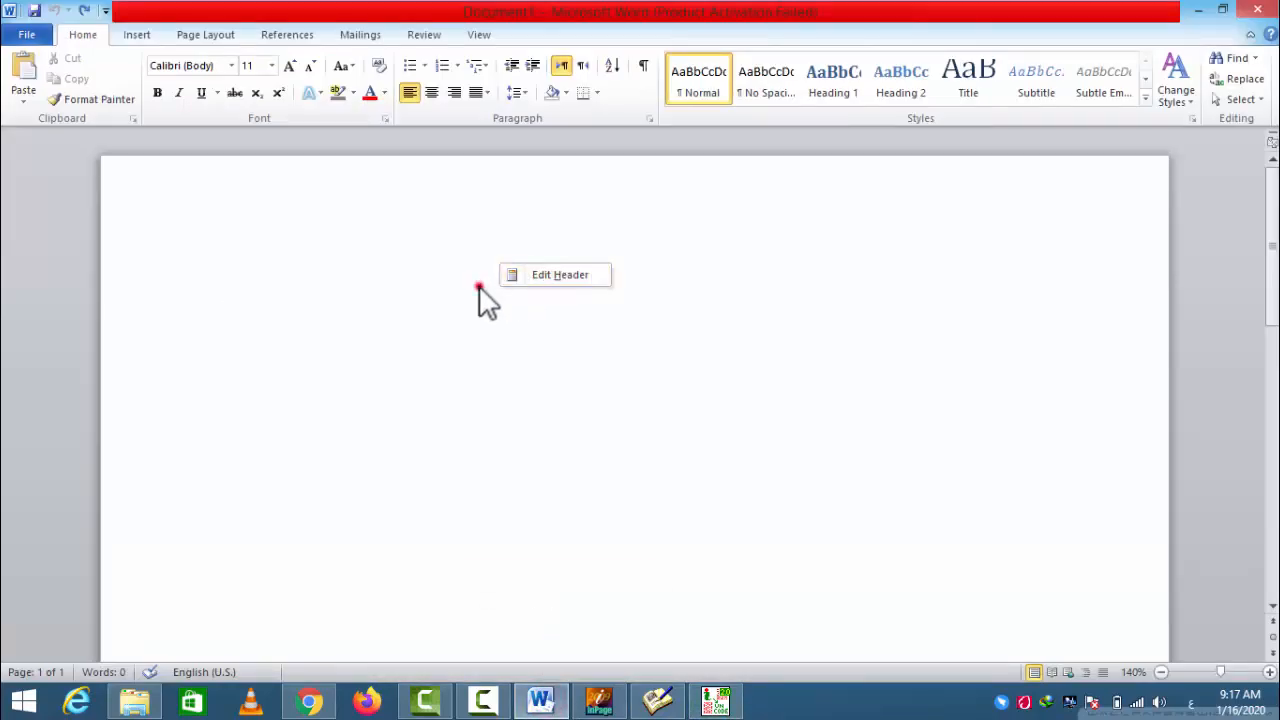
pyautogui.rightClick(480, 287)
pyautogui.click(518, 361)
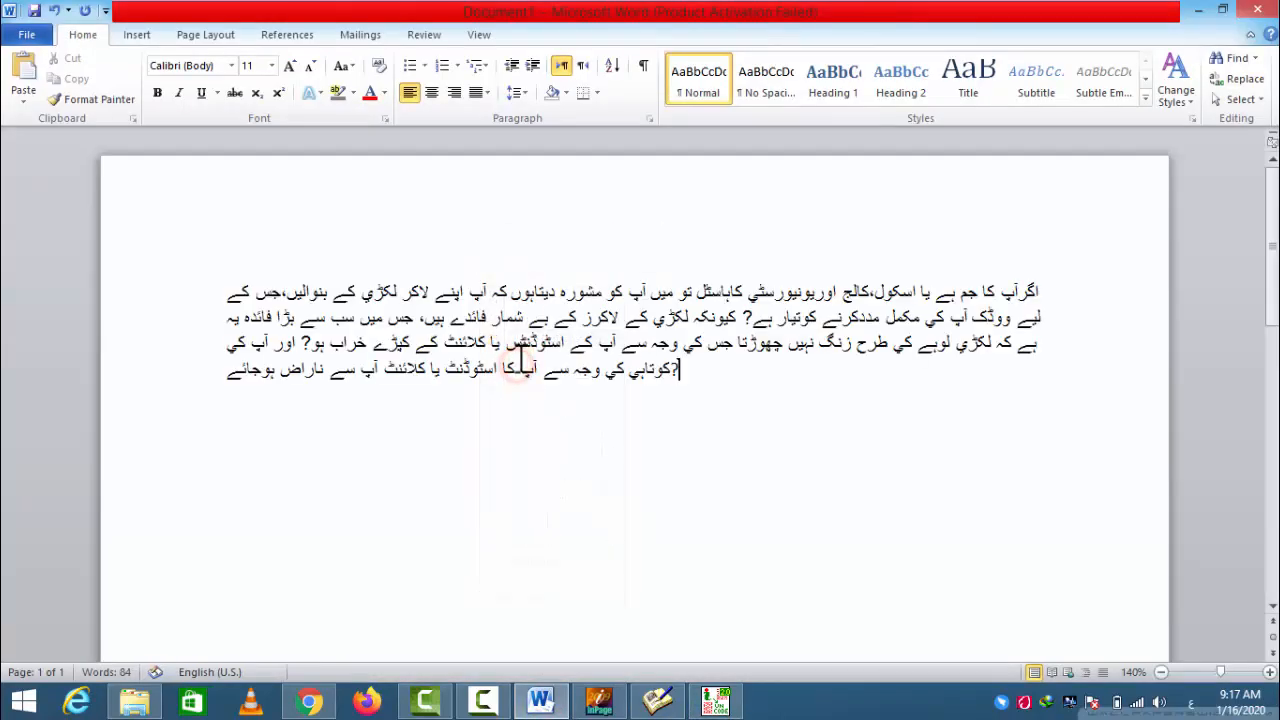
pyautogui.click(581, 68)
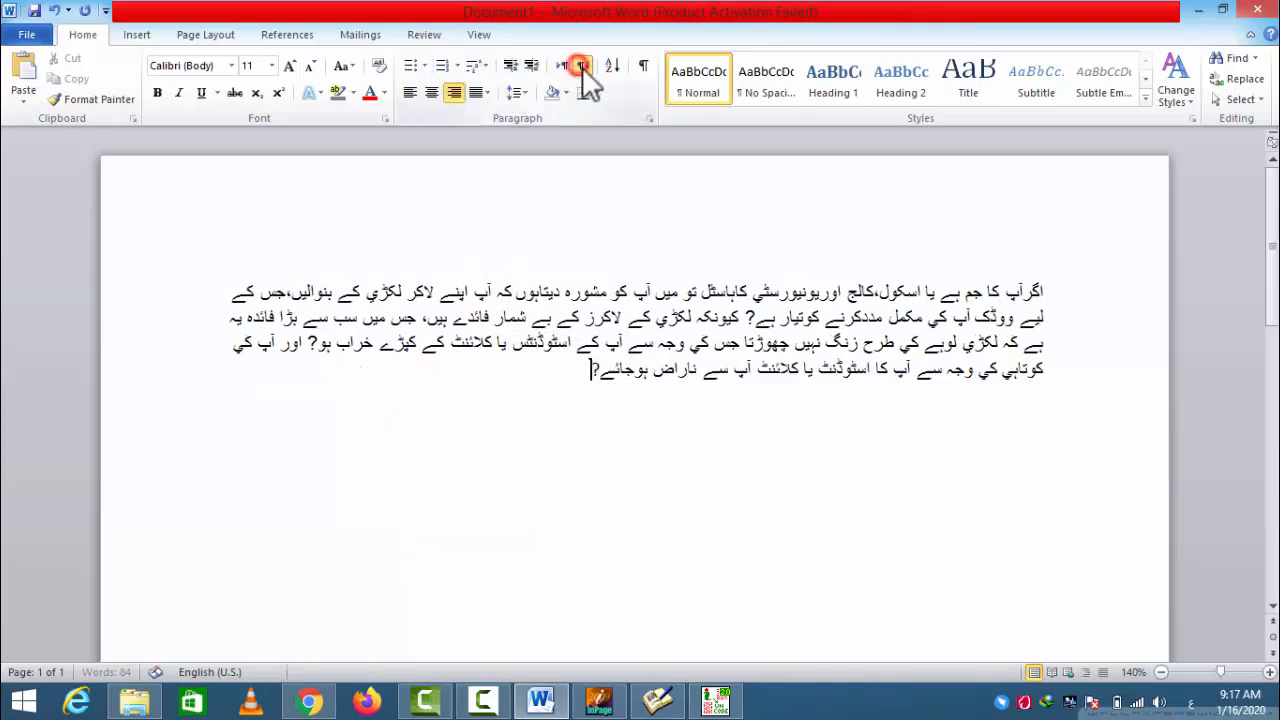
pyautogui.moveTo(590, 375); pyautogui.dragTo(1060, 290)
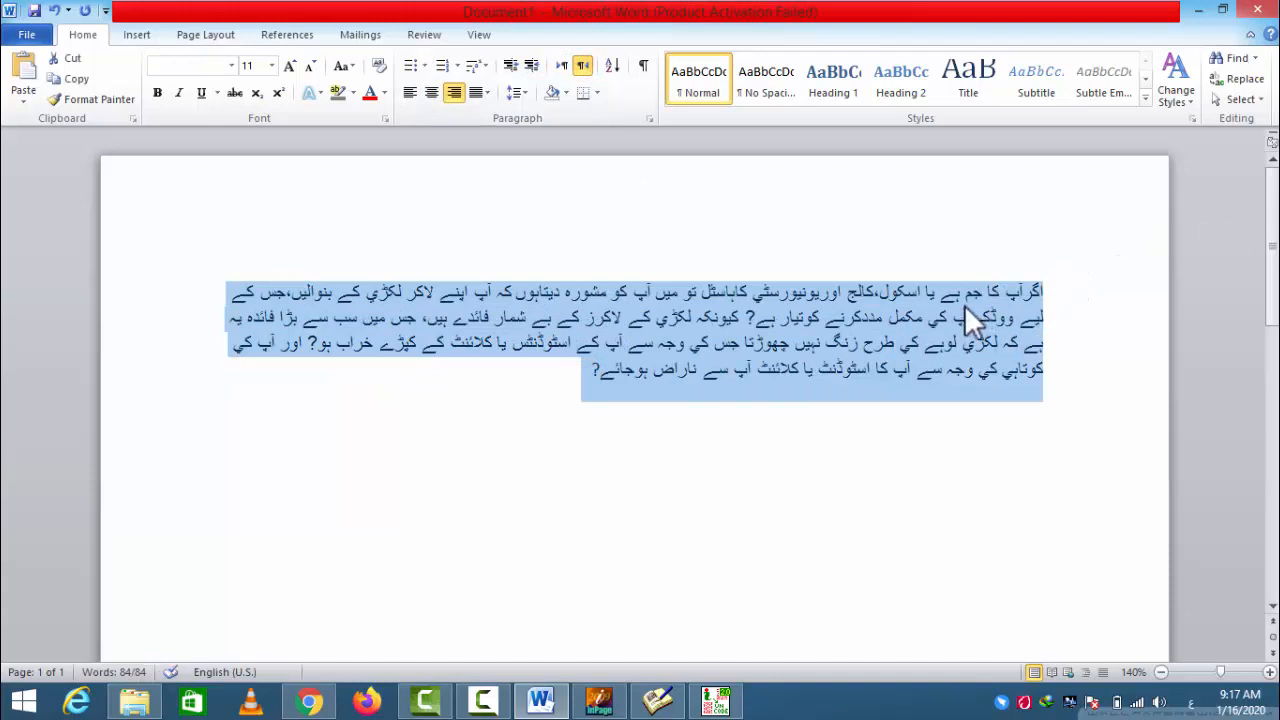
pyautogui.click(683, 318)
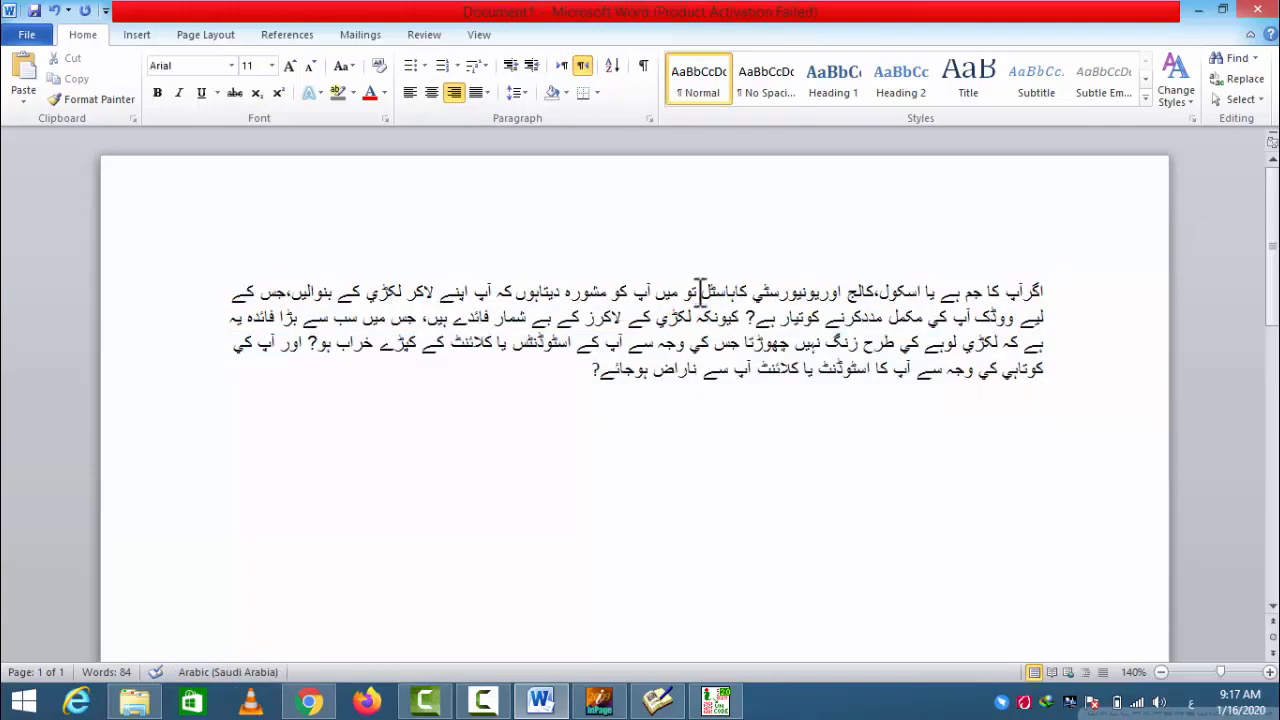
# - Switch to Chrome and open the BBC Urdu article bbc.com/urdu/pakistan-51136672 in a new tab
pyautogui.click(310, 701)
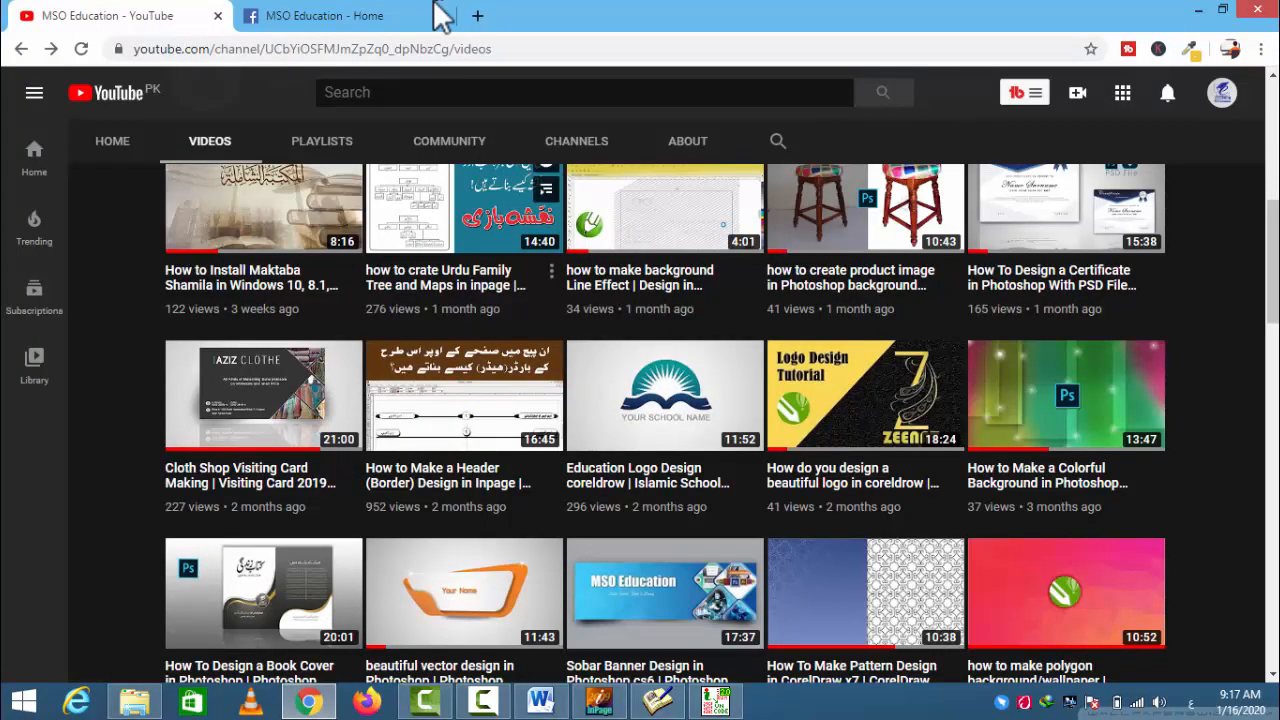
pyautogui.click(410, 17)
pyautogui.click(477, 15)
pyautogui.click(467, 46)
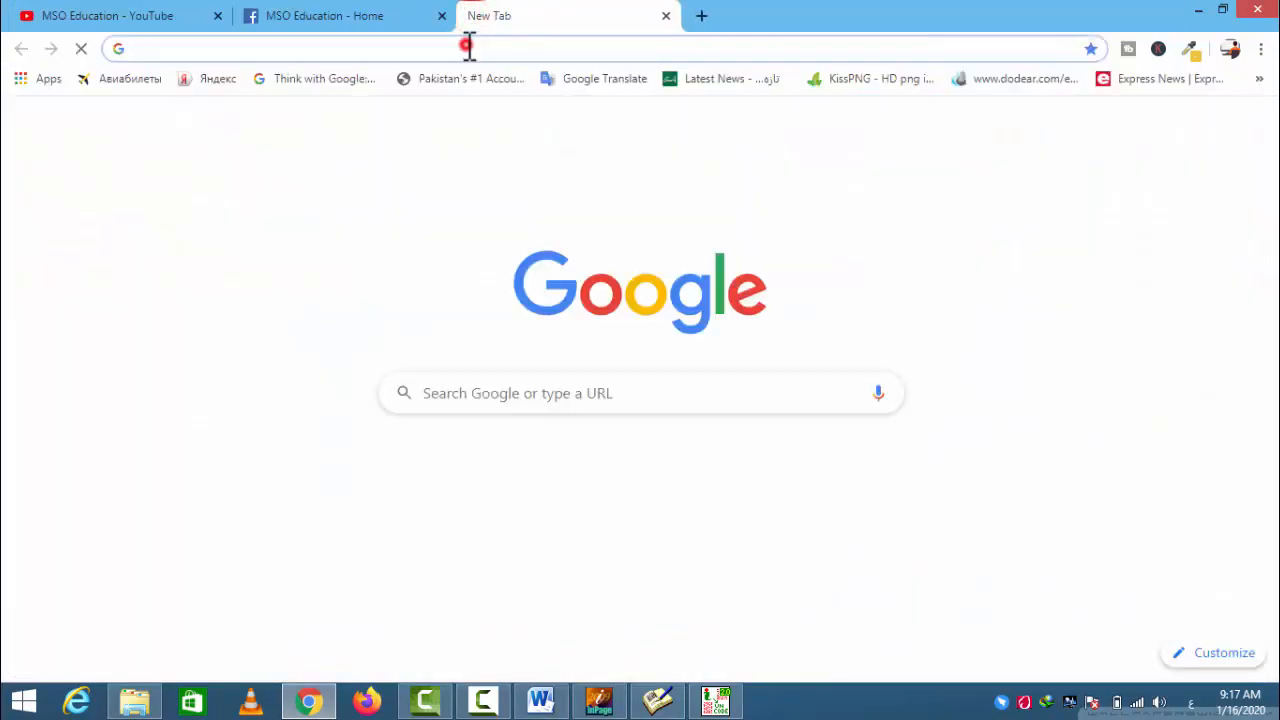
pyautogui.write('b')
pyautogui.press('BackSpace')
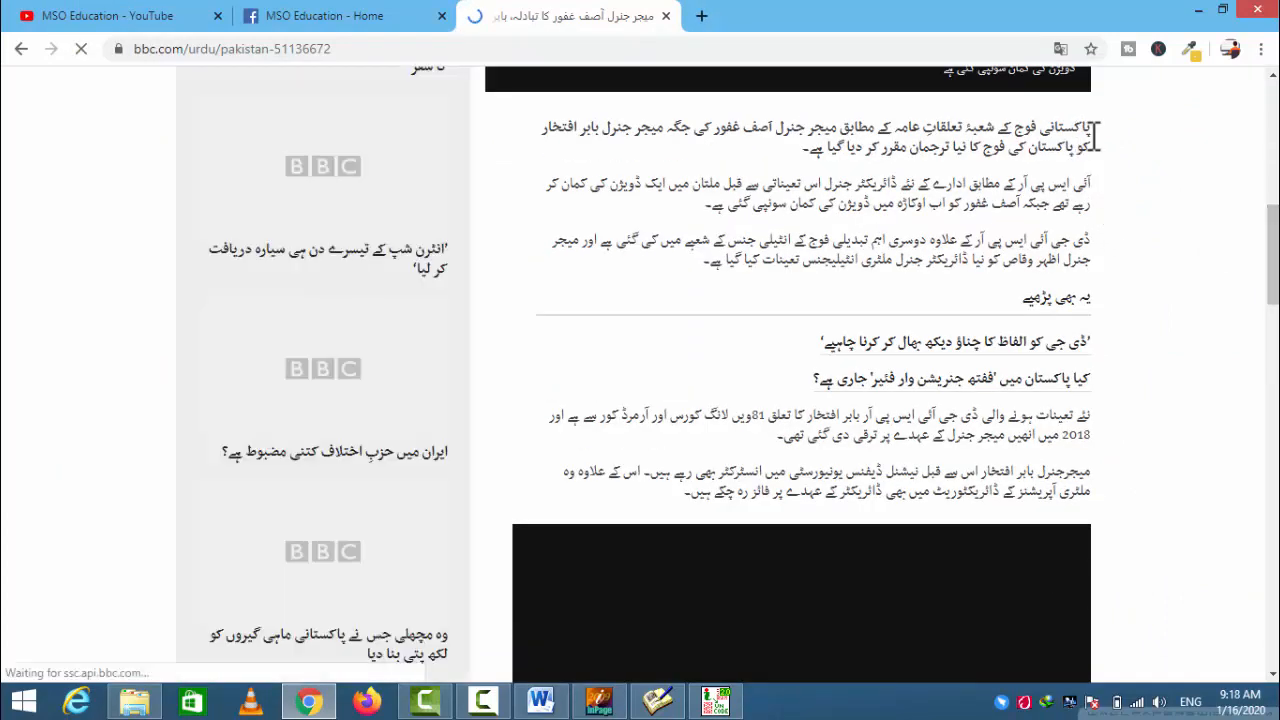
# - Copy the opening paragraph of the BBC Urdu article
pyautogui.moveTo(1091, 128); pyautogui.dragTo(803, 150)
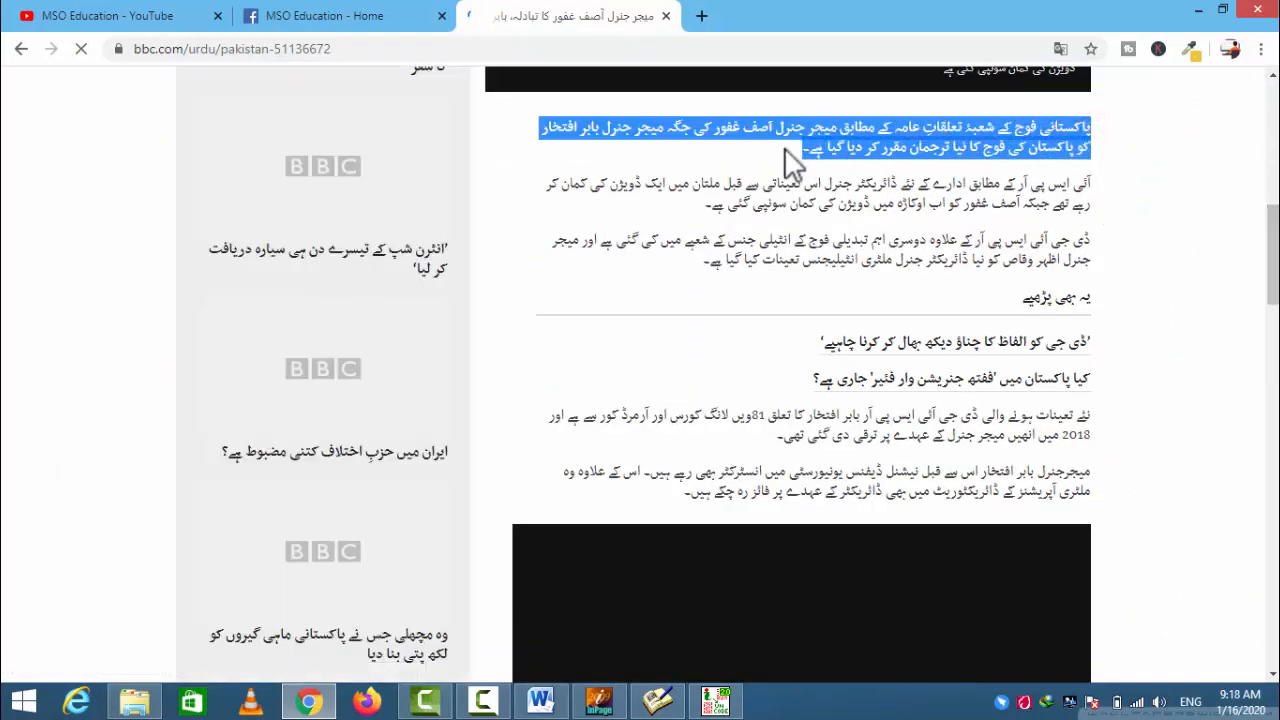
pyautogui.rightClick(803, 150)
pyautogui.click(848, 162)
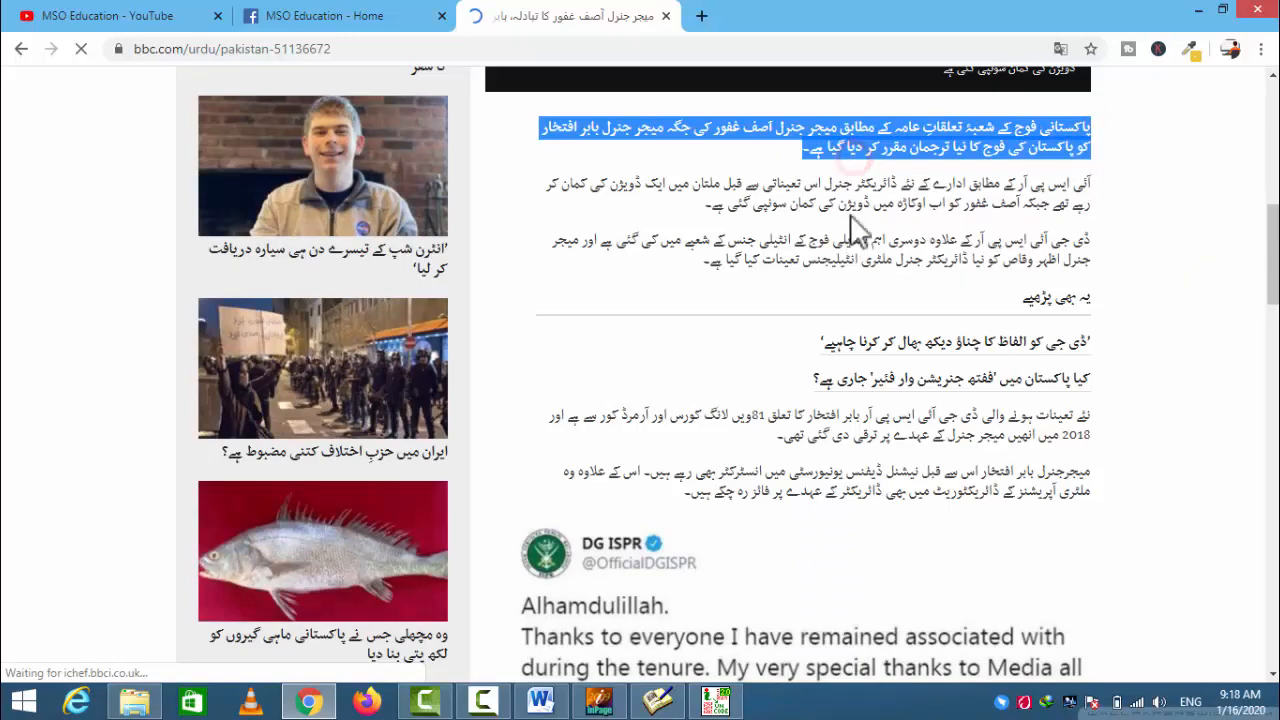
# - Switch to InPage and create a new blank document with the default settings
pyautogui.click(598, 700)
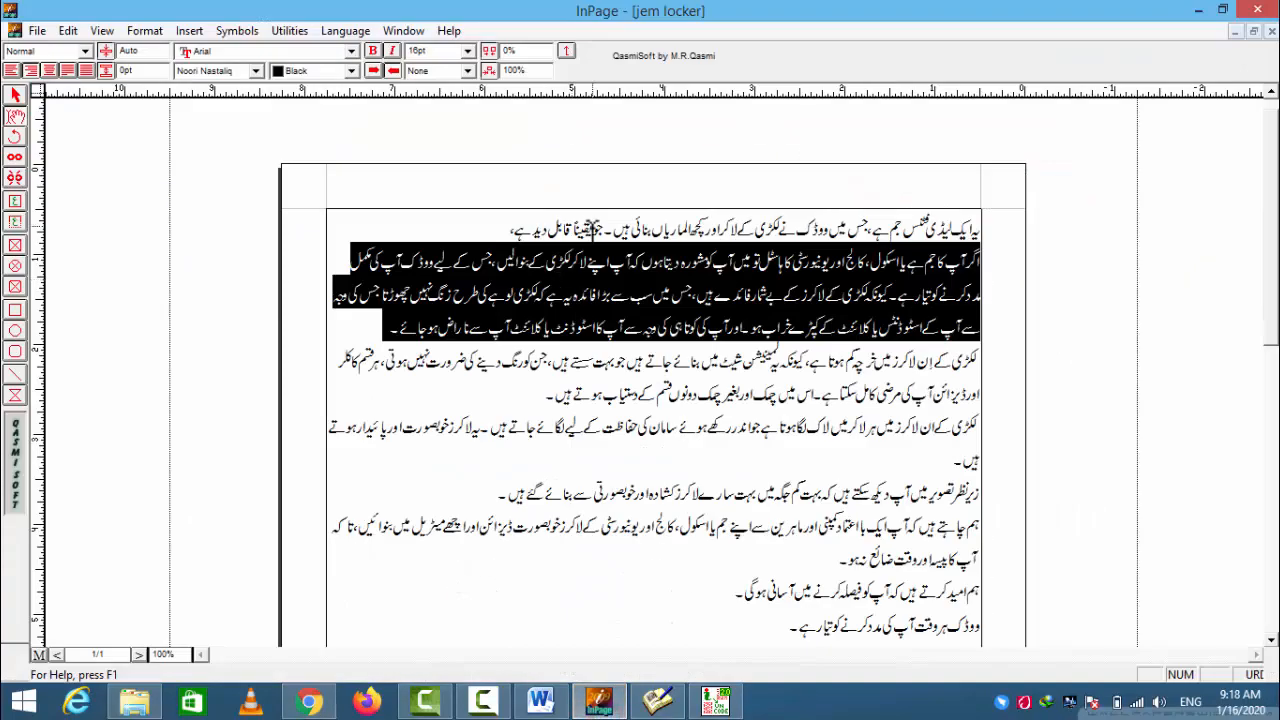
pyautogui.hotkey('ctrl', 'n')
pyautogui.press('Return')
# - Try to paste the copied web paragraph directly into the new InPage document, and undo the paste
pyautogui.rightClick(735, 268)
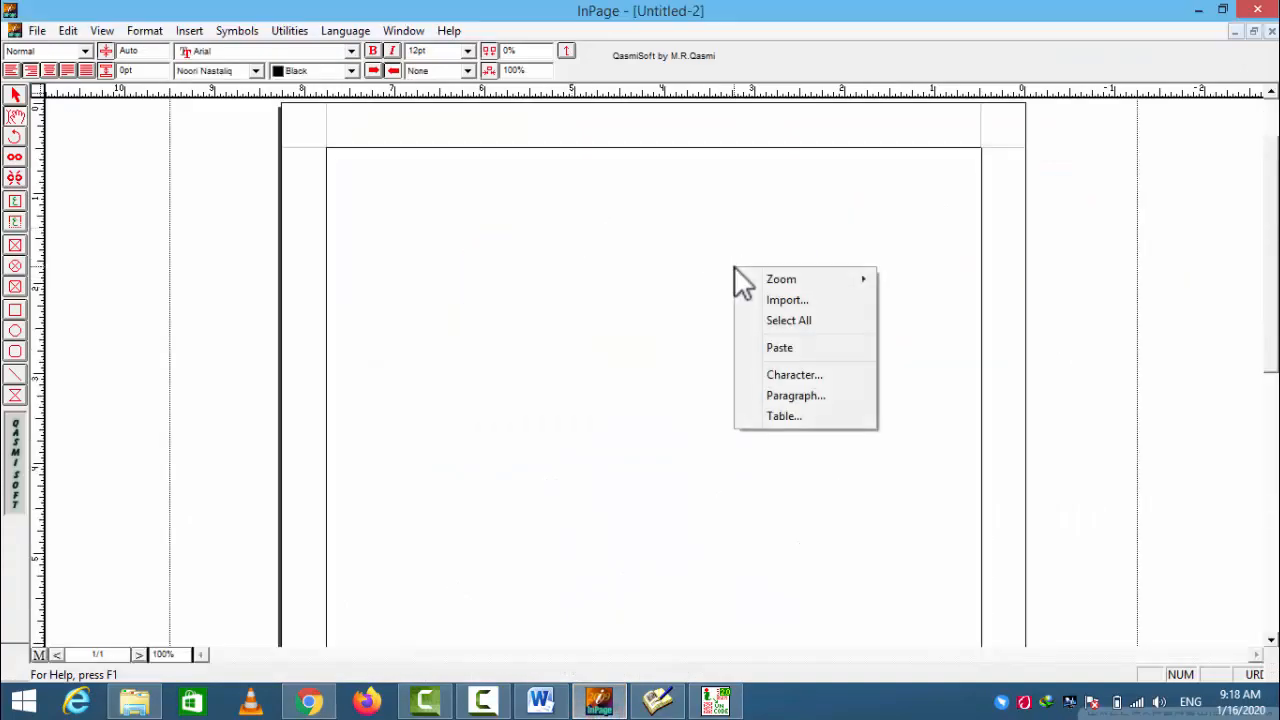
pyautogui.click(779, 347)
pyautogui.moveTo(716, 196); pyautogui.dragTo(471, 171)
pyautogui.click(716, 195)
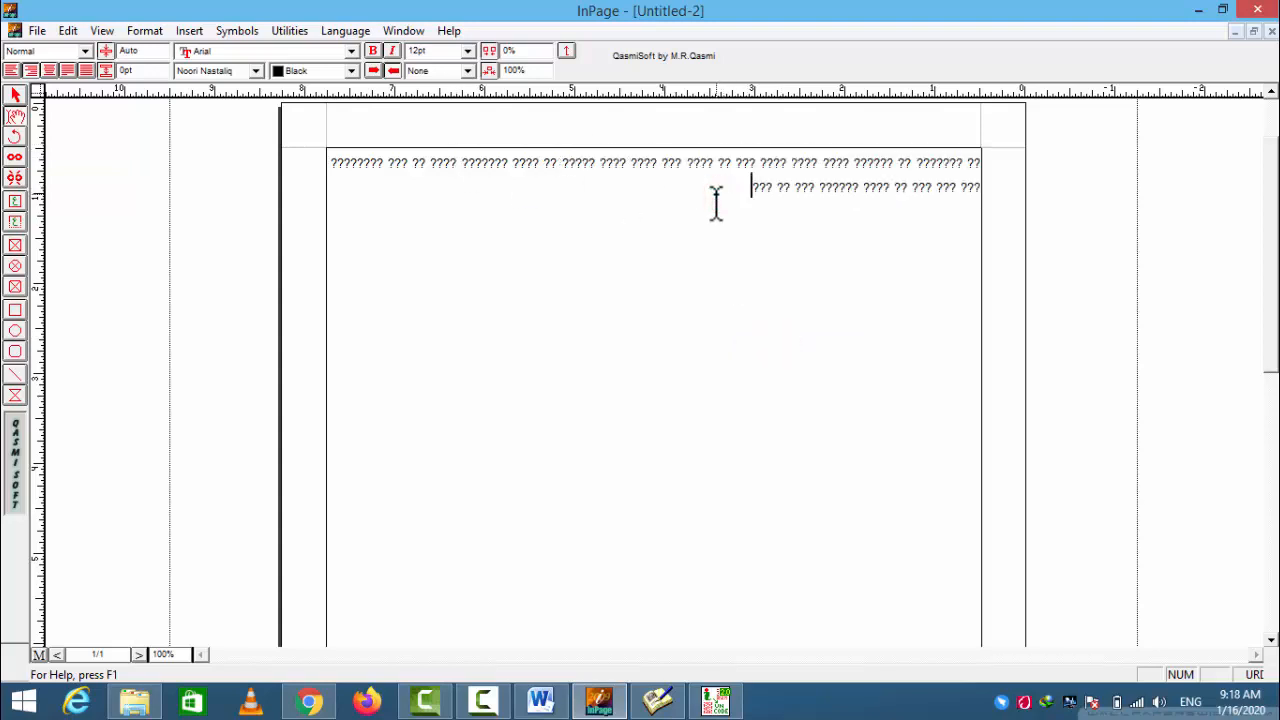
pyautogui.hotkey('ctrl', 'z')
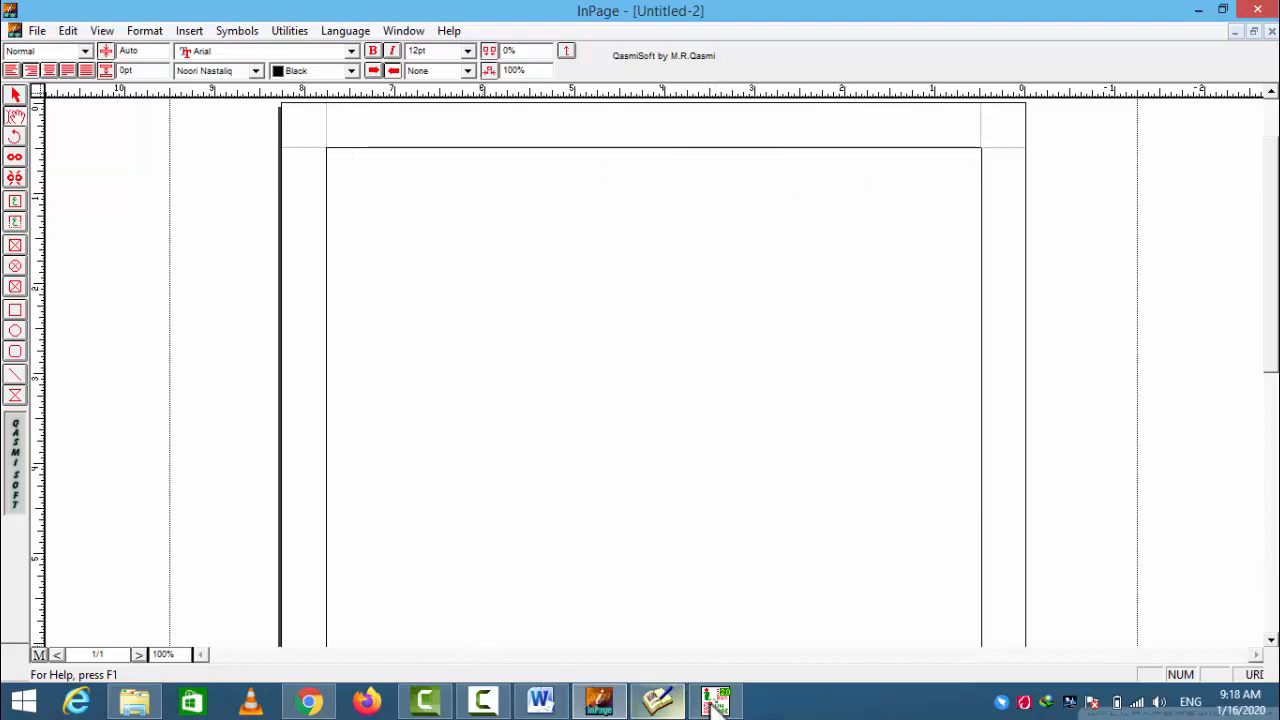
# - Switch back to Chrome and copy the opening paragraph of the BBC Urdu article again
pyautogui.click(305, 700)
pyautogui.click(953, 136)
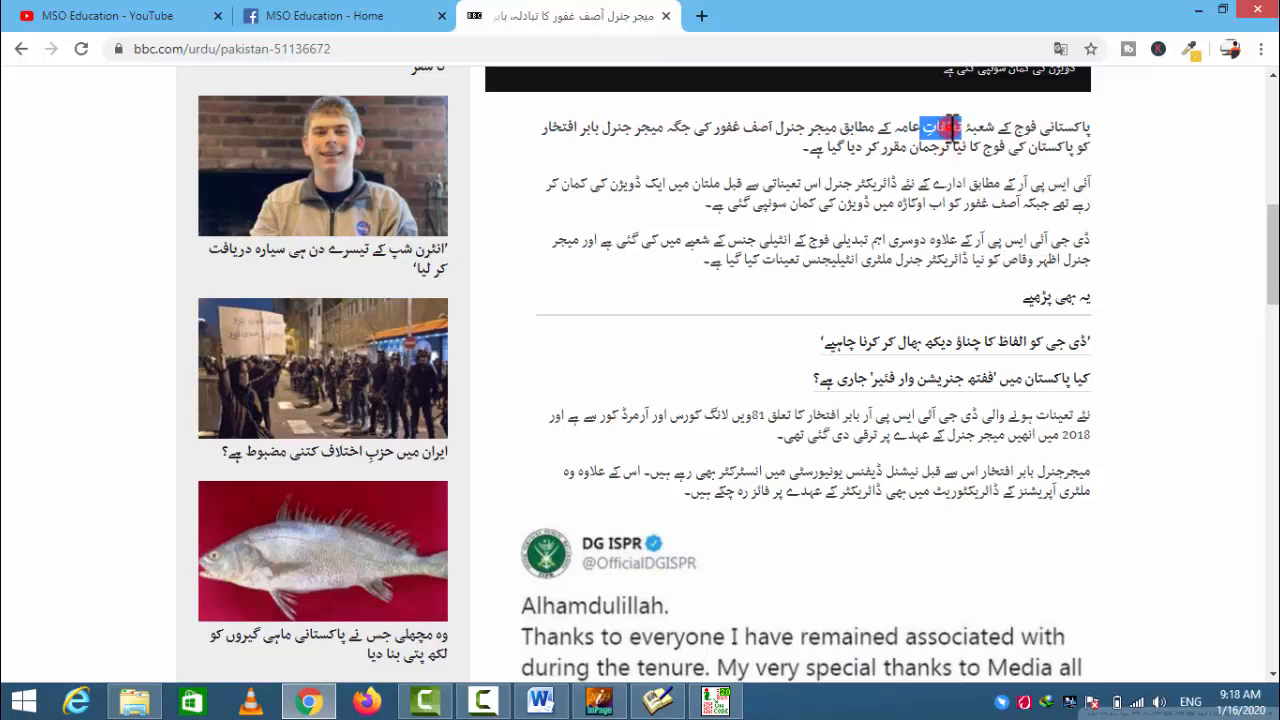
pyautogui.tripleClick(952, 128)
pyautogui.rightClick(953, 127)
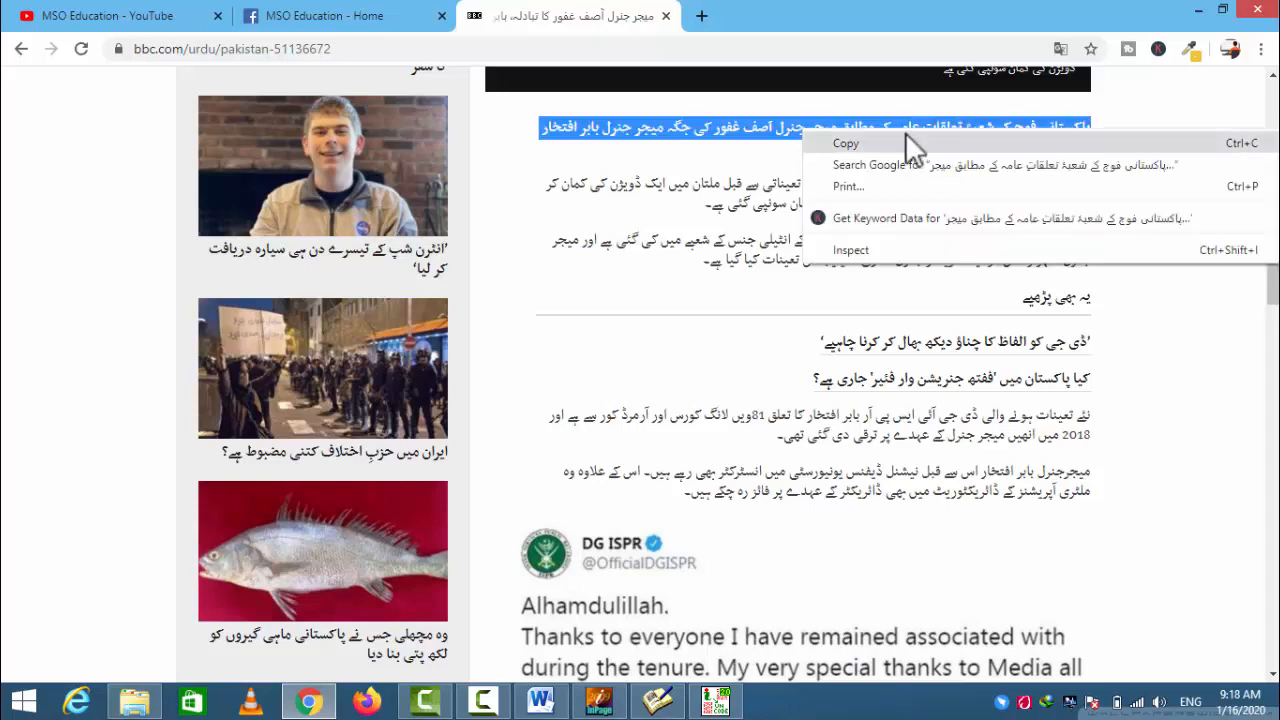
pyautogui.click(848, 141)
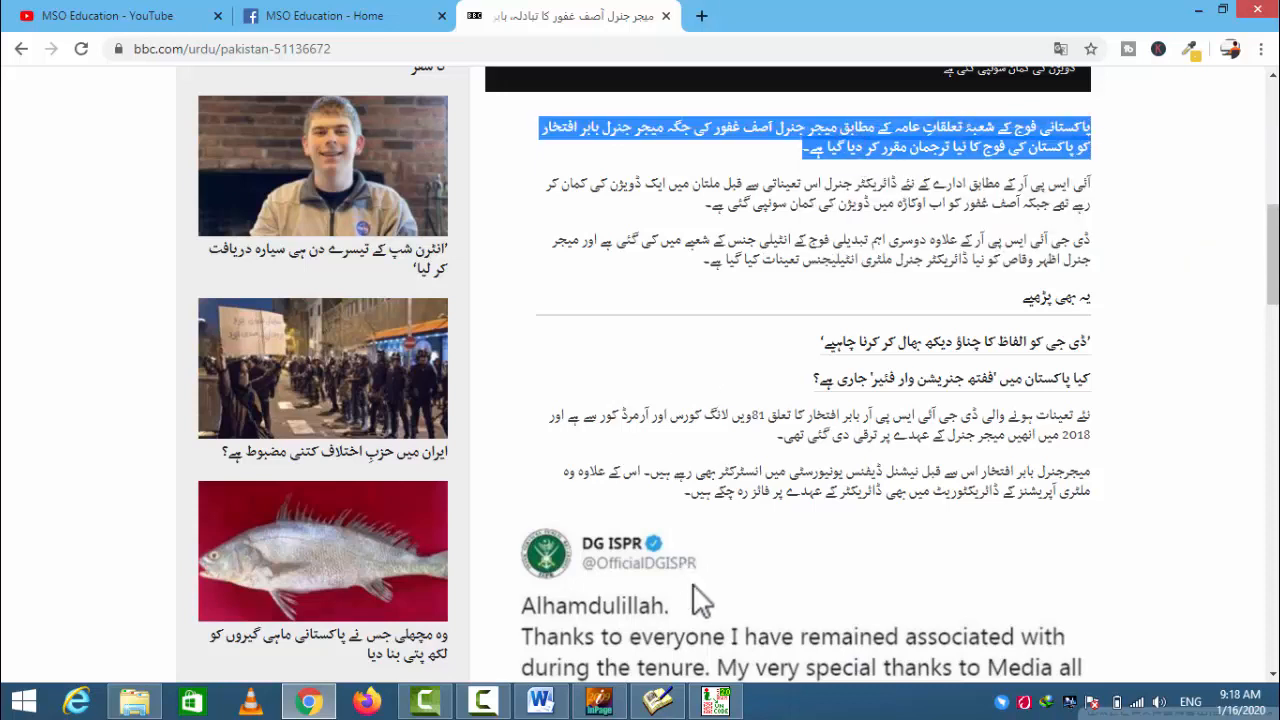
# - Switch to the InPage to Unicode converter and convert the copied web text to InPage format
pyautogui.click(727, 703)
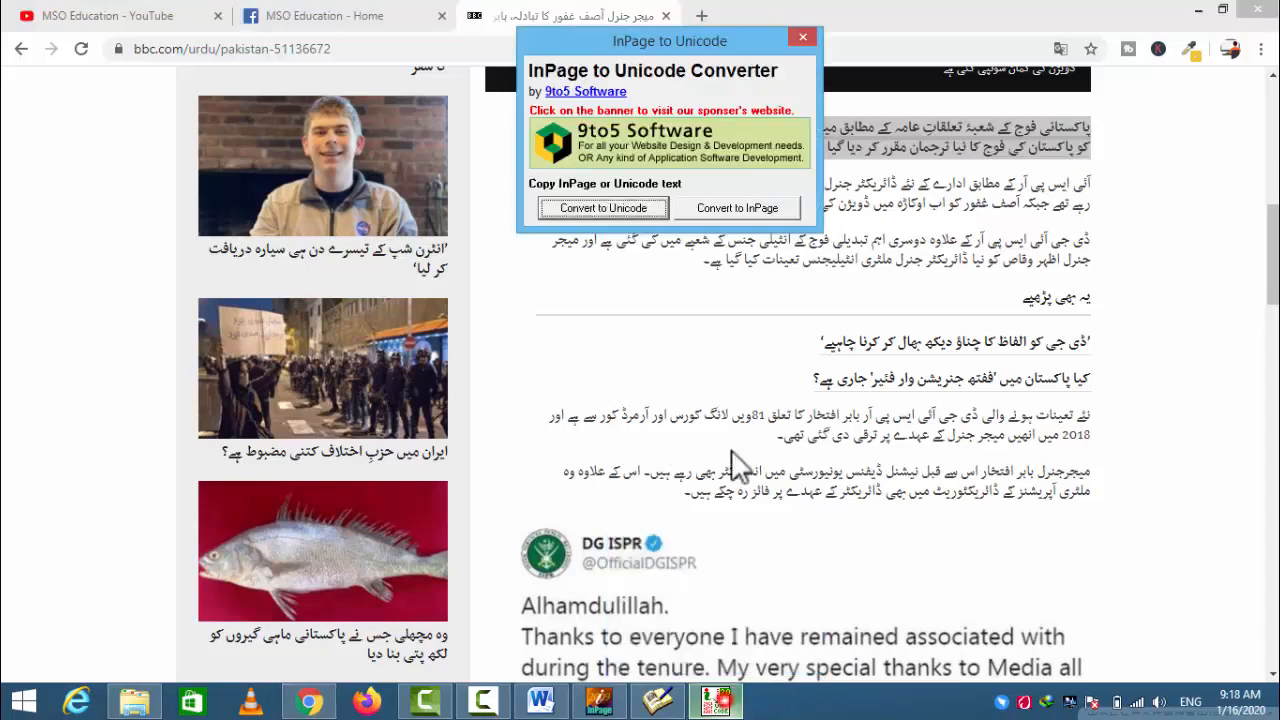
pyautogui.click(572, 208)
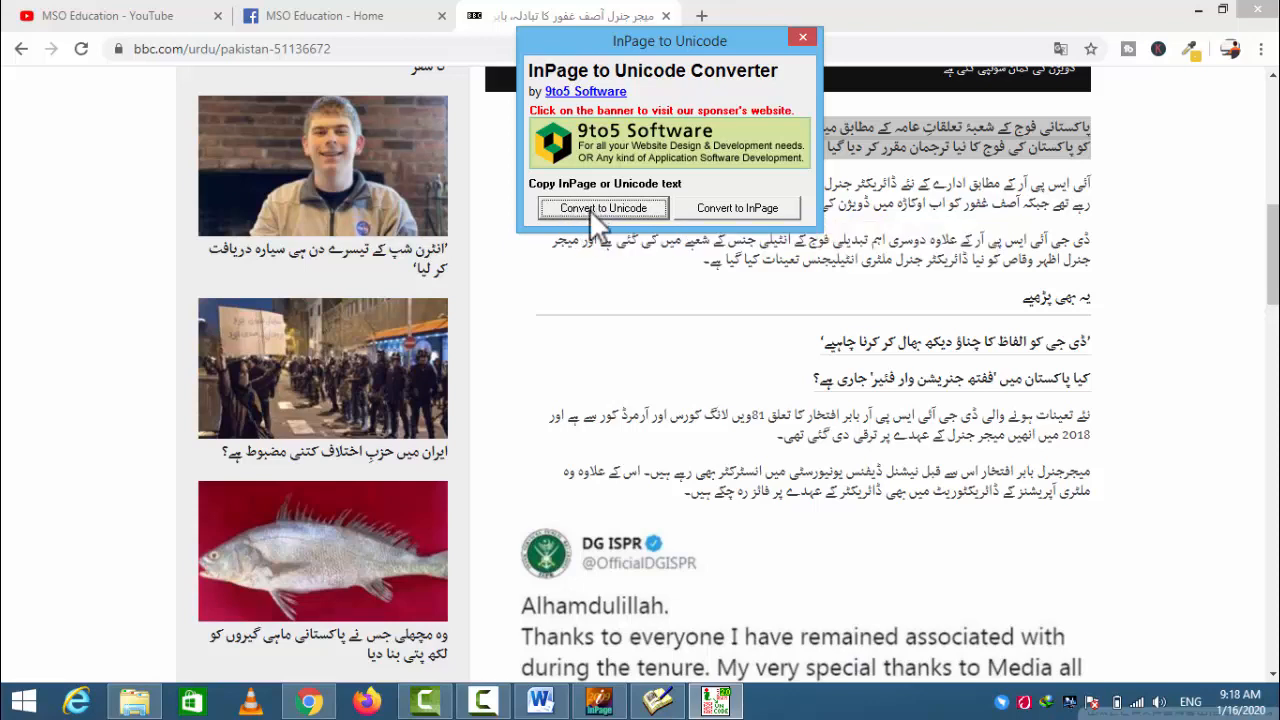
pyautogui.click(736, 209)
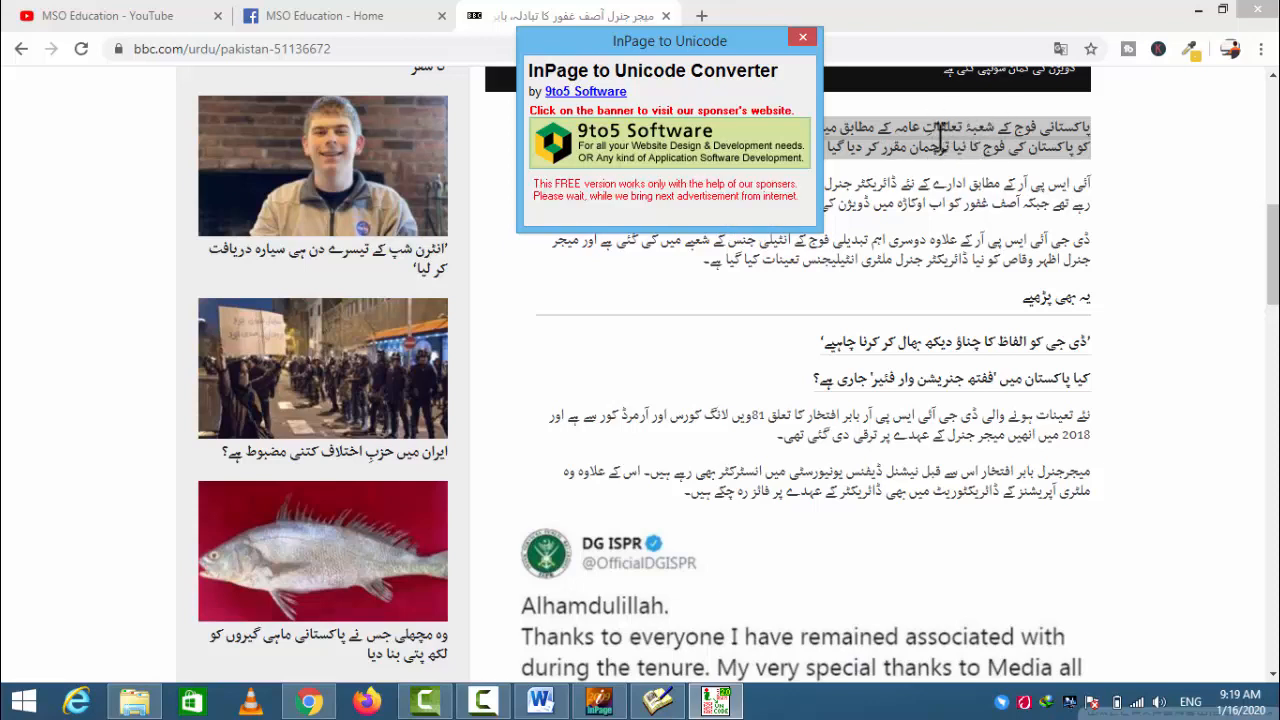
# - Switch to InPage and paste the converted web text into the blank document
pyautogui.click(599, 701)
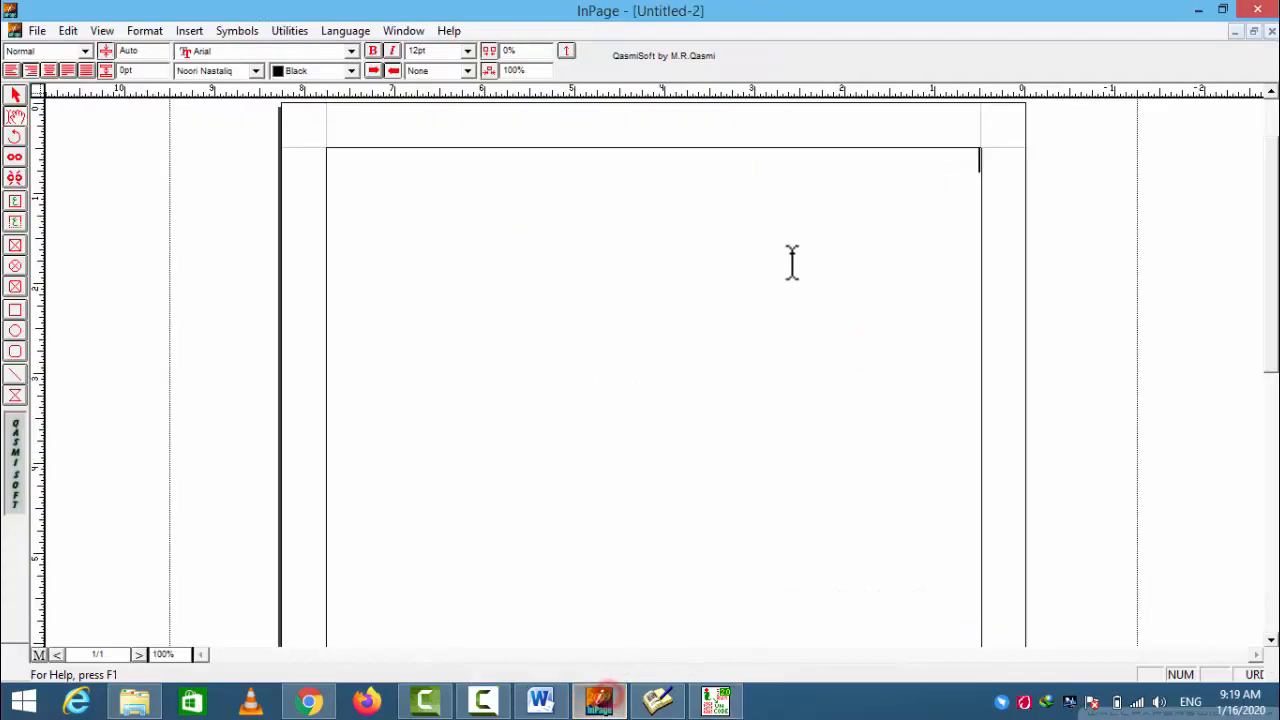
pyautogui.rightClick(827, 199)
pyautogui.click(874, 276)
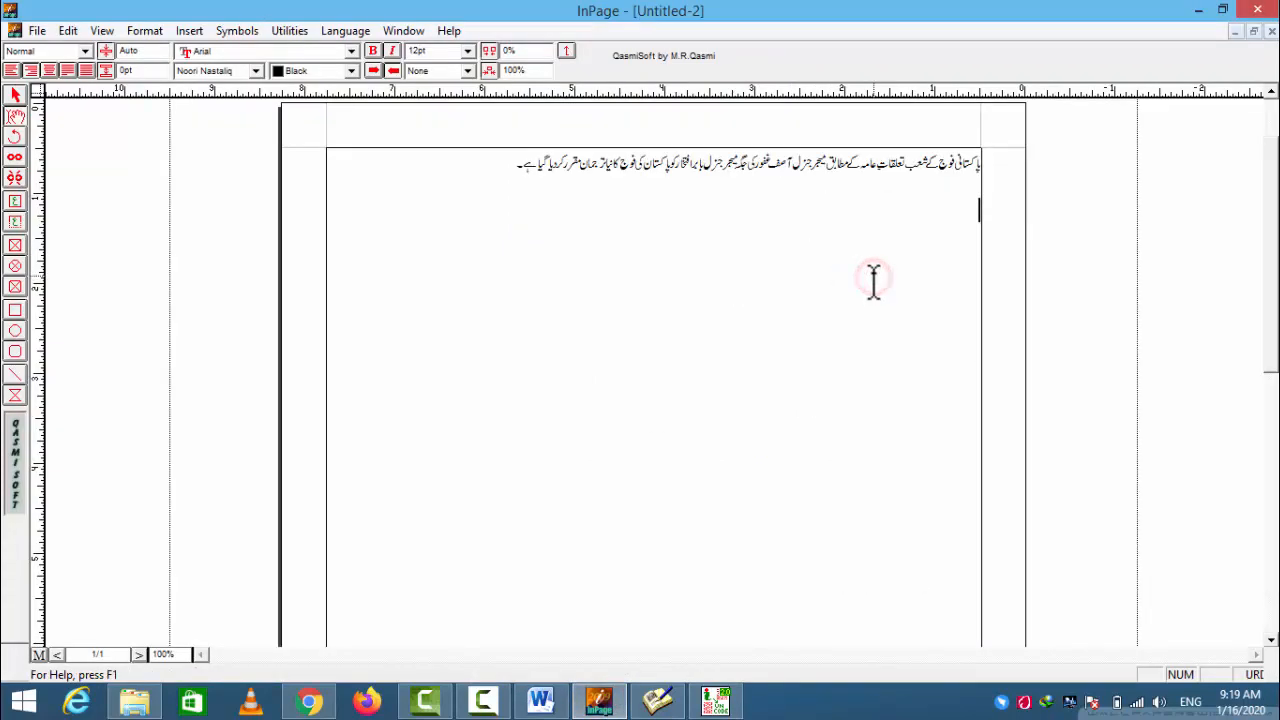
# - Set the font size of all the pasted text to 48pt and clear the selection
pyautogui.hotkey('ctrl', 'a')
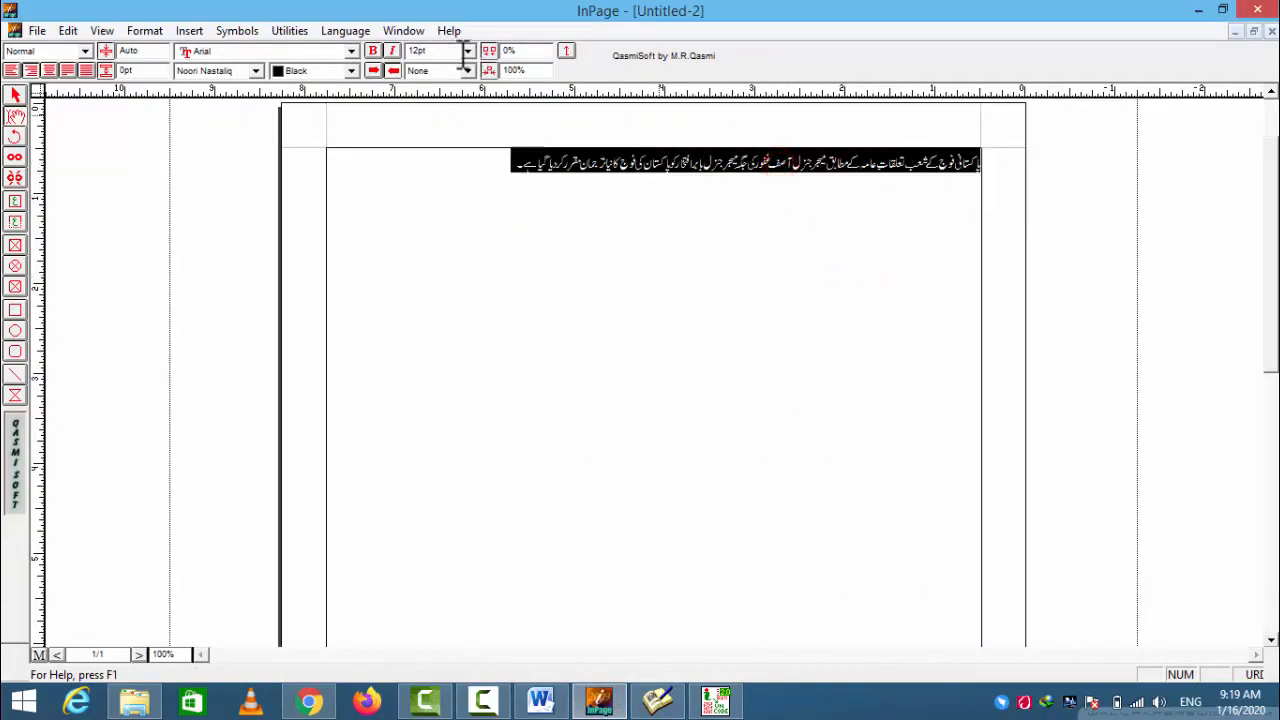
pyautogui.click(467, 50)
pyautogui.click(444, 148)
pyautogui.tripleClick(688, 205)
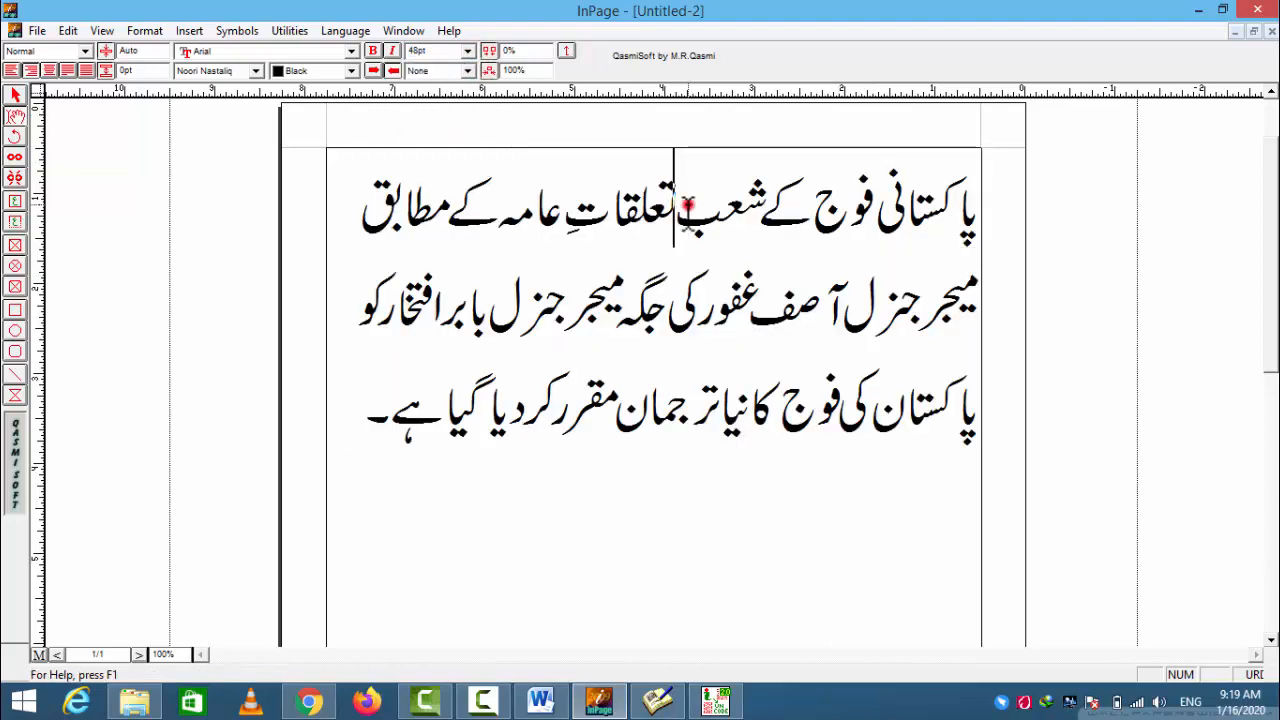
pyautogui.doubleClick(688, 205)
pyautogui.click(688, 205)
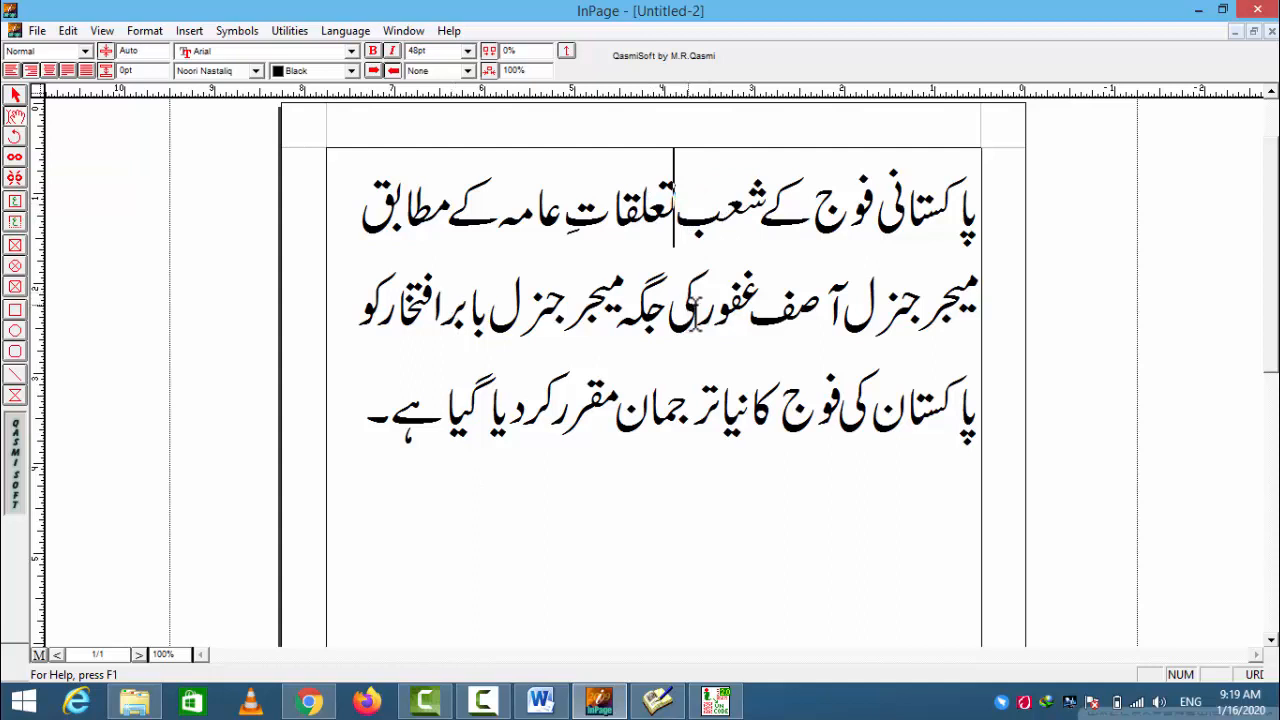
# - Select part of the enlarged Urdu text, bring the InPage to Unicode converter to the front and reposition its window slightly
pyautogui.moveTo(750, 305); pyautogui.dragTo(638, 416)
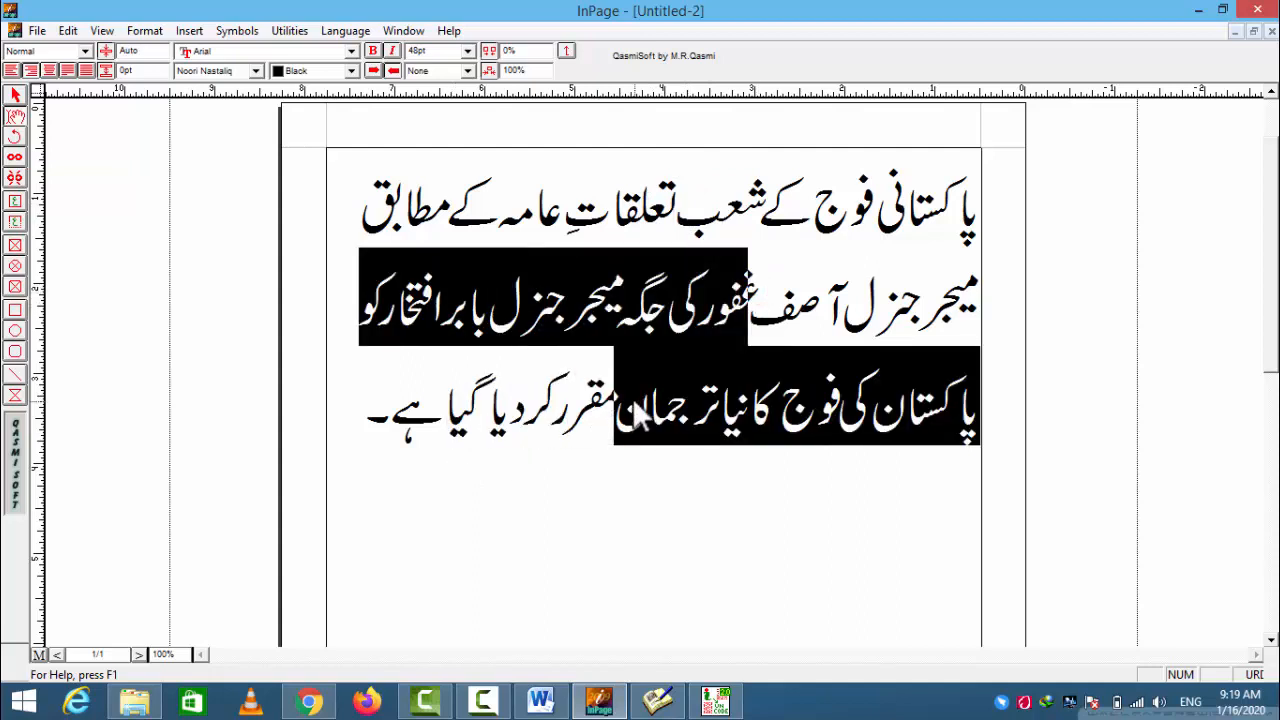
pyautogui.click(715, 700)
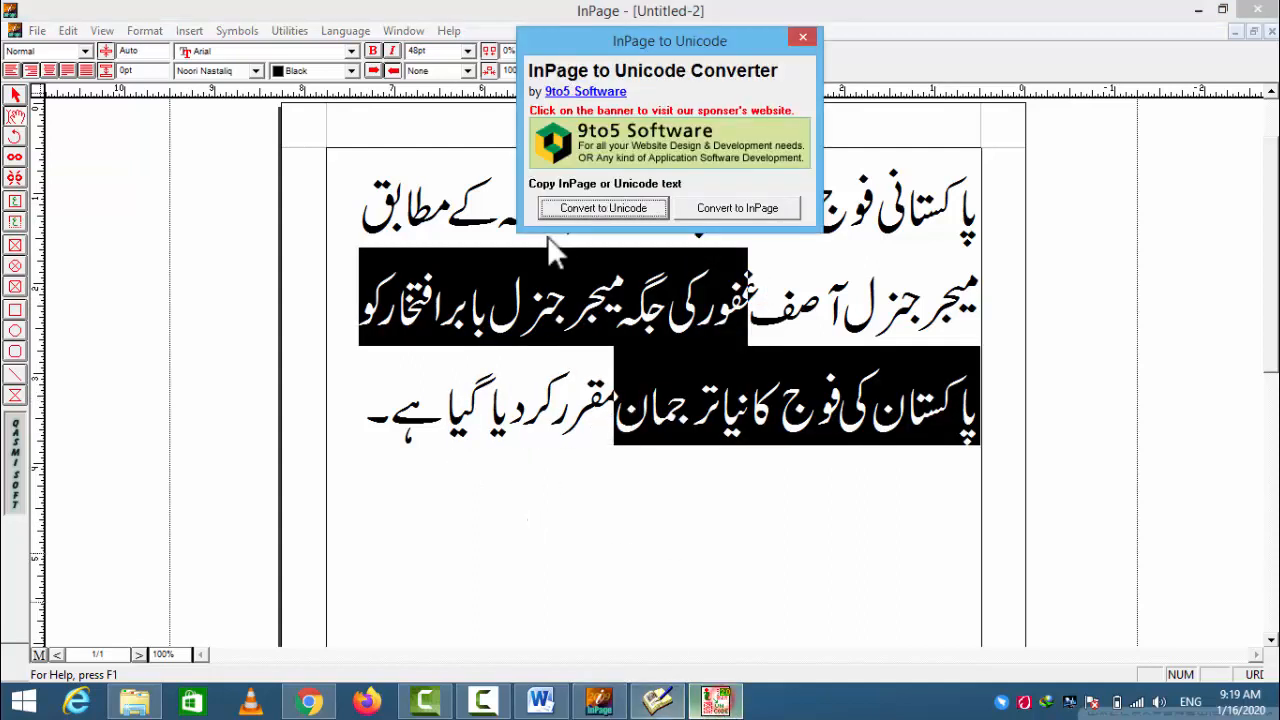
pyautogui.moveTo(613, 38); pyautogui.dragTo(617, 57)
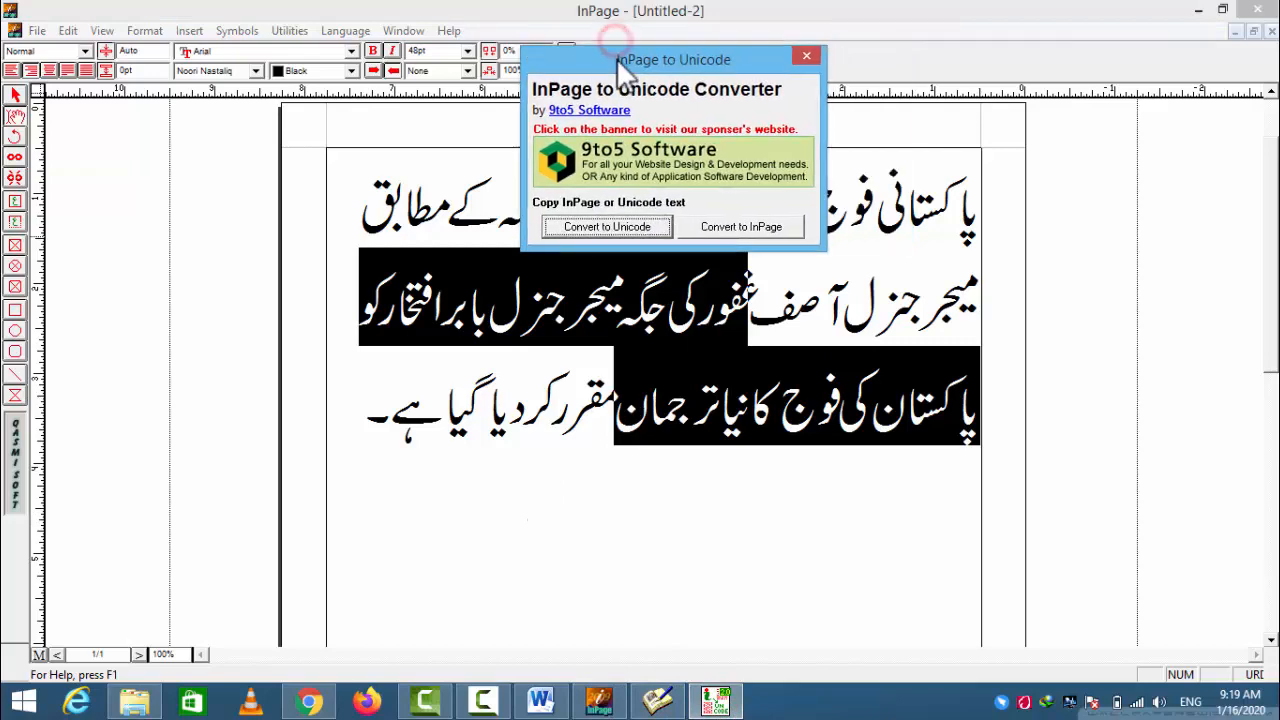
# - Copy the selected Urdu date ۱۵ مارچ ۲۰۲۰ from the InPage document
pyautogui.click(310, 700)
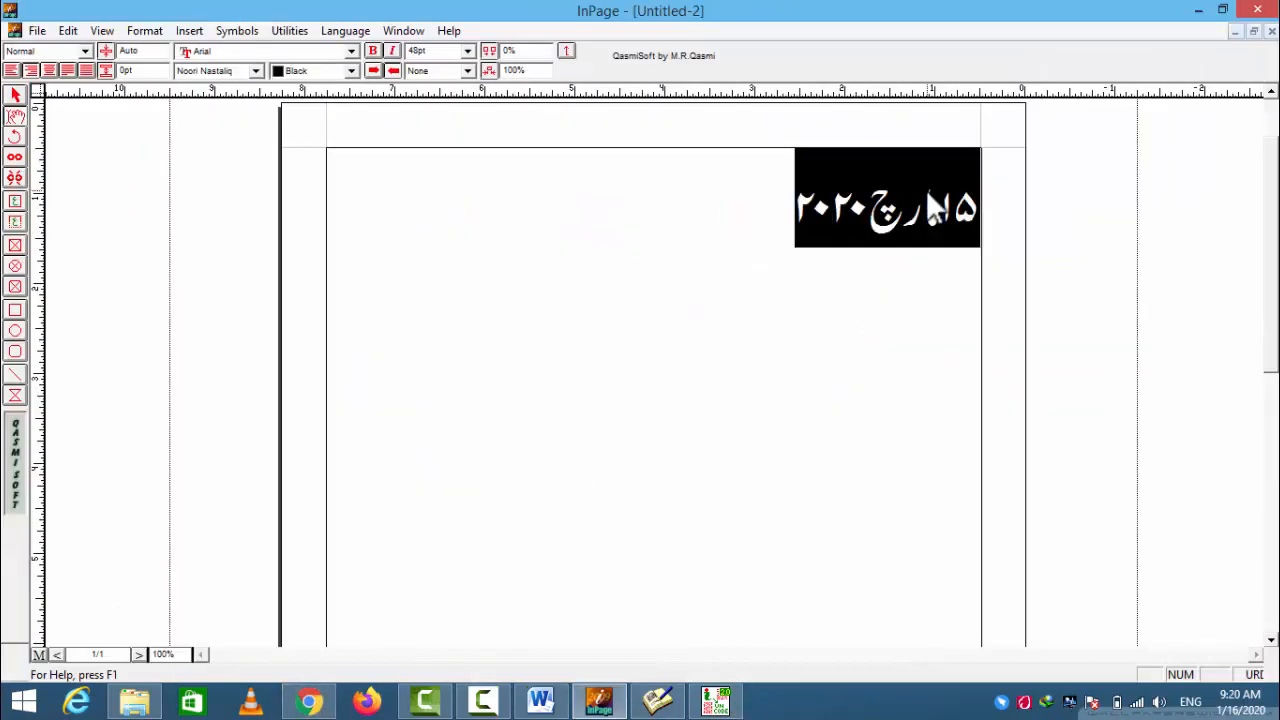
pyautogui.rightClick(930, 210)
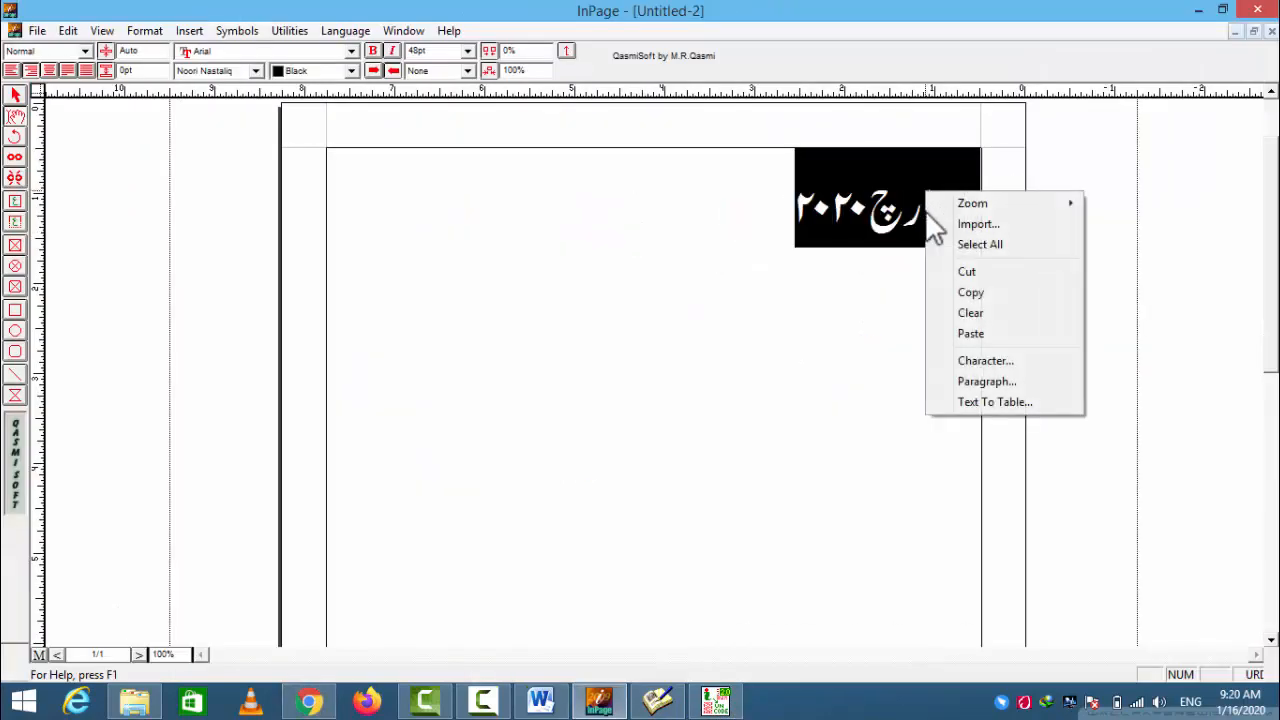
pyautogui.click(972, 292)
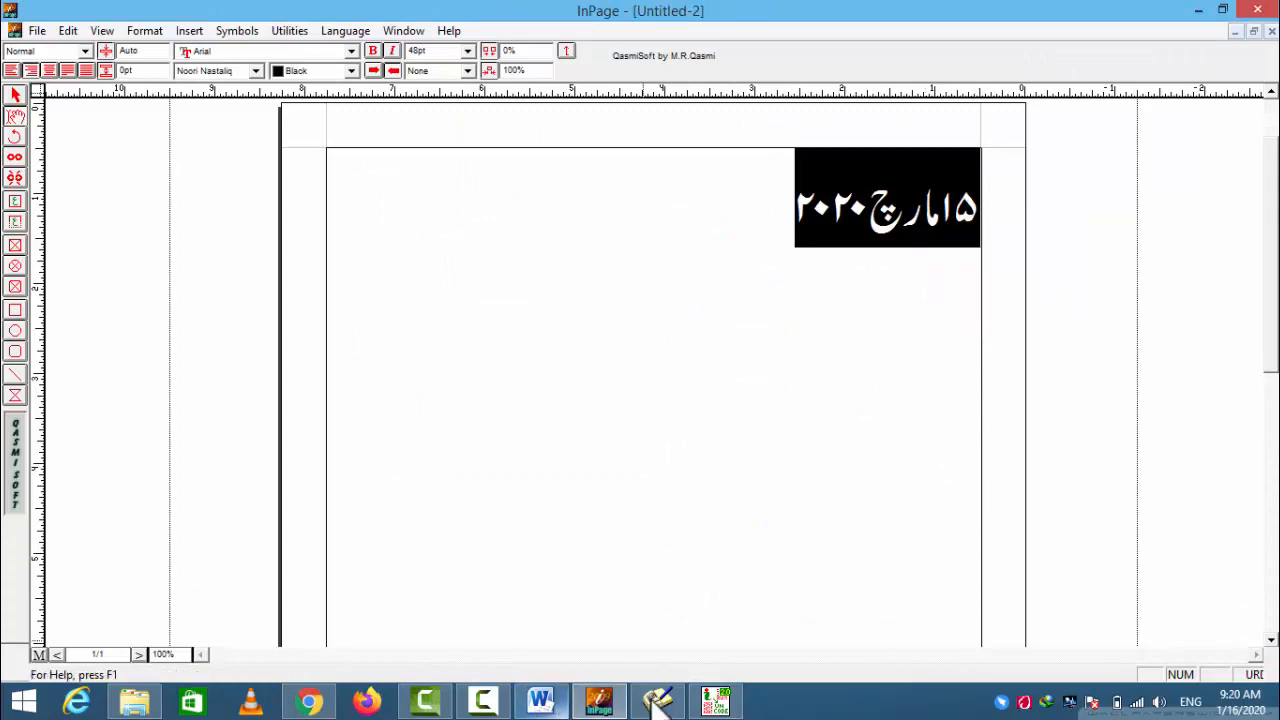
# - Switch to Chrome and paste the copied InPage date into the input box of the mbilalm.com InPage to Unicode converter
pyautogui.click(318, 703)
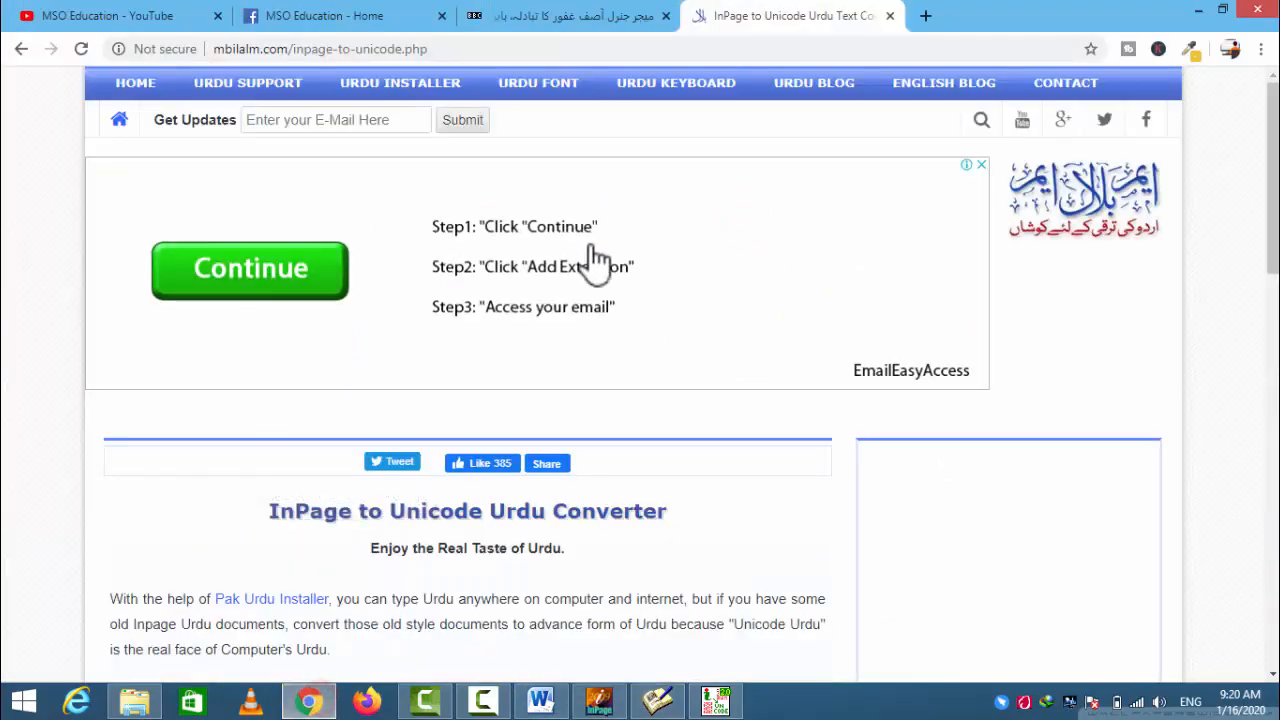
pyautogui.moveTo(1273, 182); pyautogui.dragTo(1262, 367)
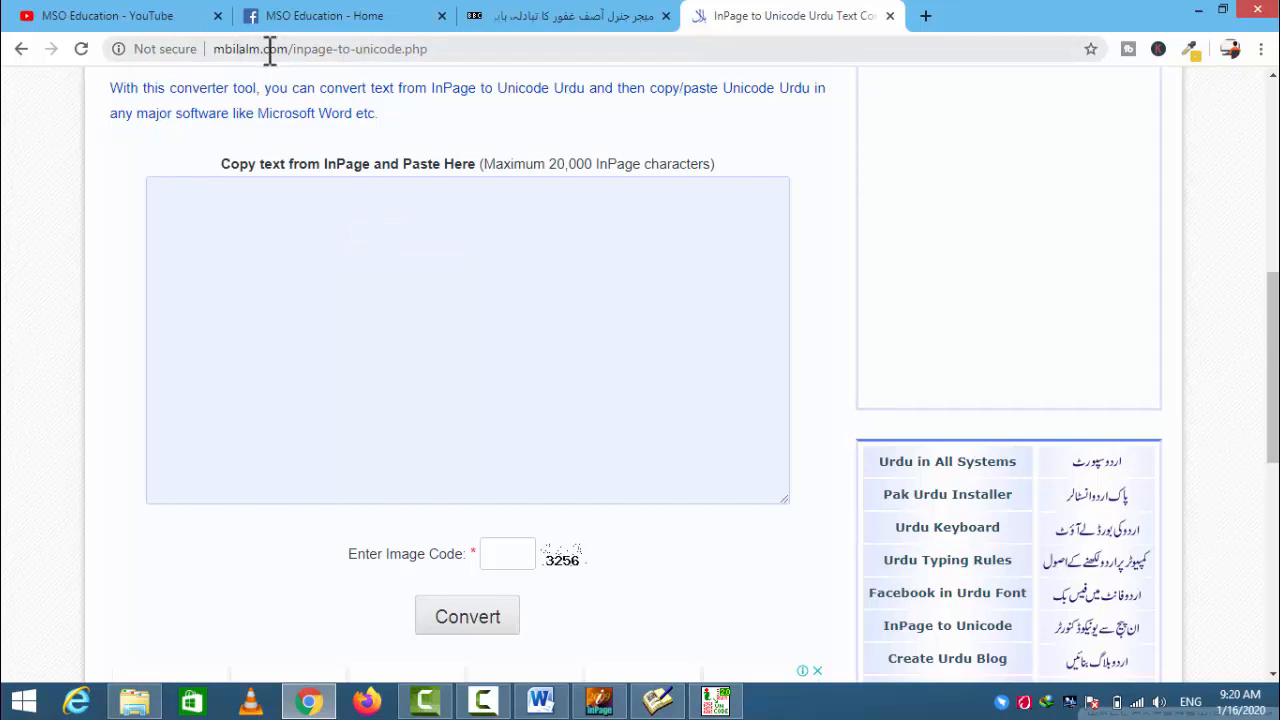
pyautogui.click(430, 230)
pyautogui.rightClick(424, 216)
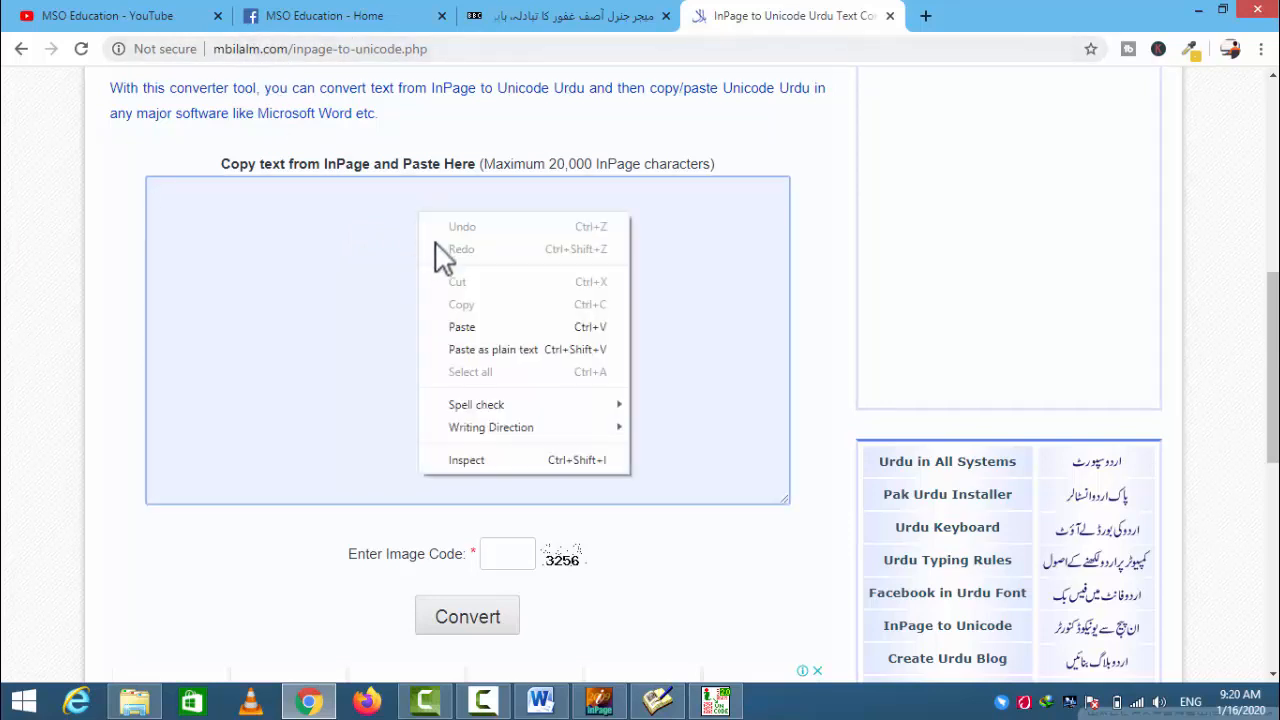
pyautogui.click(463, 327)
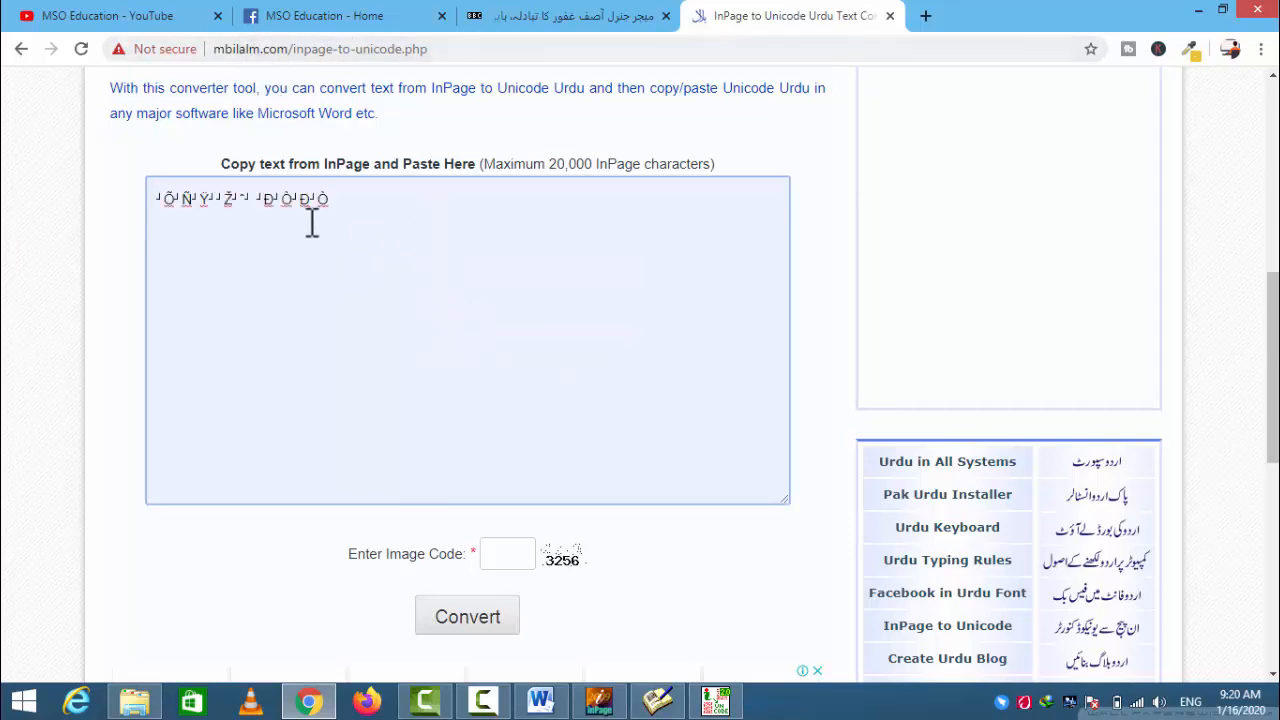
pyautogui.moveTo(330, 200); pyautogui.dragTo(166, 200)
pyautogui.click(116, 215)
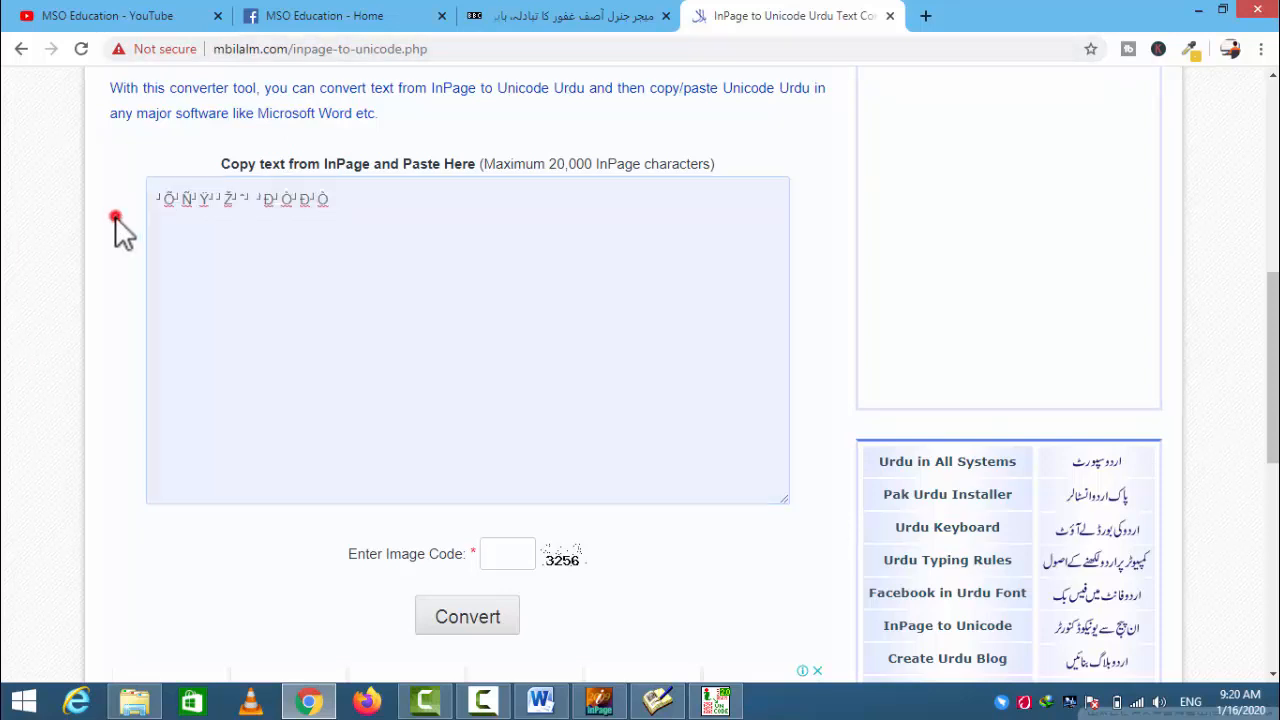
# - Enter the displayed image code in its field and convert the pasted text to Unicode
pyautogui.click(506, 554)
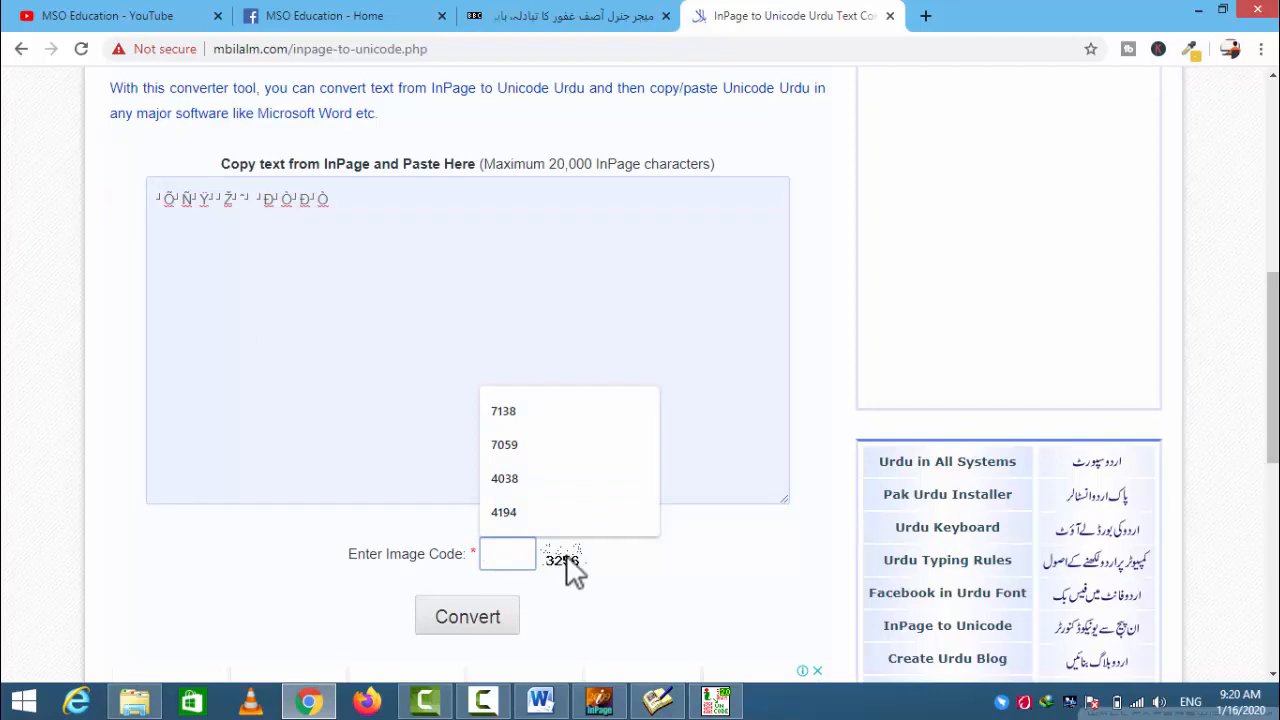
pyautogui.write('3256')
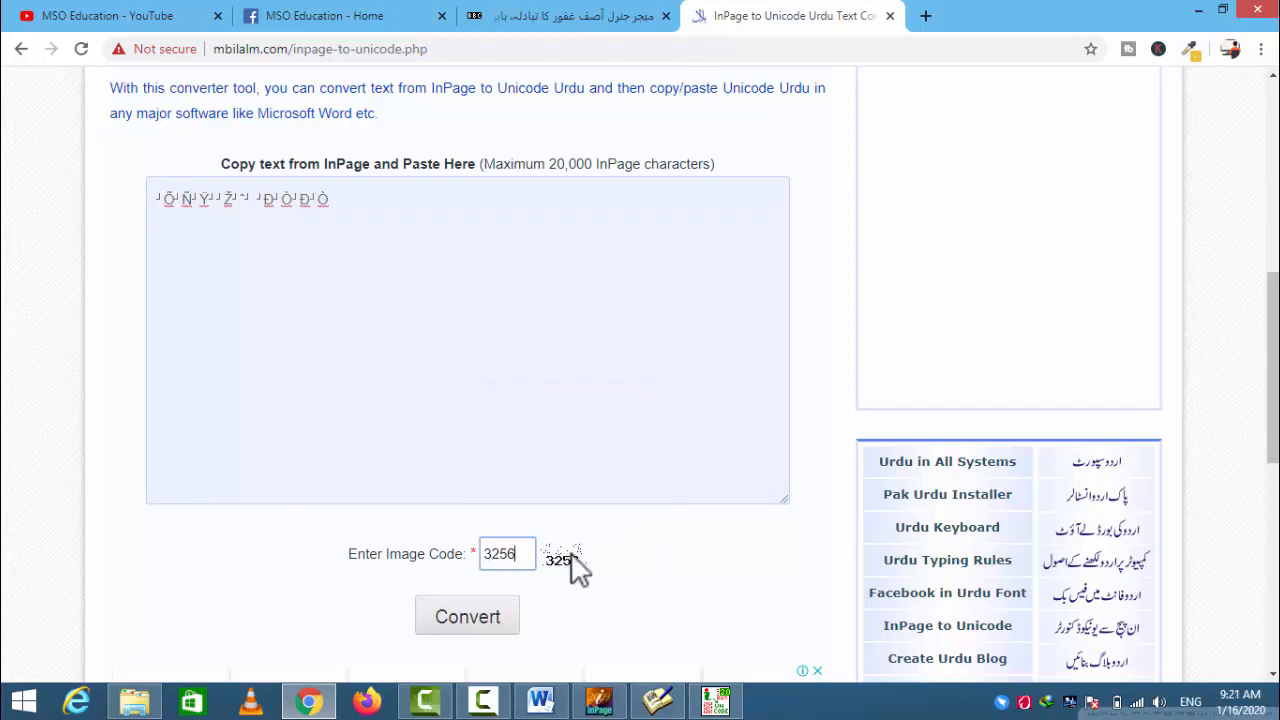
pyautogui.click(495, 619)
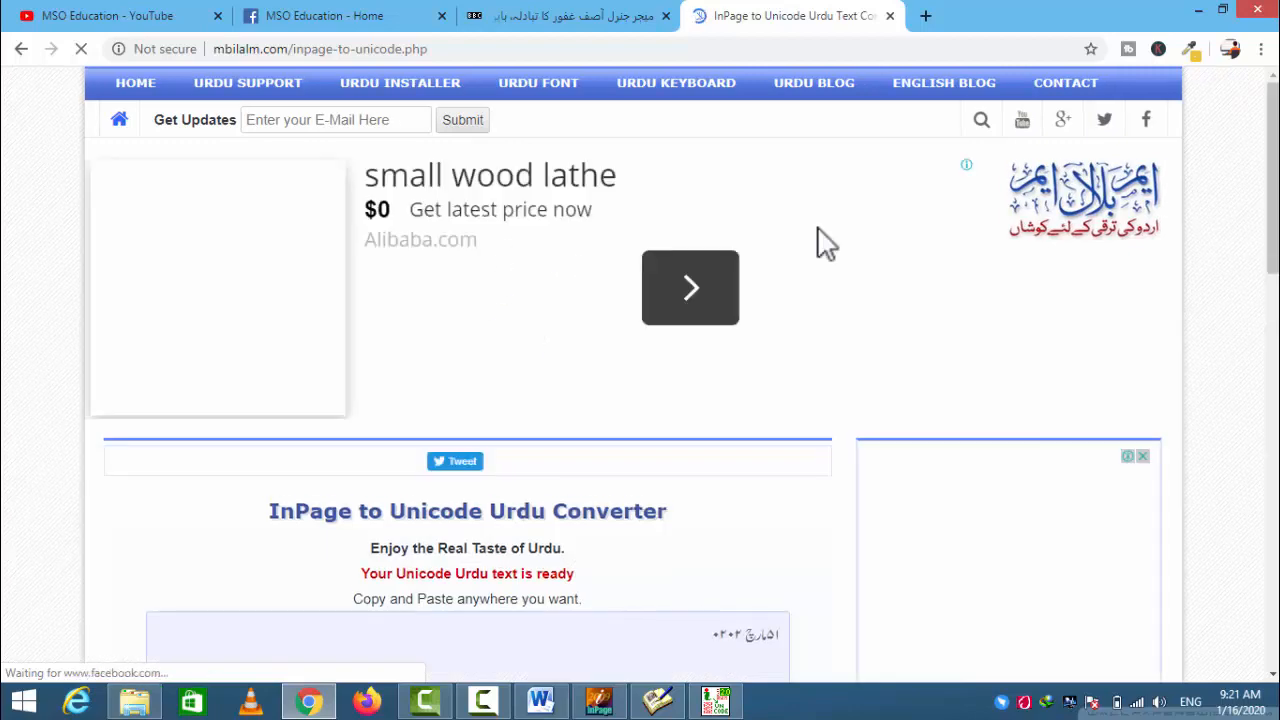
# - Select the converted Unicode date in the web converter's result box and copy it
pyautogui.scroll(-4, 1265, 145)
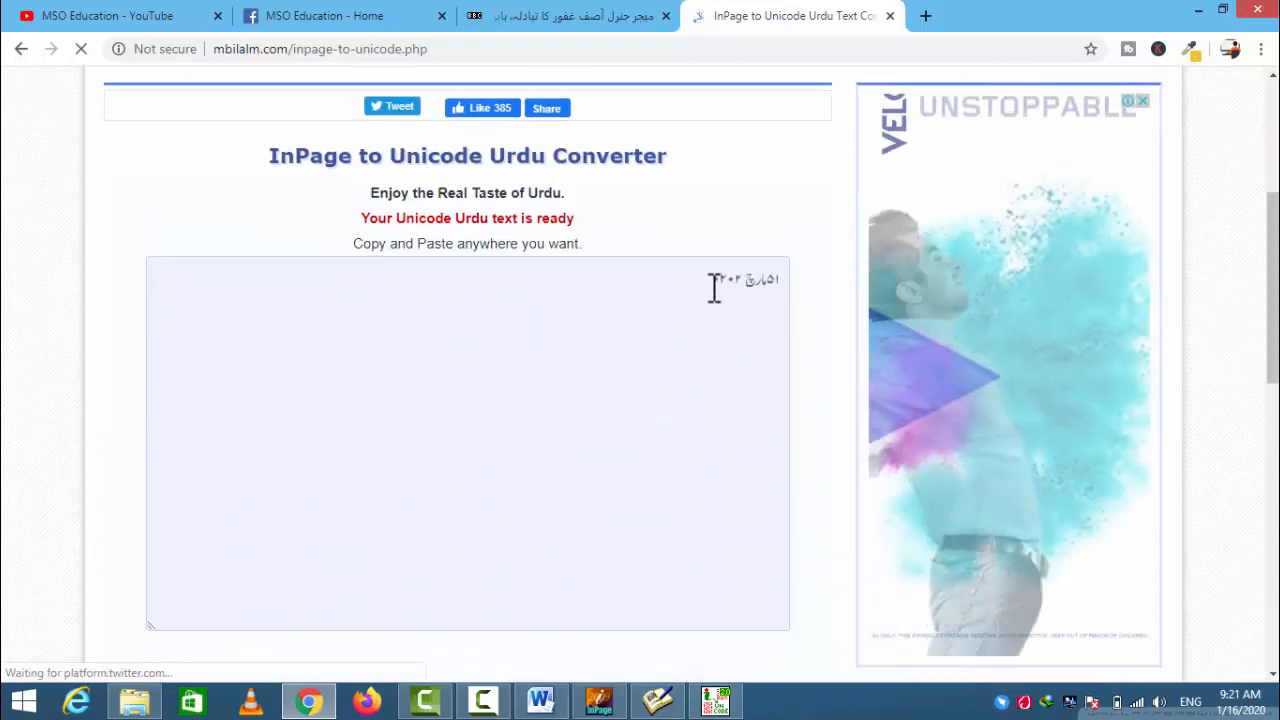
pyautogui.moveTo(712, 279); pyautogui.dragTo(791, 278)
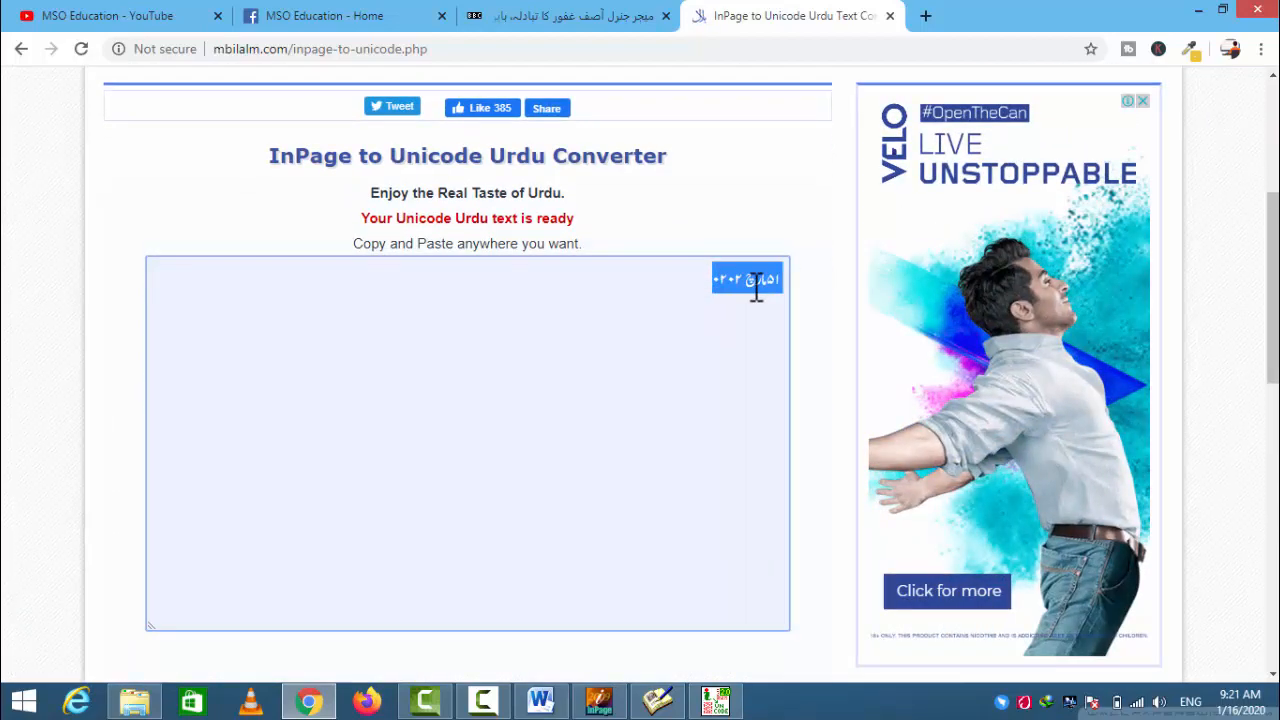
pyautogui.rightClick(754, 289)
pyautogui.click(786, 323)
# - Switch to Word, replace all existing text with the copied Unicode date as text only, and highlight the pasted date briefly
pyautogui.click(540, 700)
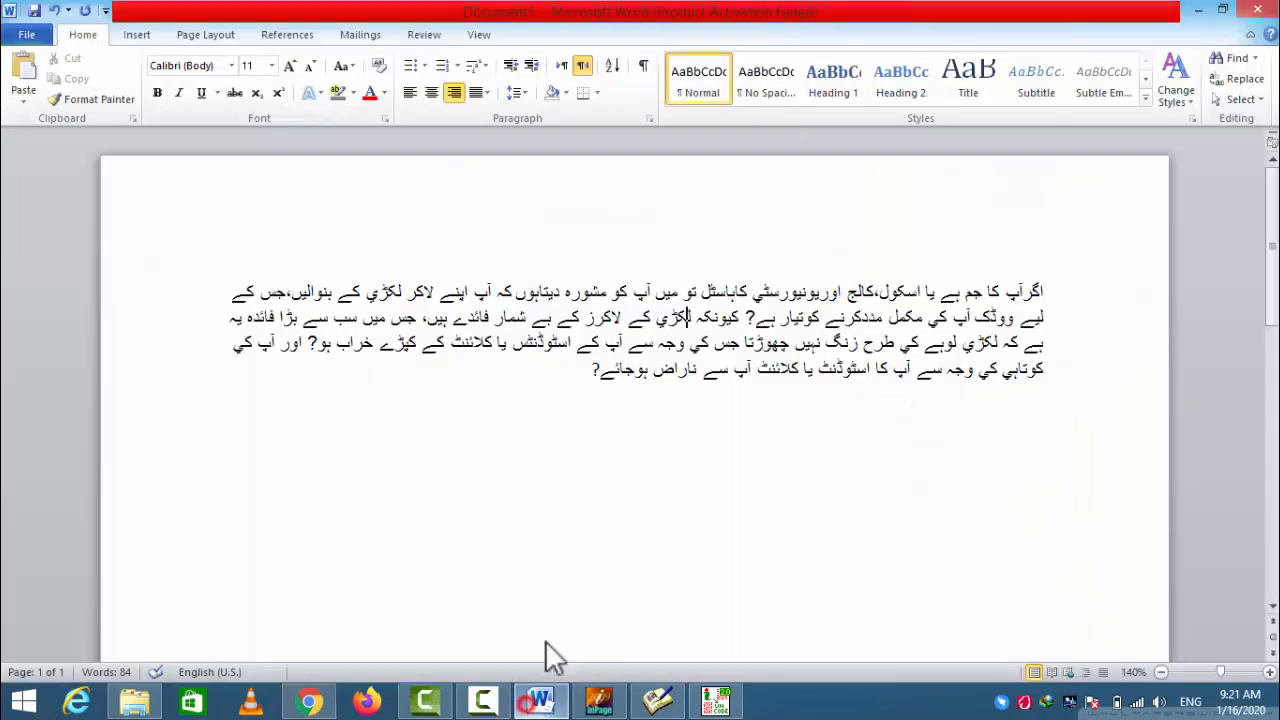
pyautogui.hotkey('ctrl', 'a')
pyautogui.rightClick(744, 288)
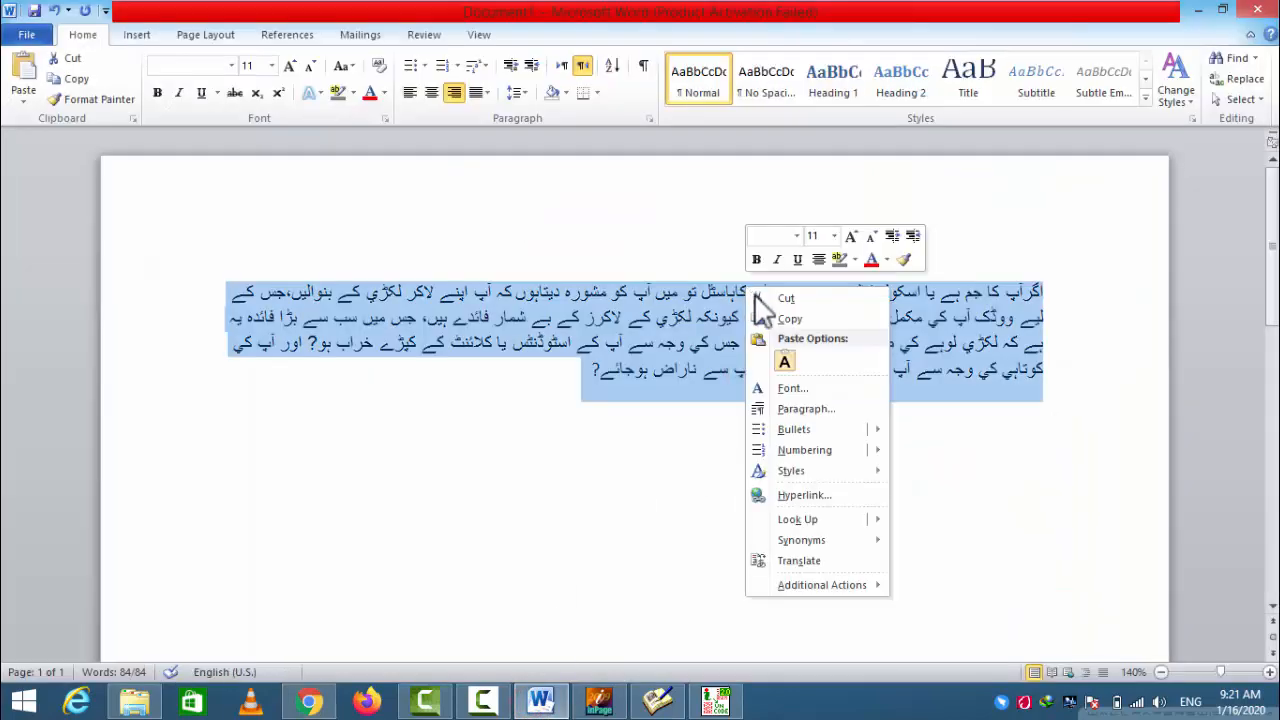
pyautogui.click(788, 360)
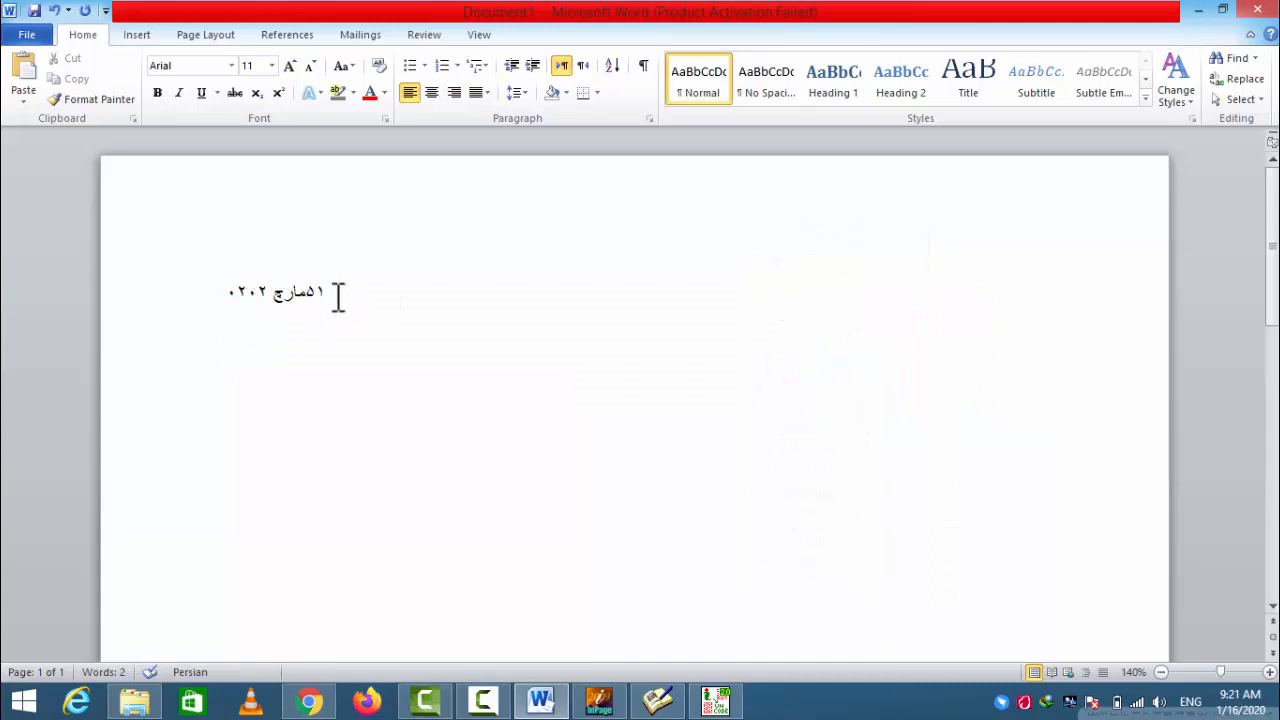
pyautogui.moveTo(340, 295); pyautogui.dragTo(285, 291)
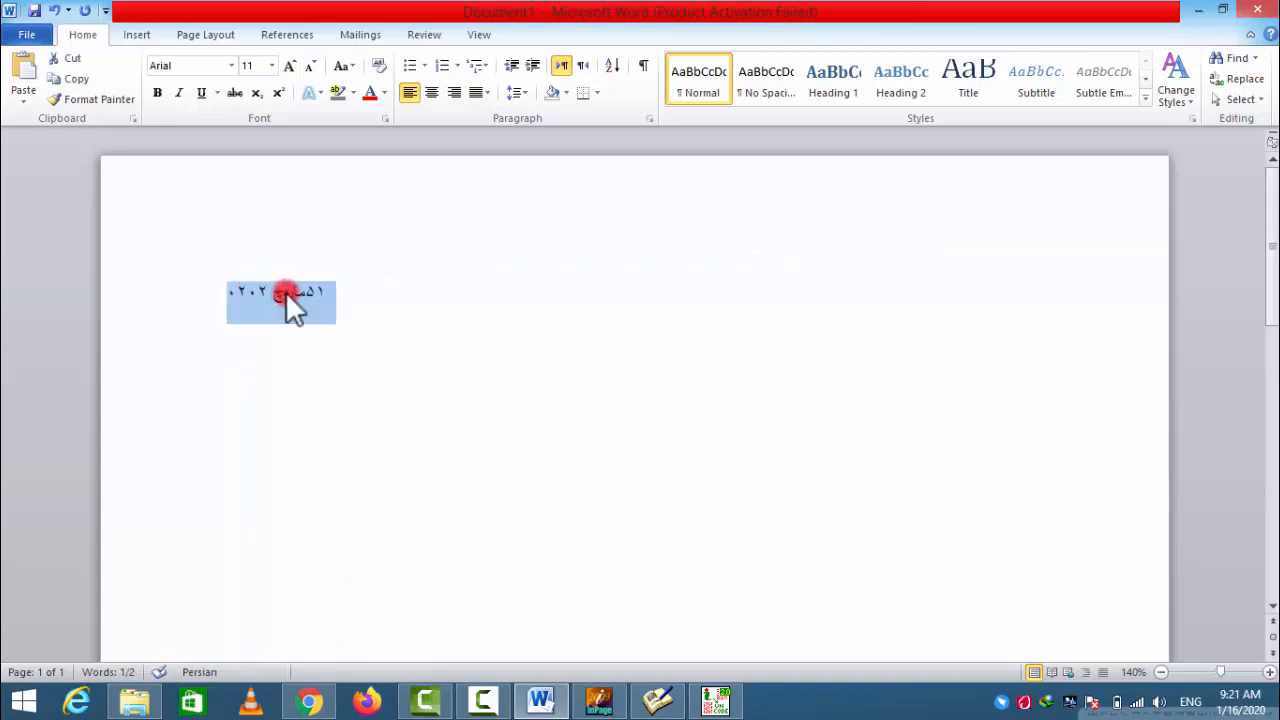
pyautogui.click(358, 316)
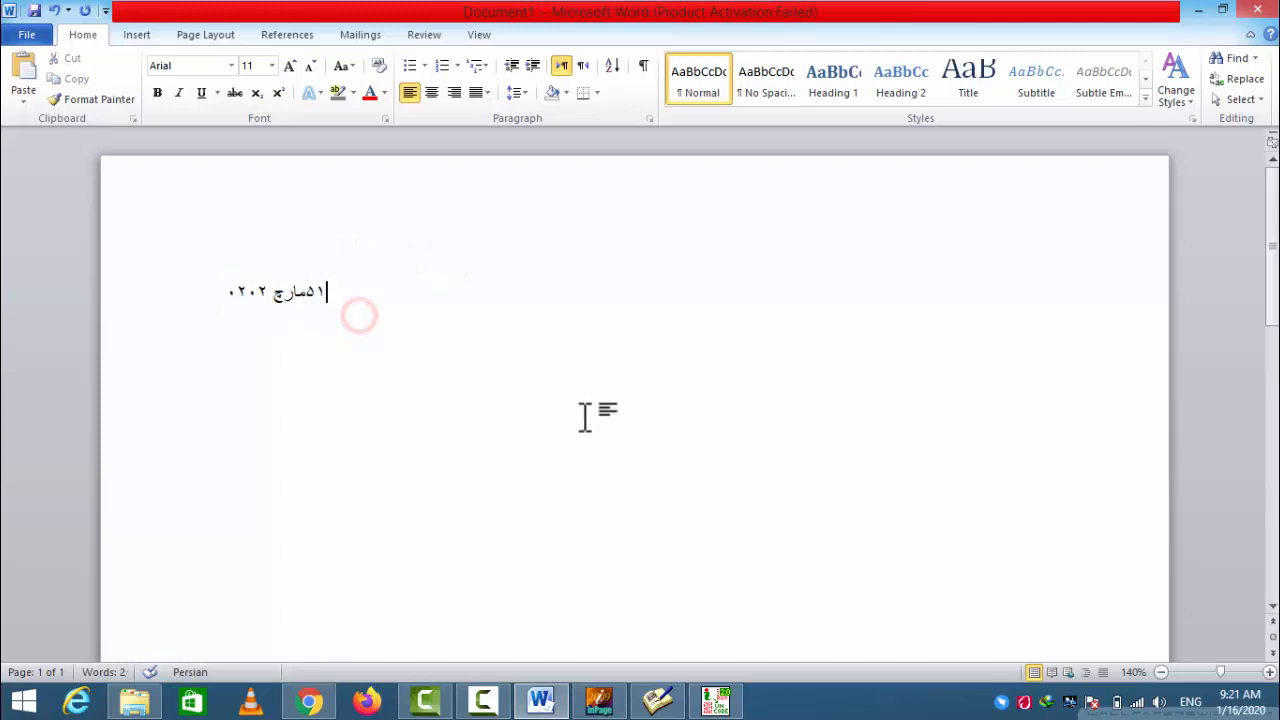
# - Return to the InPage document, select the whole date ۱۵ مارچ ۲۰۲۰ and copy it again
pyautogui.click(728, 705)
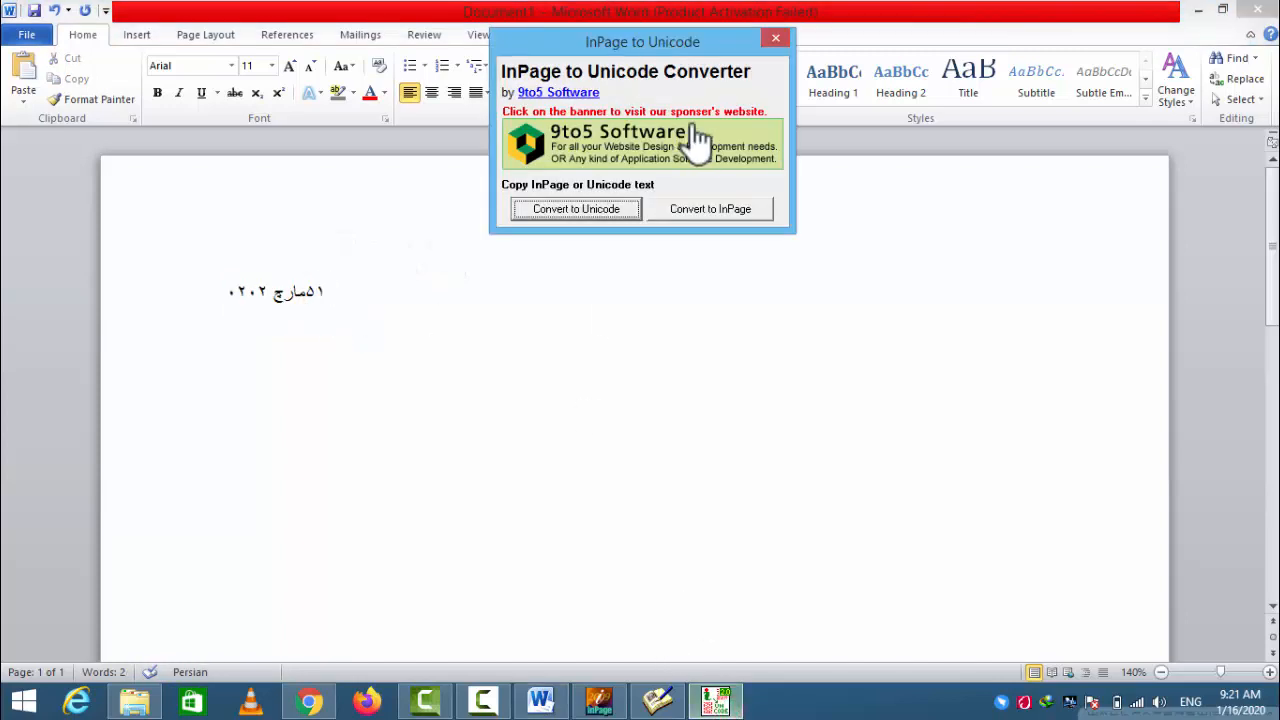
pyautogui.click(598, 700)
pyautogui.doubleClick(886, 294)
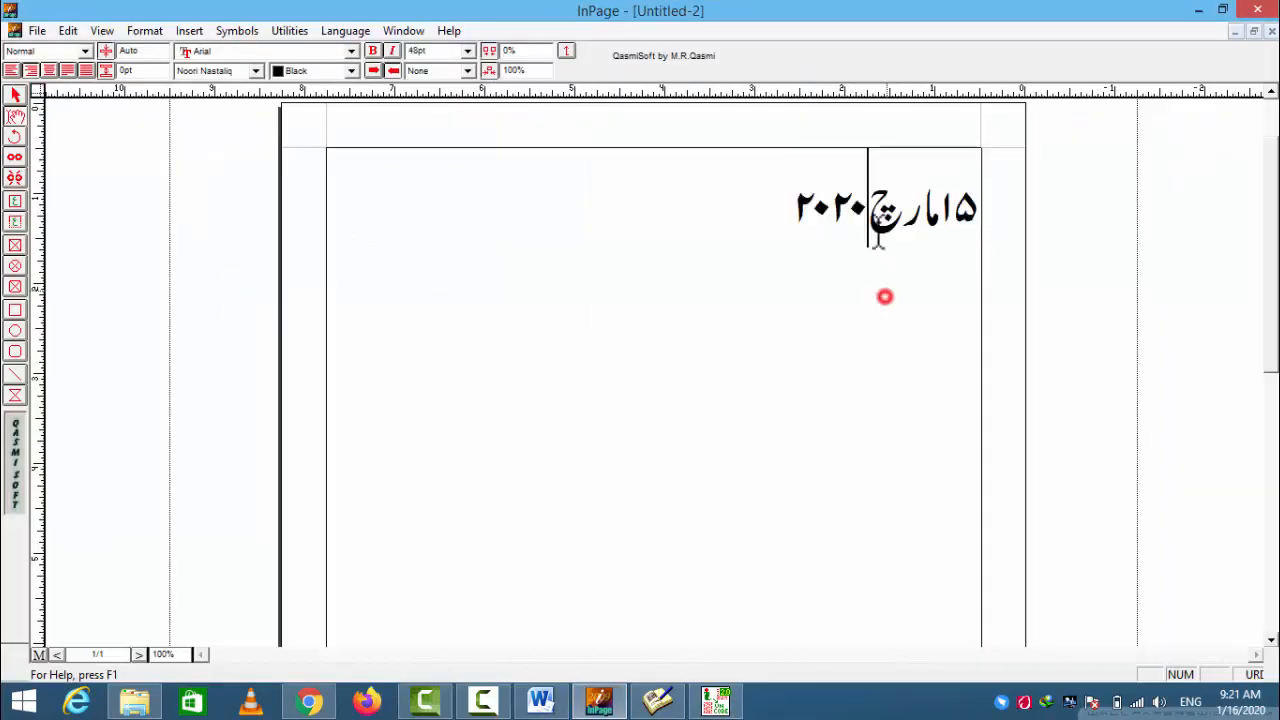
pyautogui.click(880, 220)
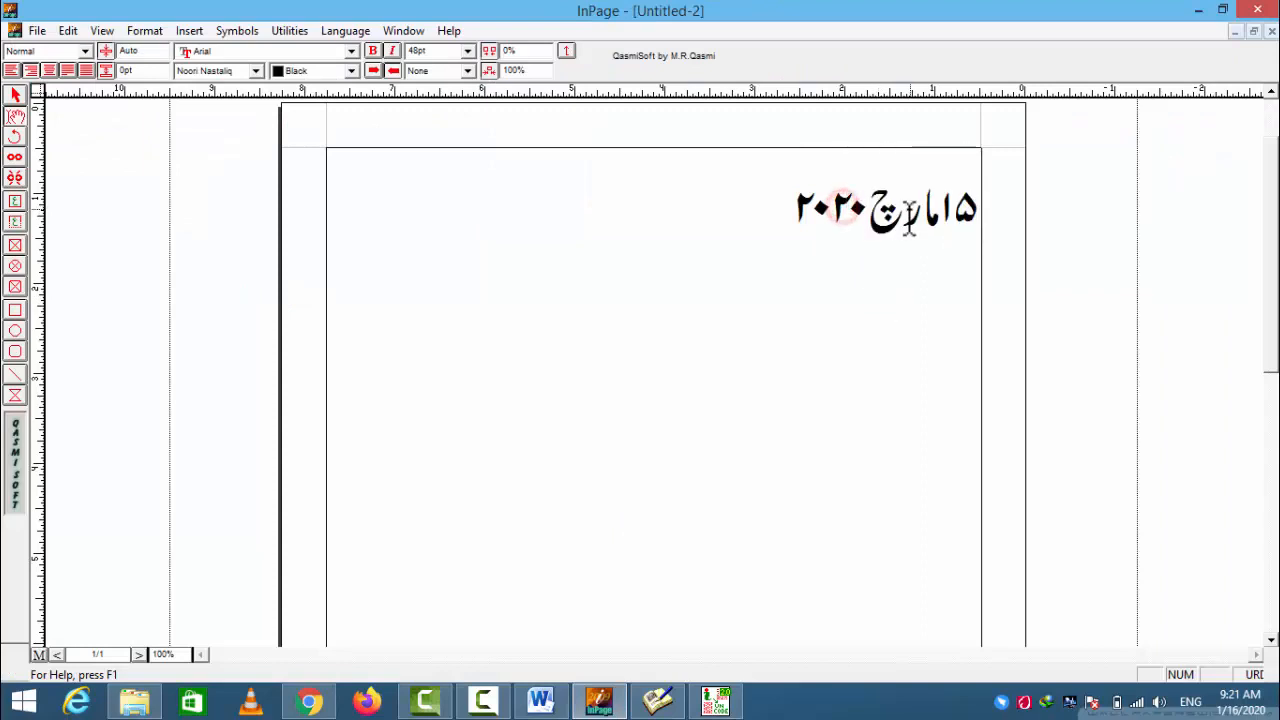
pyautogui.tripleClick(874, 220)
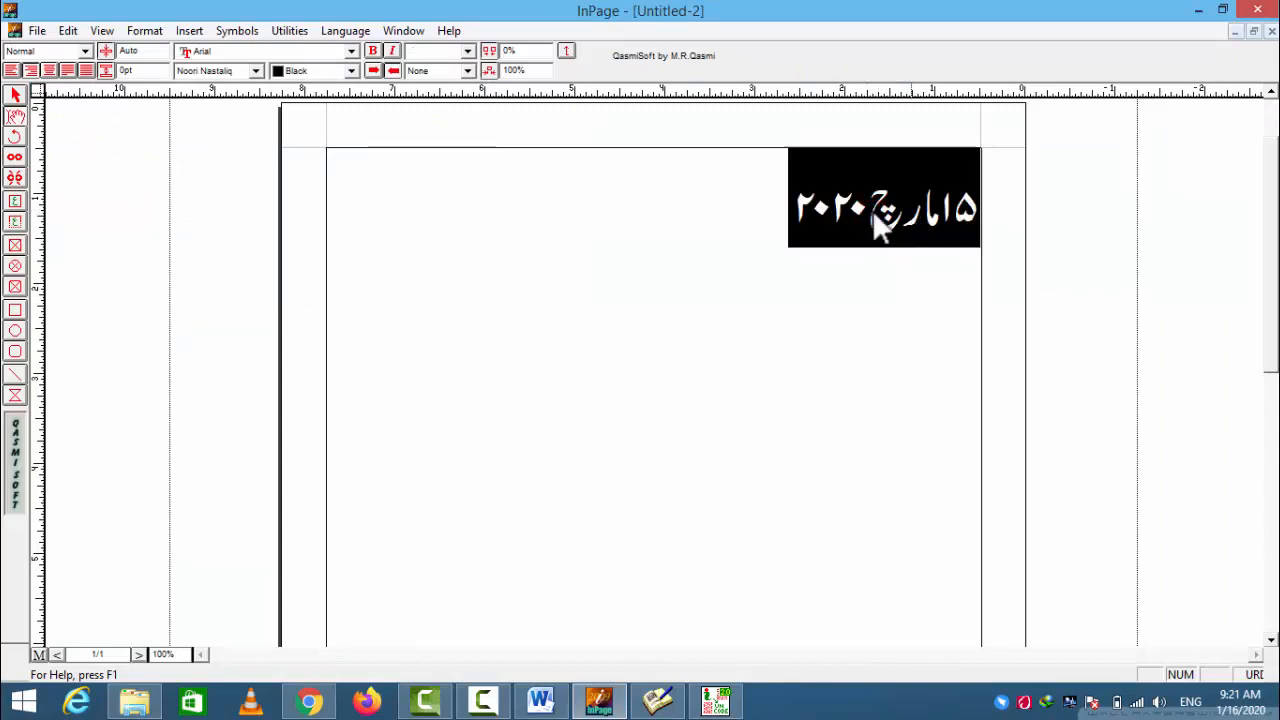
pyautogui.rightClick(885, 209)
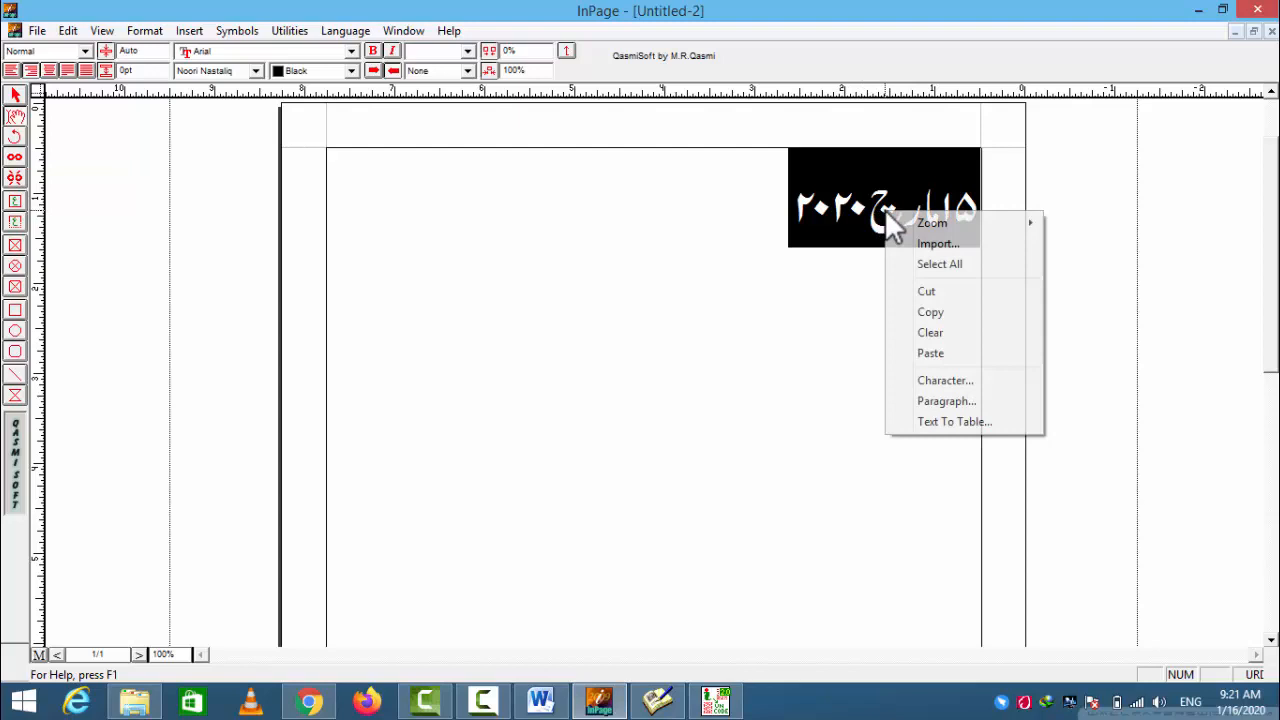
pyautogui.click(933, 317)
# - Bring the desktop InPage to Unicode converter forward and convert the copied date to Unicode
pyautogui.click(715, 700)
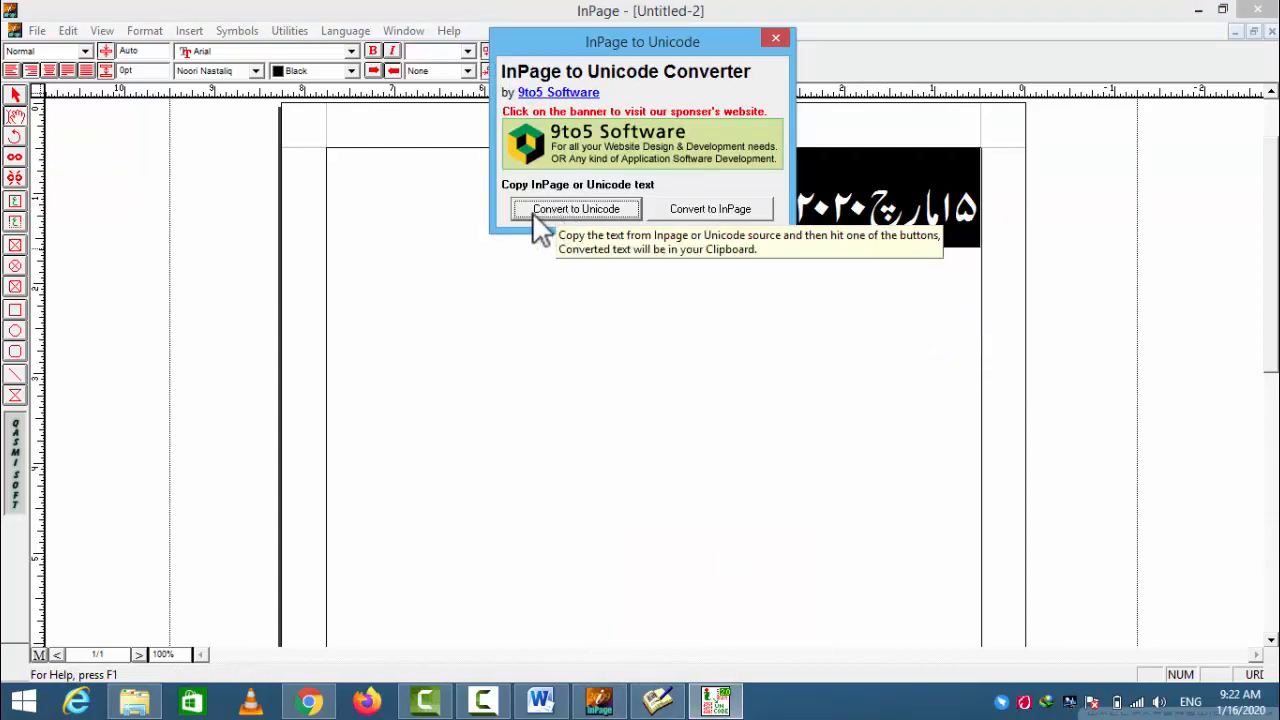
pyautogui.click(579, 209)
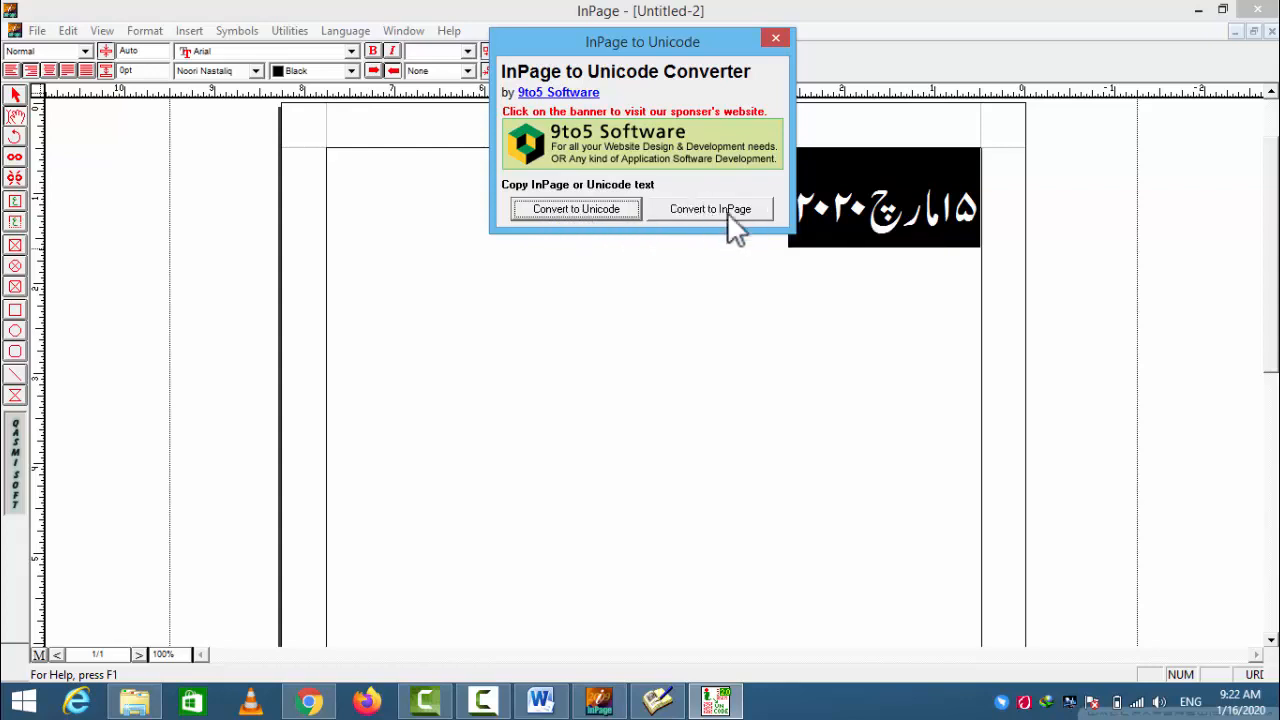
pyautogui.click(561, 210)
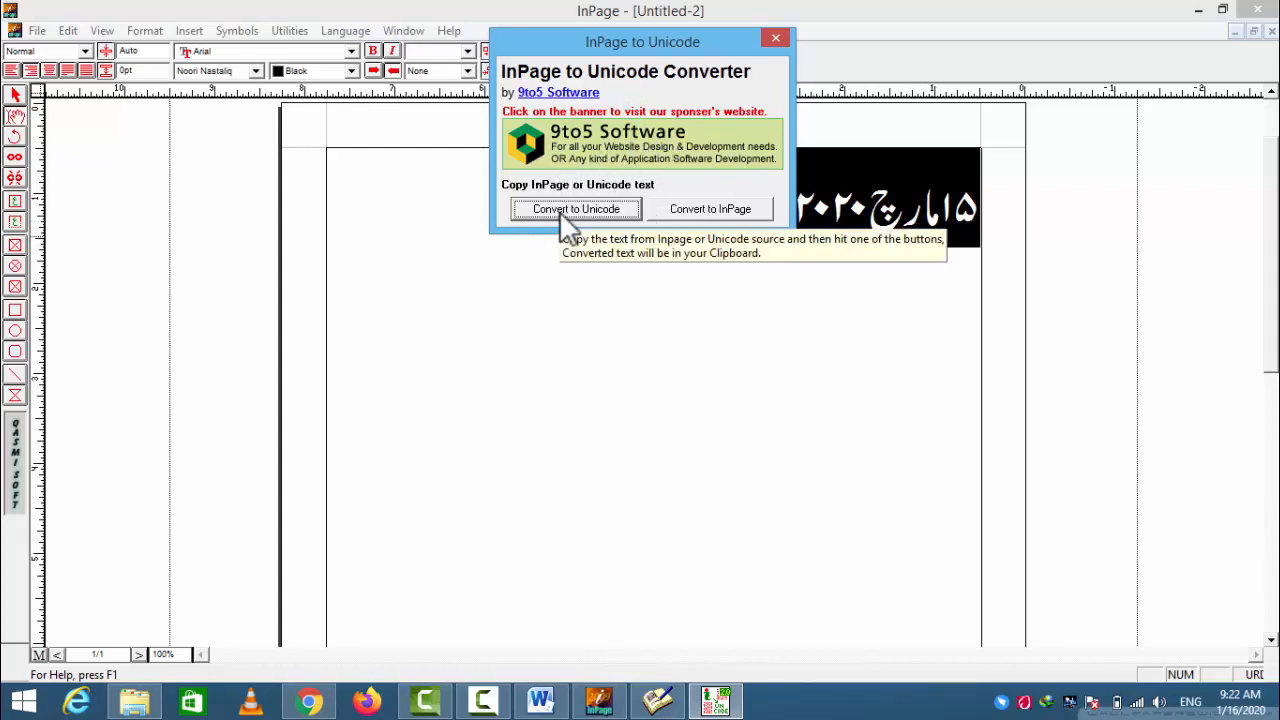
# - Switch to Word and paste the newly converted date into the blank document as text only
pyautogui.click(541, 701)
pyautogui.rightClick(660, 304)
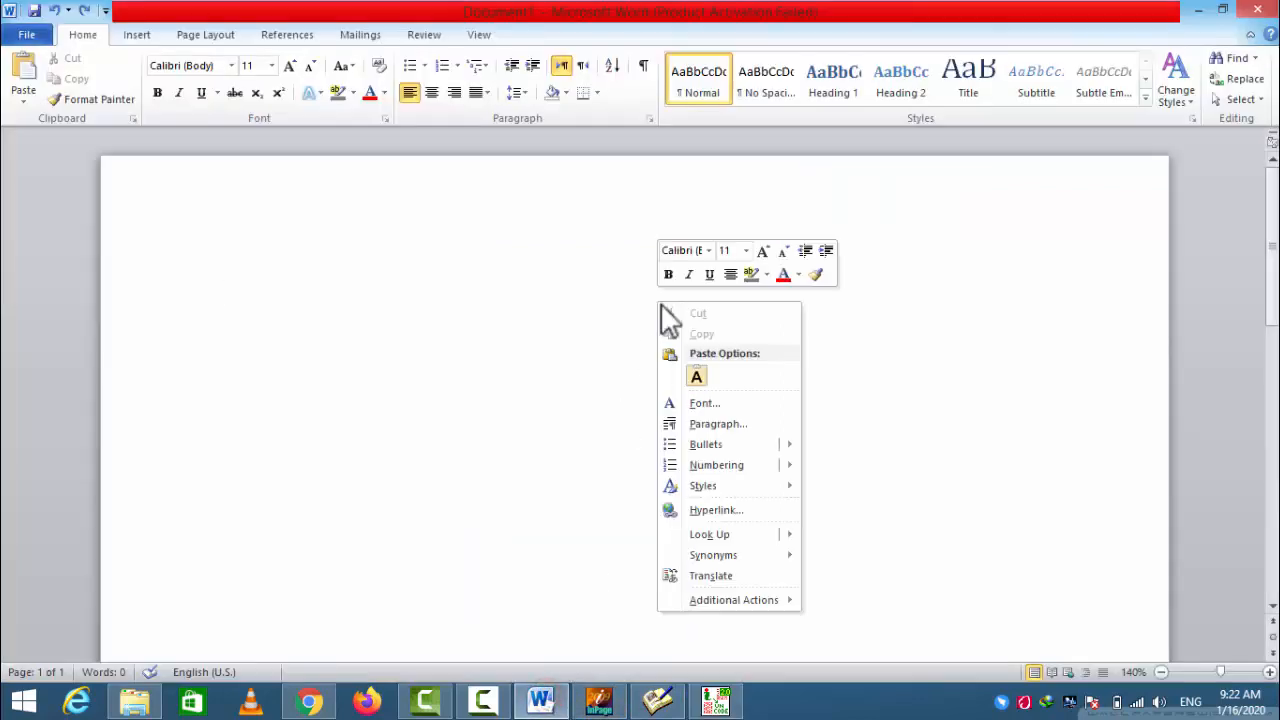
pyautogui.click(696, 373)
# - Select the whole pasted date in Word and enlarge its font size to 26
pyautogui.moveTo(345, 295); pyautogui.dragTo(225, 288)
pyautogui.tripleClick(286, 285)
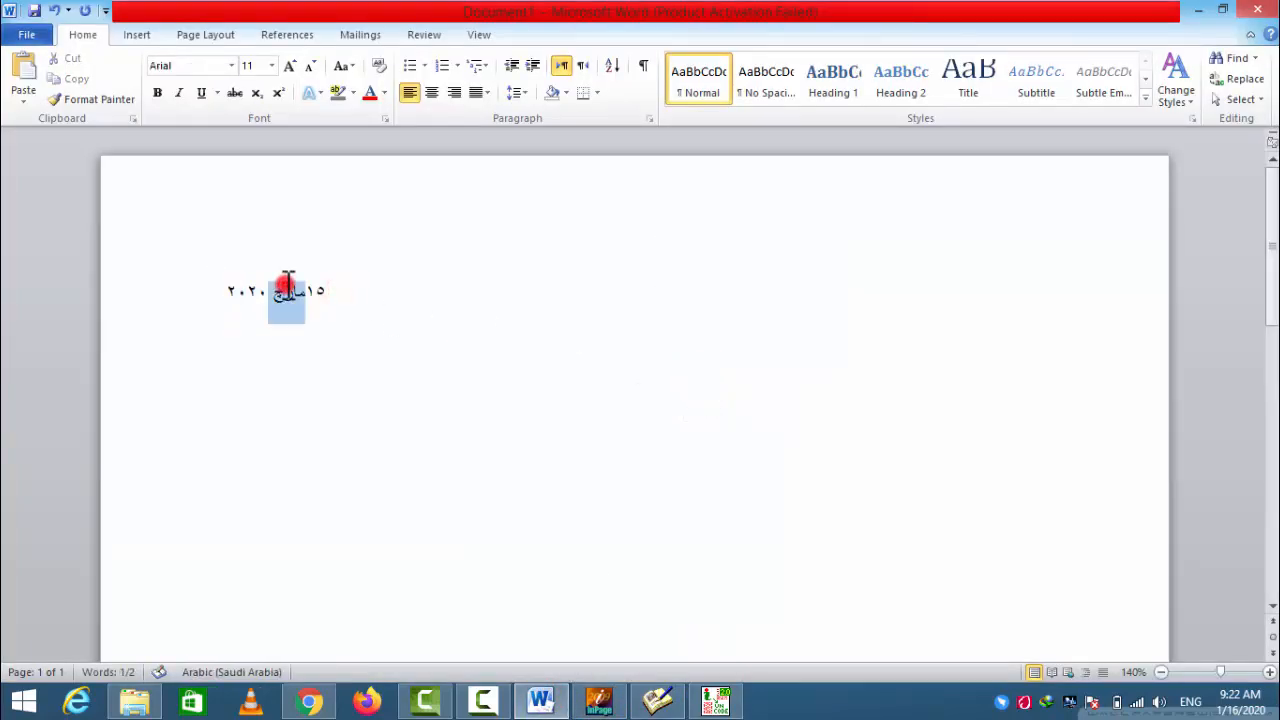
pyautogui.click(289, 65)
pyautogui.click(289, 65)
pyautogui.click(289, 65)
pyautogui.click(289, 65)
pyautogui.click(289, 65)
pyautogui.click(289, 65)
pyautogui.click(289, 65)
pyautogui.click(289, 65)
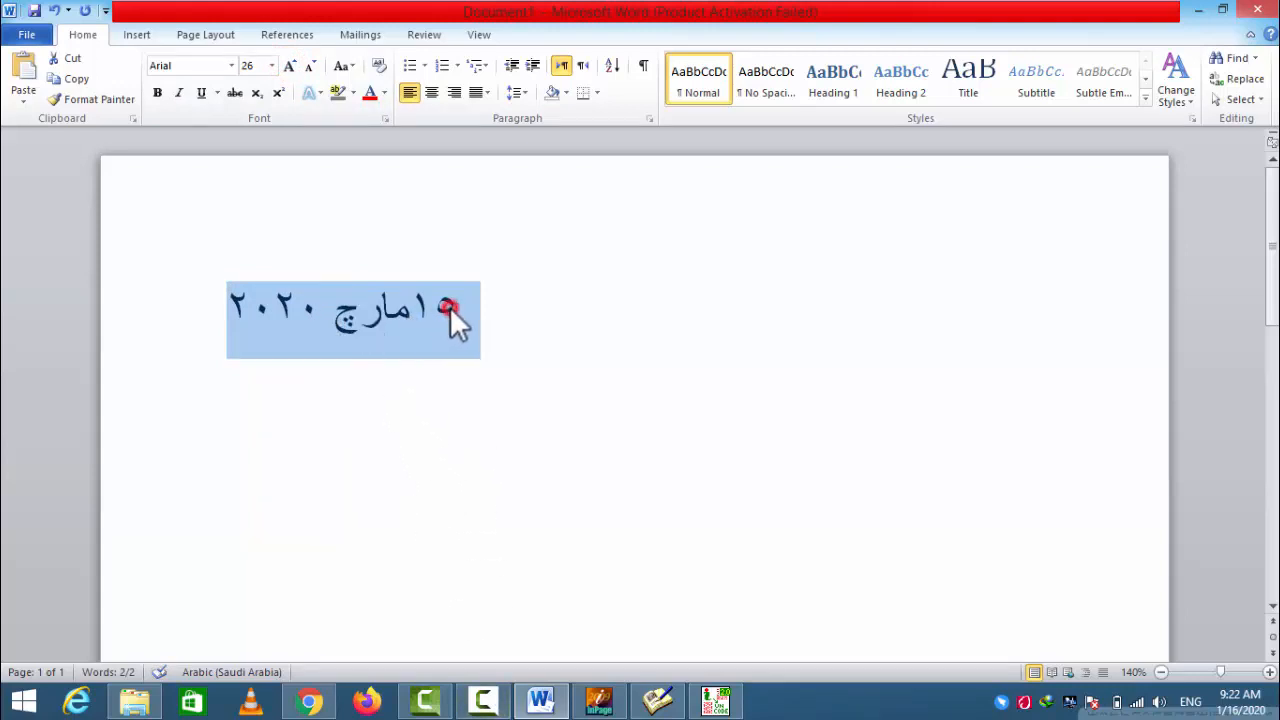
# - Compare the digits of the date in Word with the web converter's output, then bring the desktop converter forward
pyautogui.moveTo(455, 312); pyautogui.dragTo(425, 308)
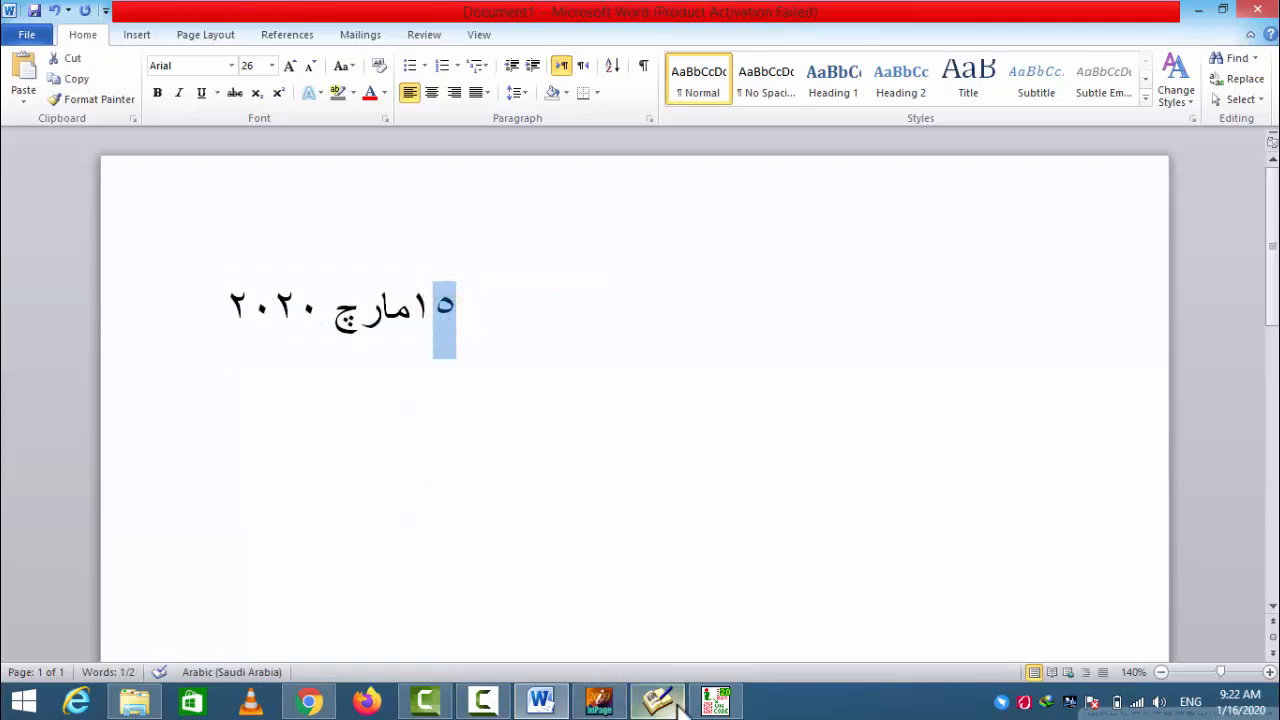
pyautogui.click(310, 700)
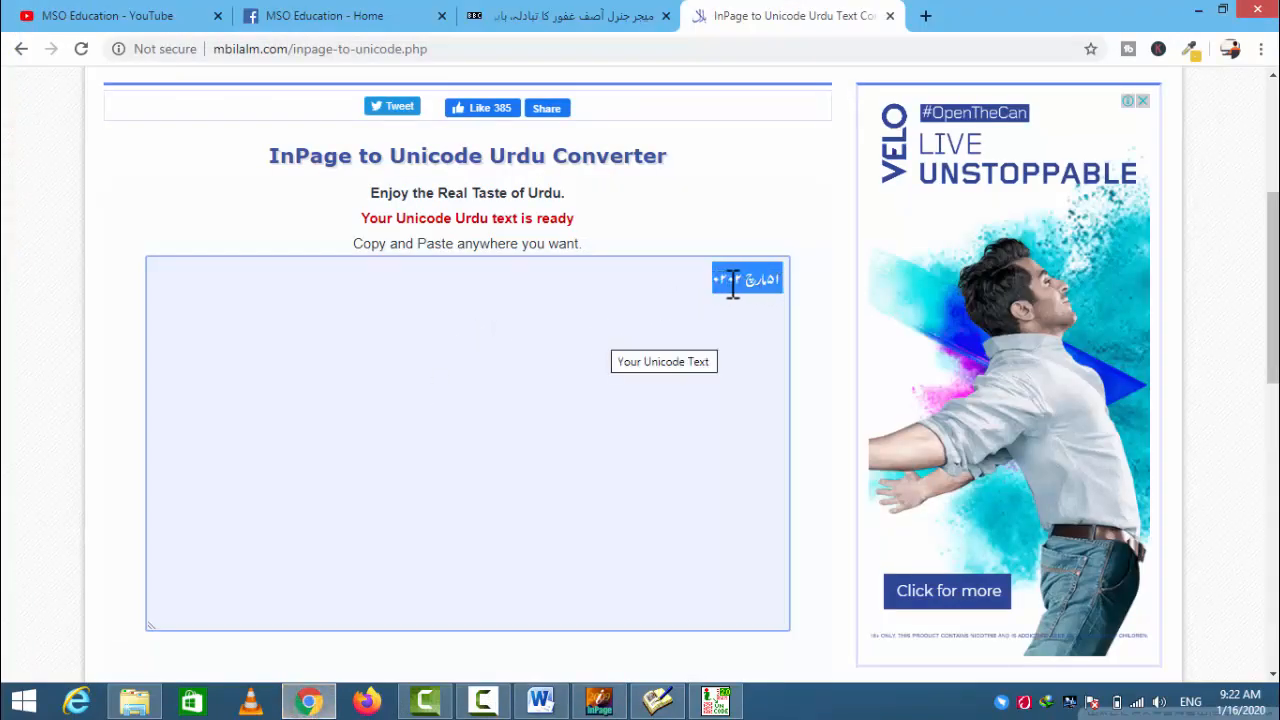
pyautogui.click(716, 700)
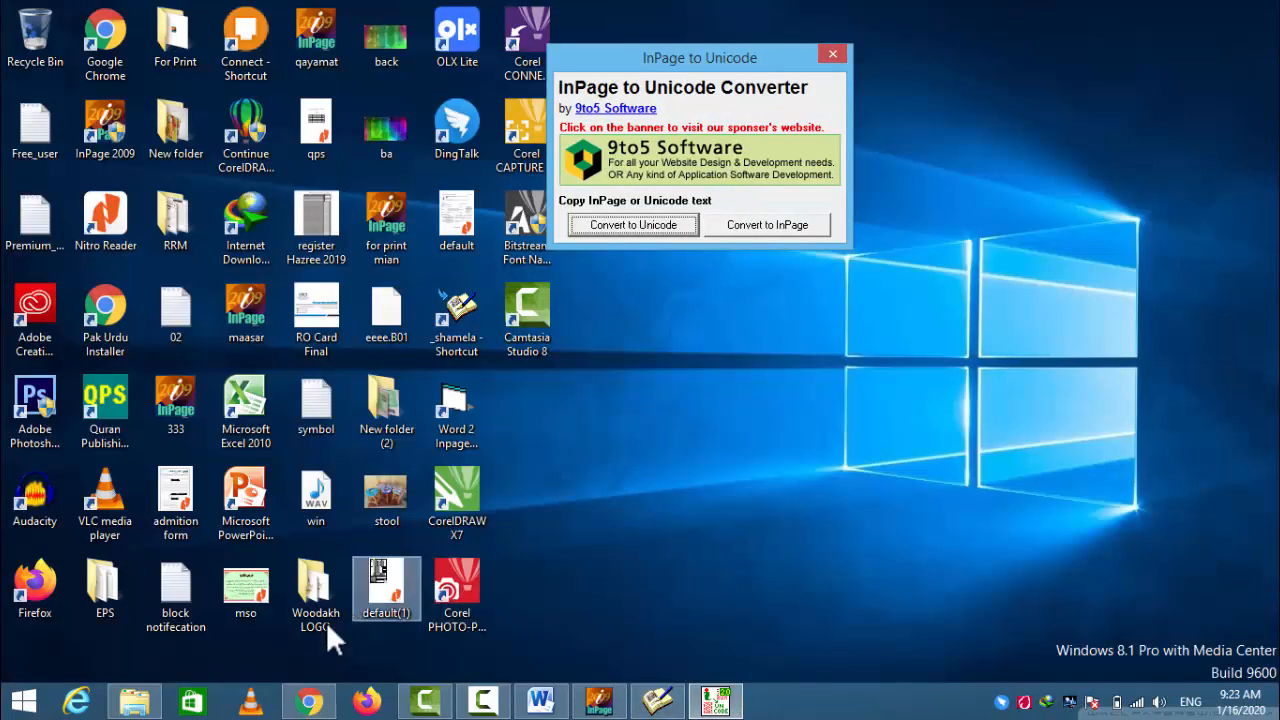
# - Switch to File Explorer and open the Word To Inpage11 folder inside convert\Word 2 Inpage
pyautogui.click(136, 698)
pyautogui.press('BackSpace')
pyautogui.click(239, 267)
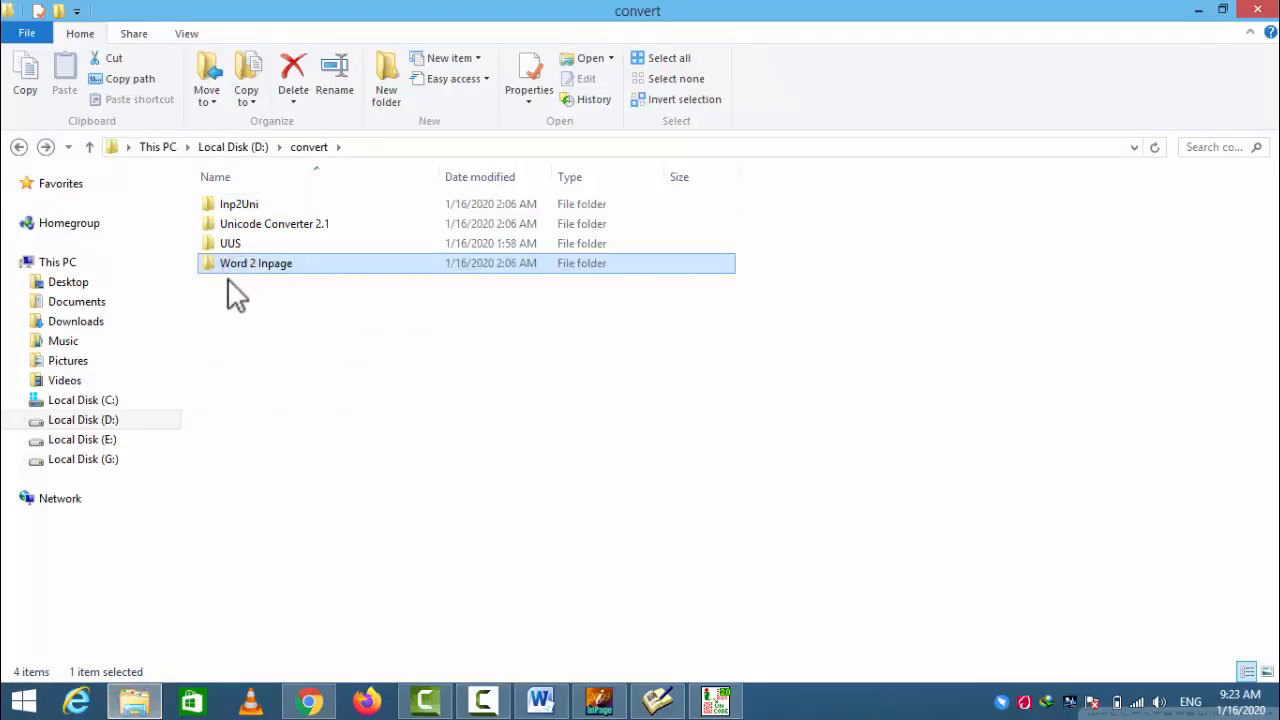
pyautogui.doubleClick(240, 266)
pyautogui.click(232, 226)
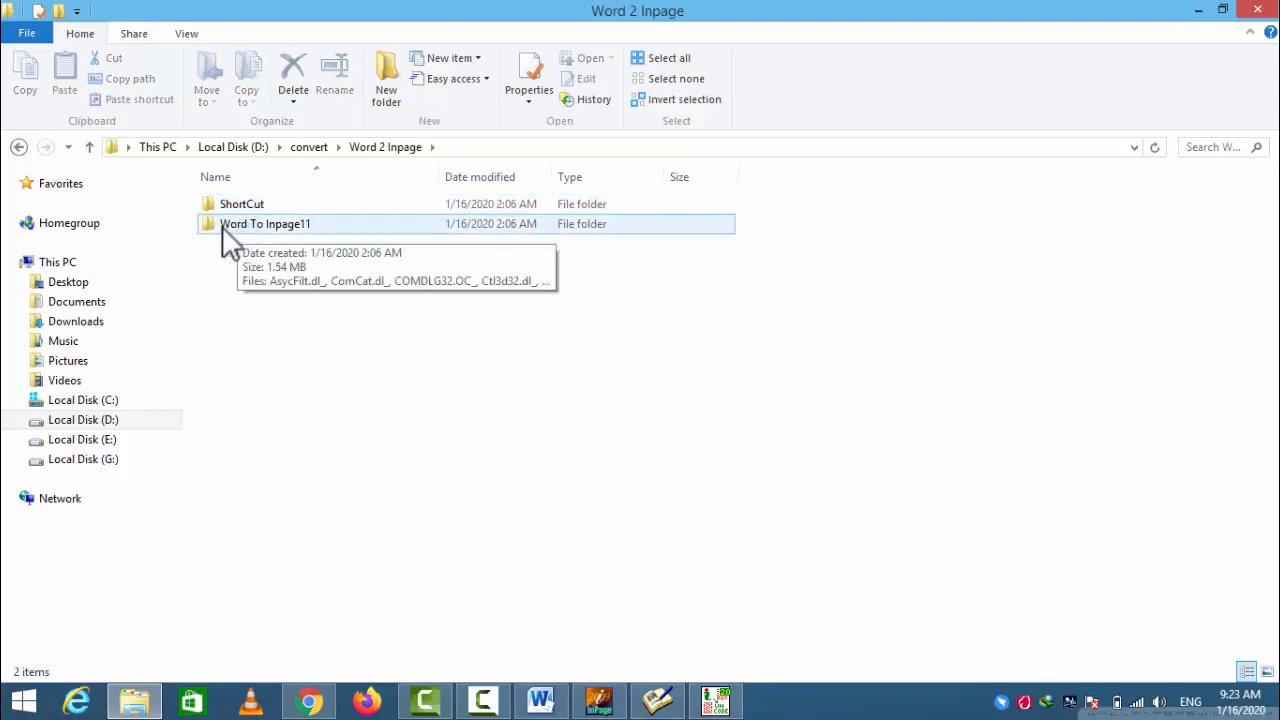
pyautogui.doubleClick(237, 226)
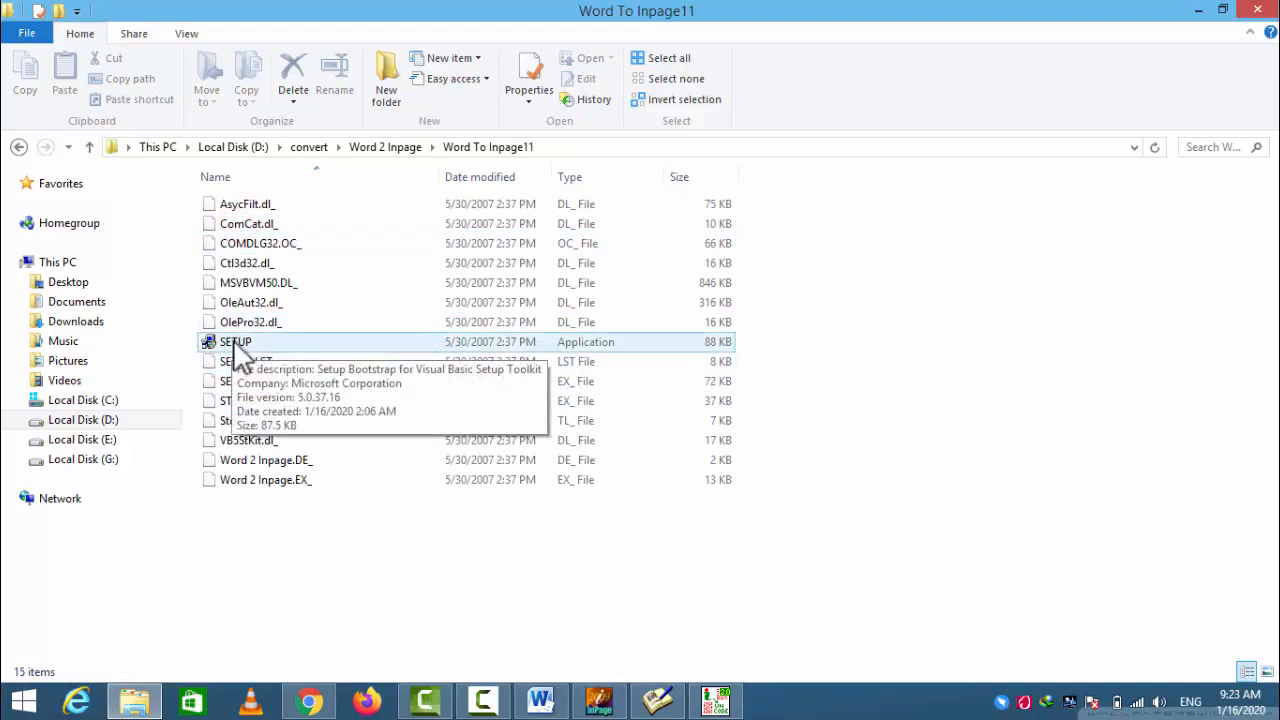
# - Create a desktop shortcut for the Word 2 Inpage application from the ShortCut folder inside Word 2 Inpage
pyautogui.click(19, 147)
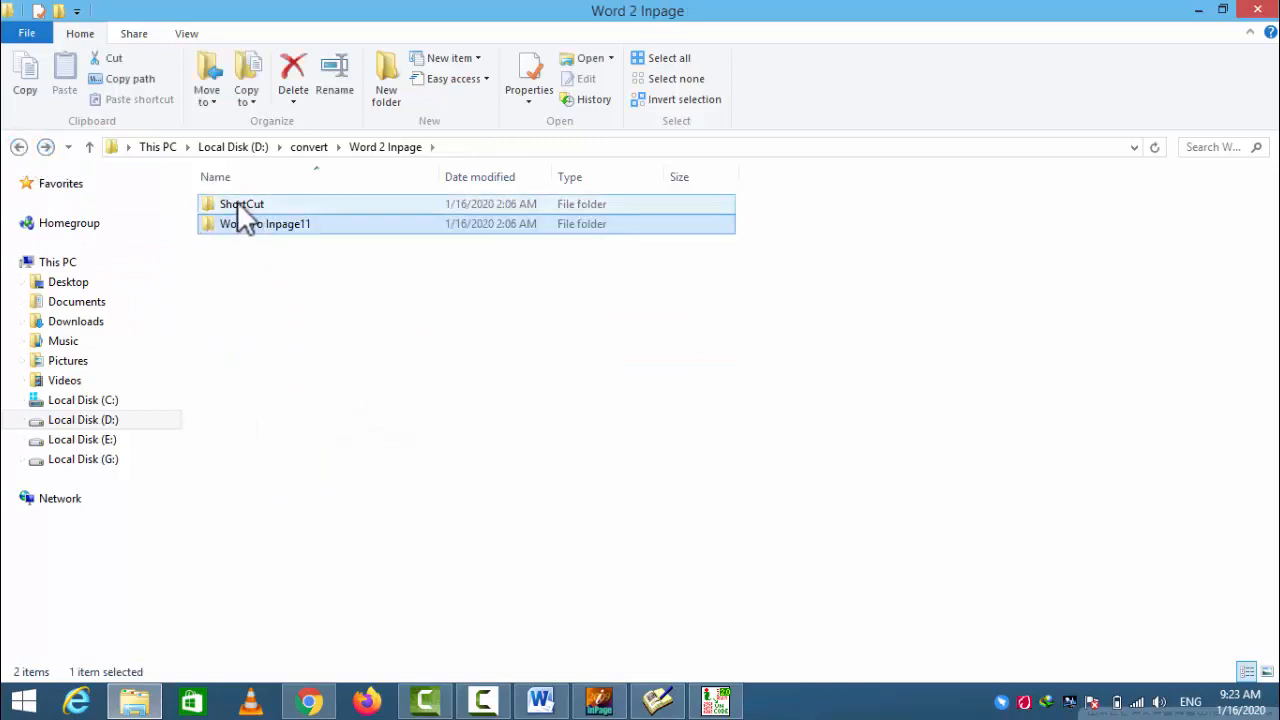
pyautogui.doubleClick(237, 201)
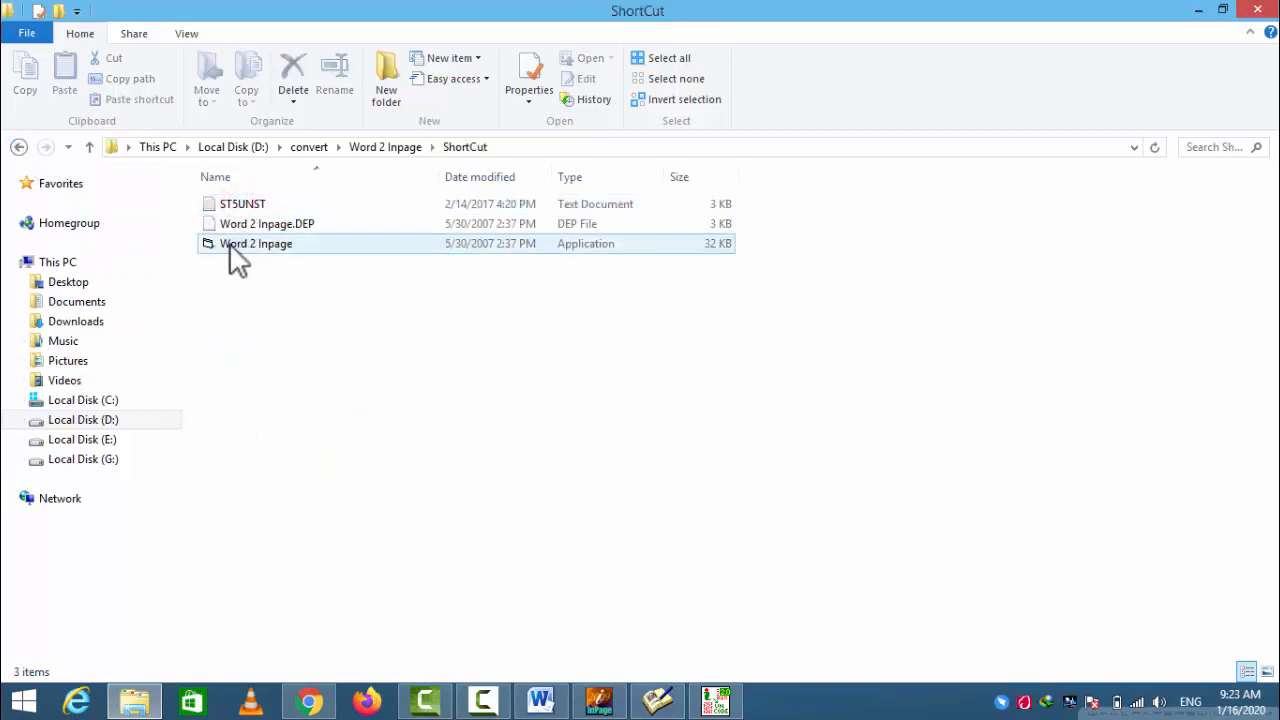
pyautogui.rightClick(230, 245)
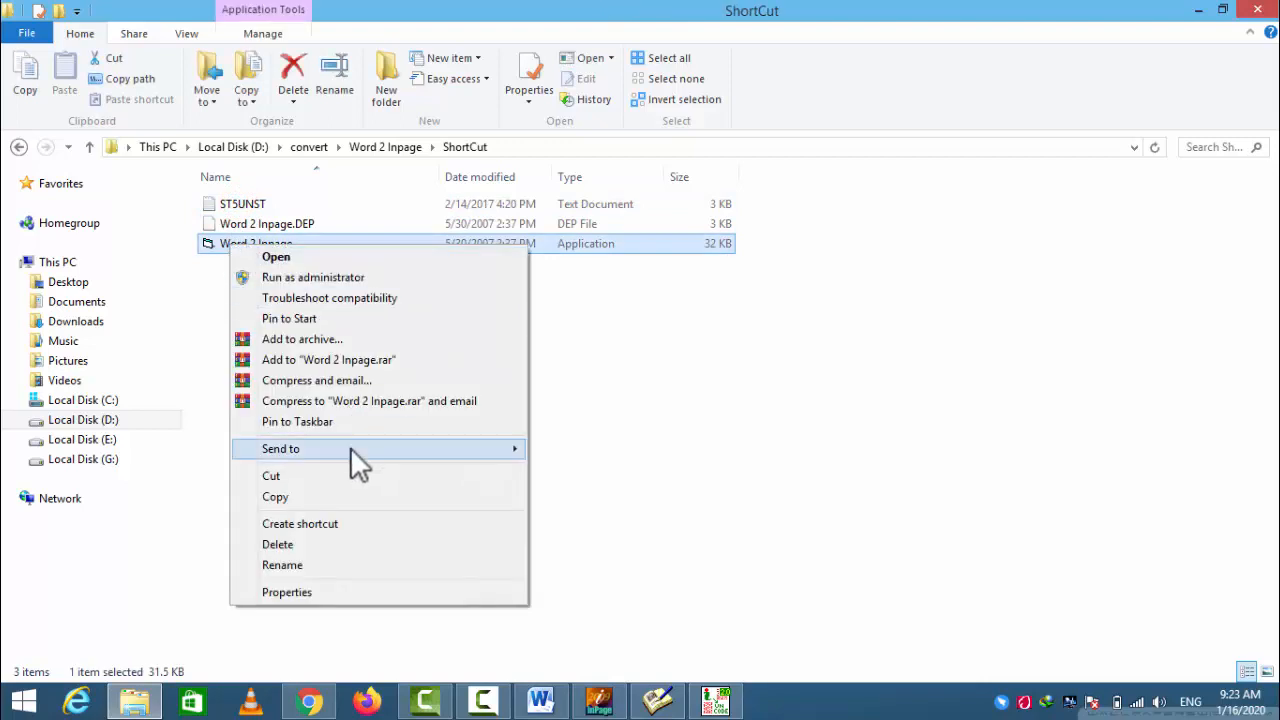
pyautogui.moveTo(350, 449)
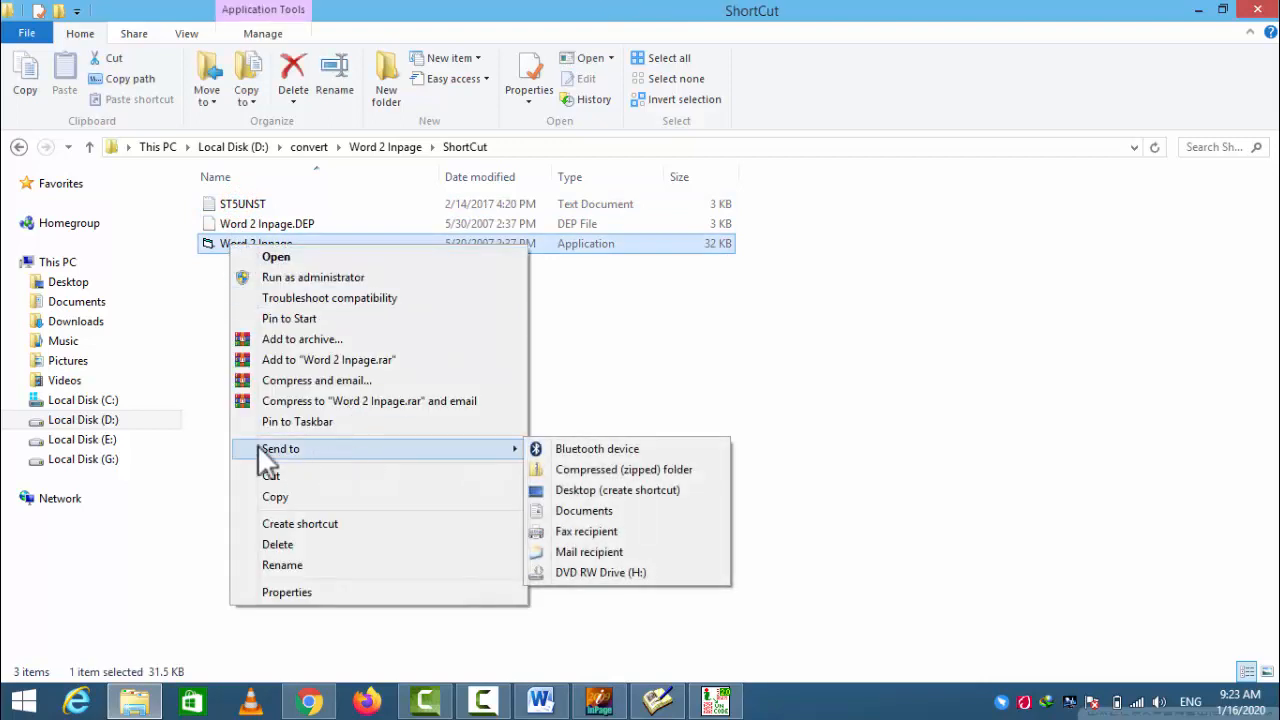
pyautogui.click(580, 489)
# - Minimize File Explorer, close the InPage to Unicode converter, and find the Word 2 Inpage shortcut on the desktop
pyautogui.click(1198, 10)
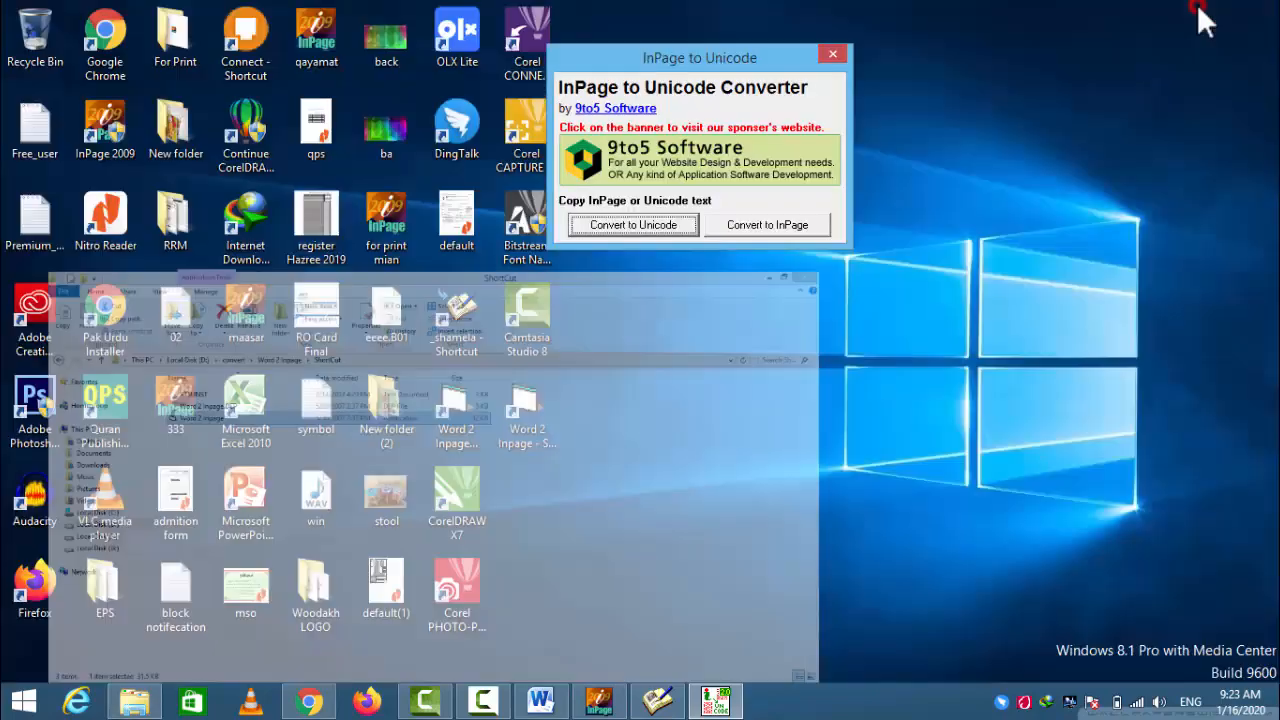
pyautogui.click(834, 53)
pyautogui.moveTo(609, 373); pyautogui.dragTo(453, 409)
pyautogui.click(611, 379)
pyautogui.click(519, 407)
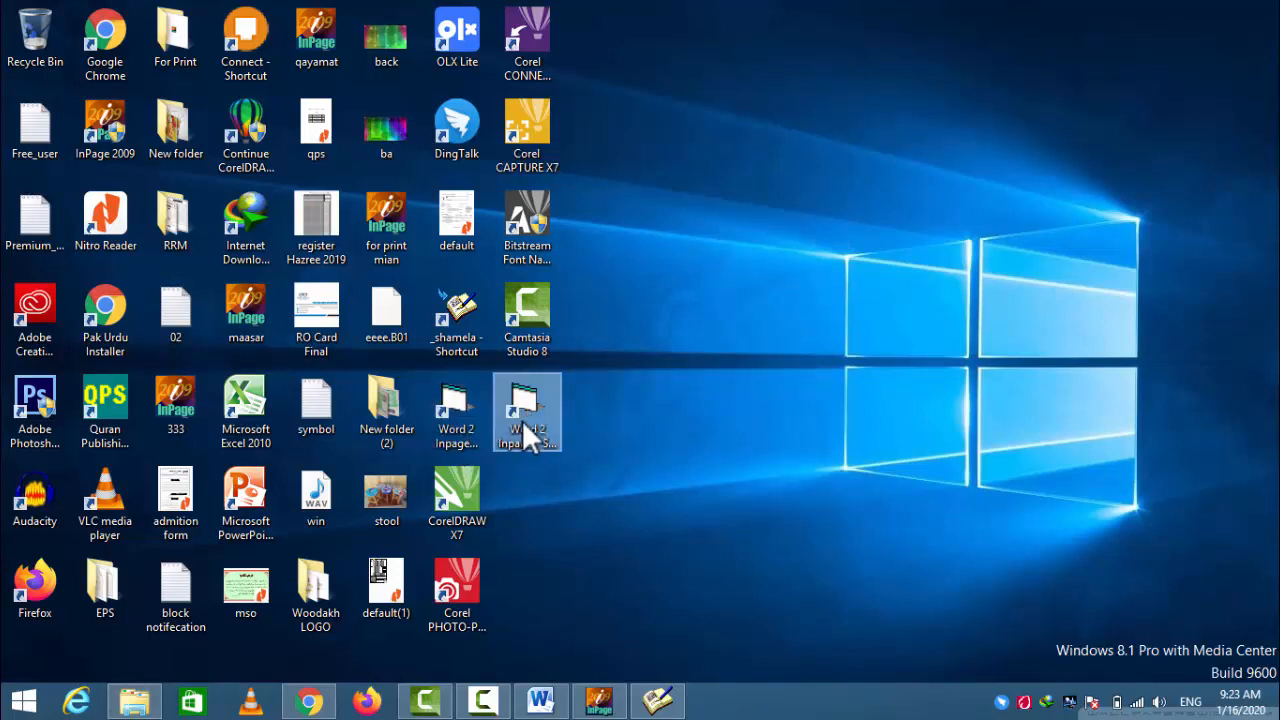
pyautogui.click(808, 162)
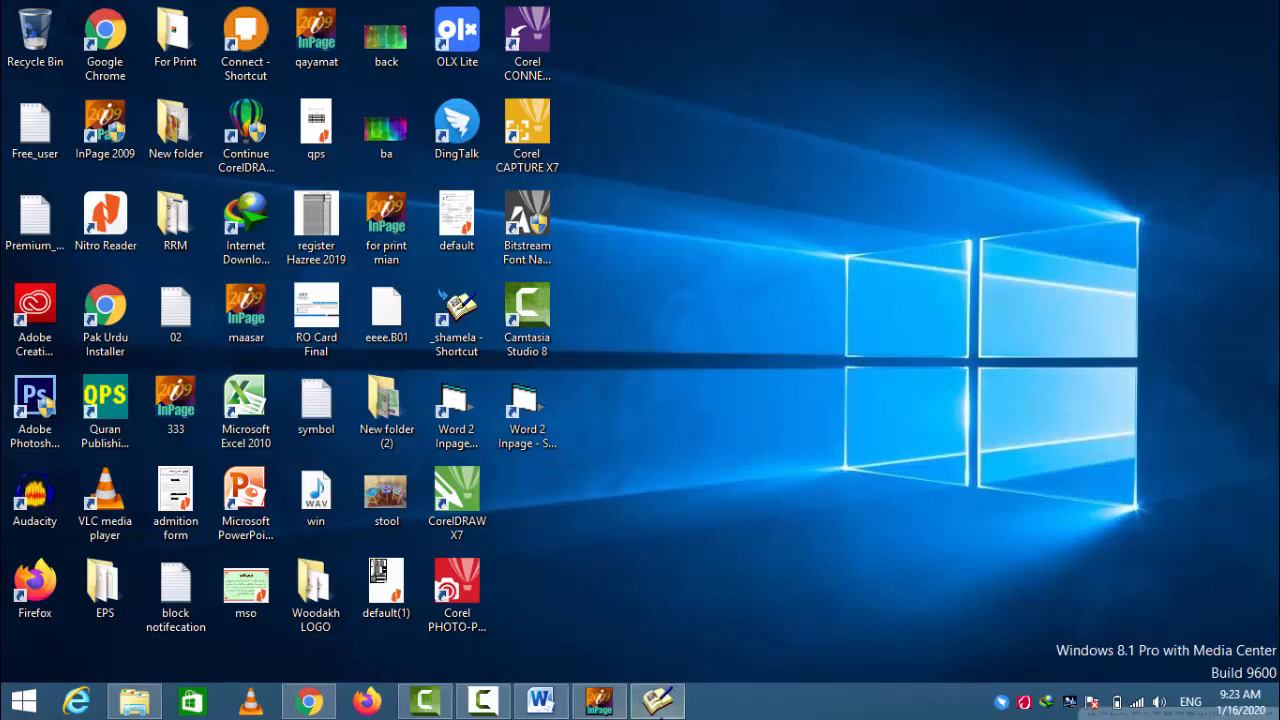
# - Switch to the Shamela library and copy the Arabic passage from "بذلك الله تعالى" through "أمامك" in the fourth line
pyautogui.click(657, 700)
pyautogui.moveTo(673, 291); pyautogui.dragTo(68, 305)
pyautogui.rightClick(330, 293)
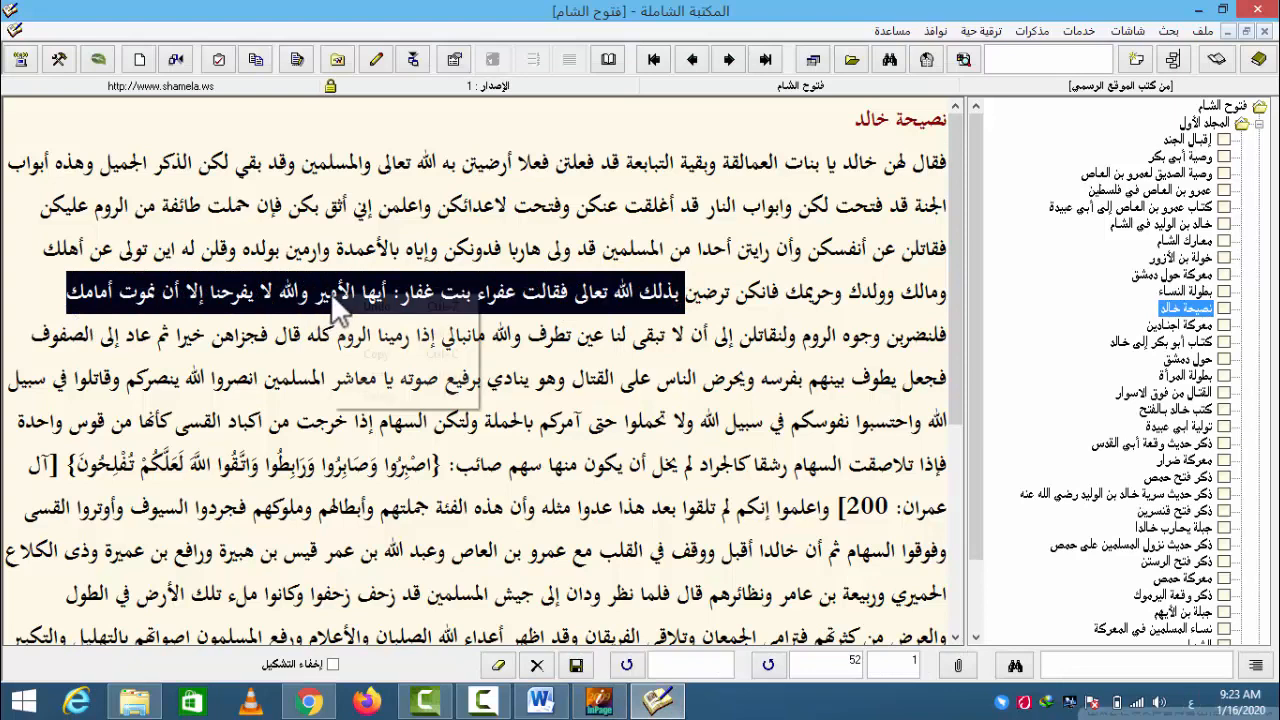
pyautogui.click(360, 345)
# - Replace the date in the InPage document with the copied Arabic passage and undo the paste
pyautogui.click(598, 700)
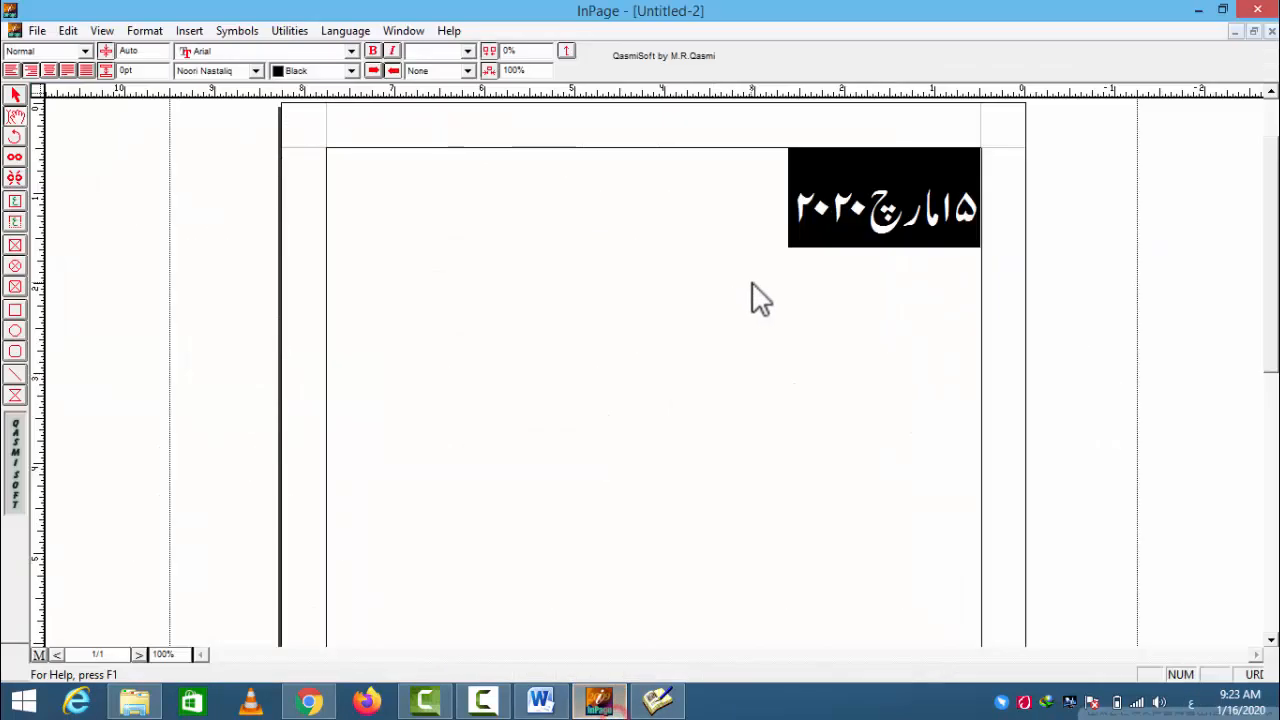
pyautogui.press('Delete')
pyautogui.rightClick(797, 240)
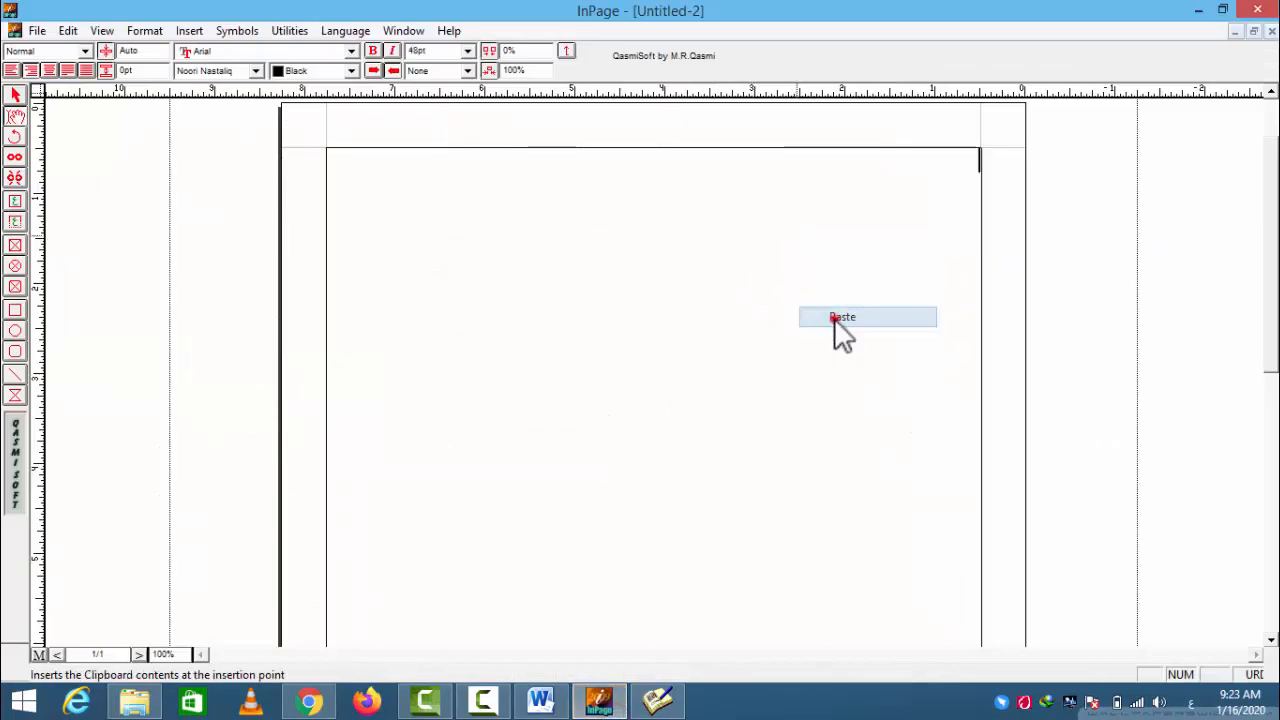
pyautogui.click(836, 318)
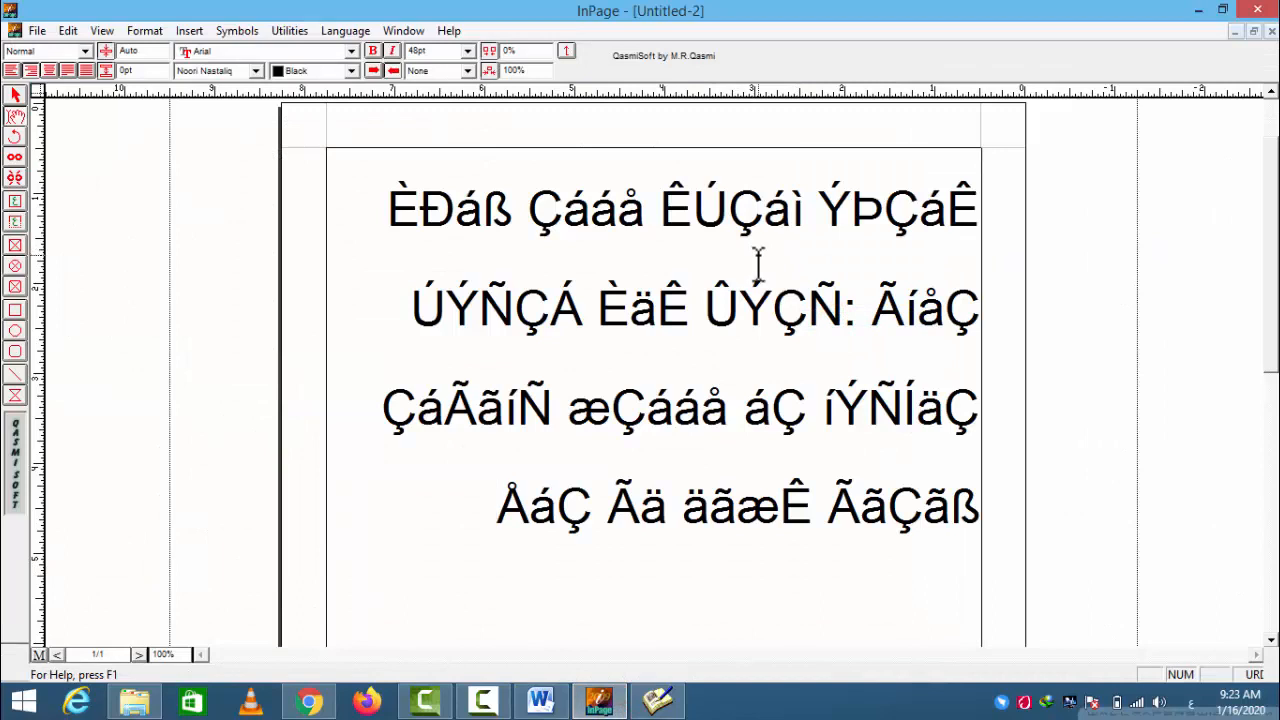
pyautogui.hotkey('ctrl', 'z')
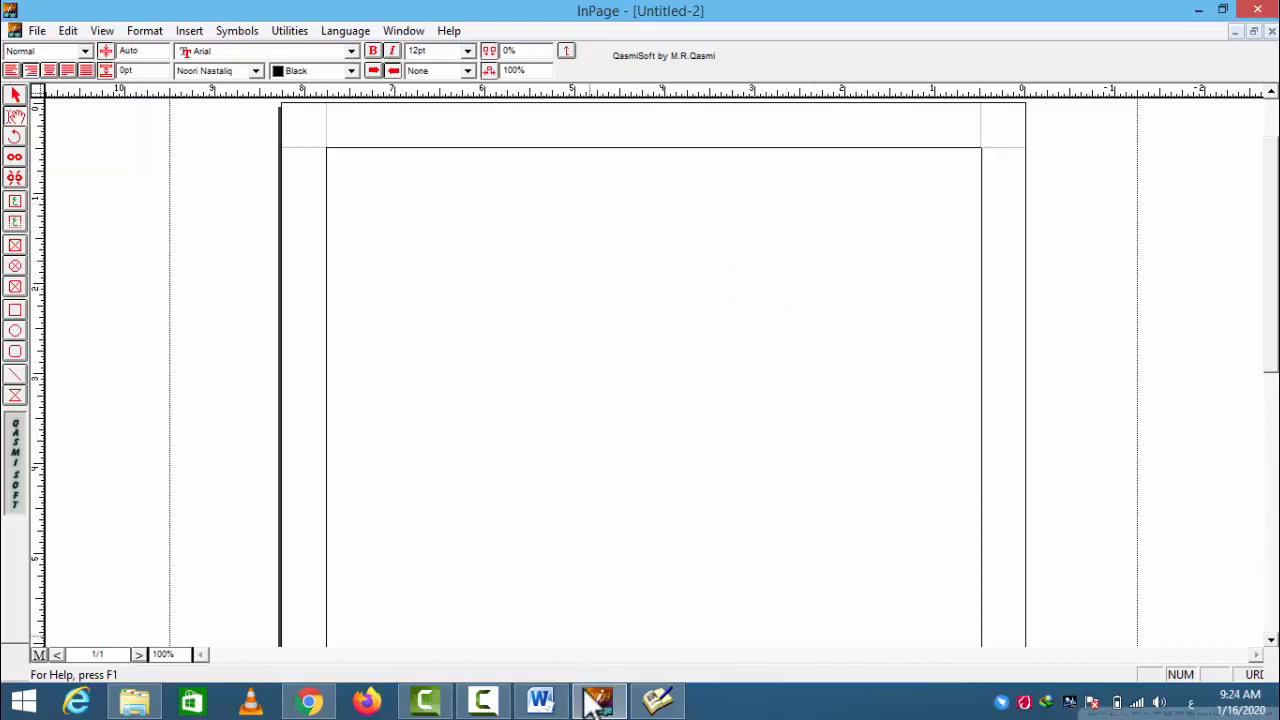
# - Copy the highlighted passage in Shamela again and minimize the Shamela and InPage windows
pyautogui.click(657, 700)
pyautogui.rightClick(631, 293)
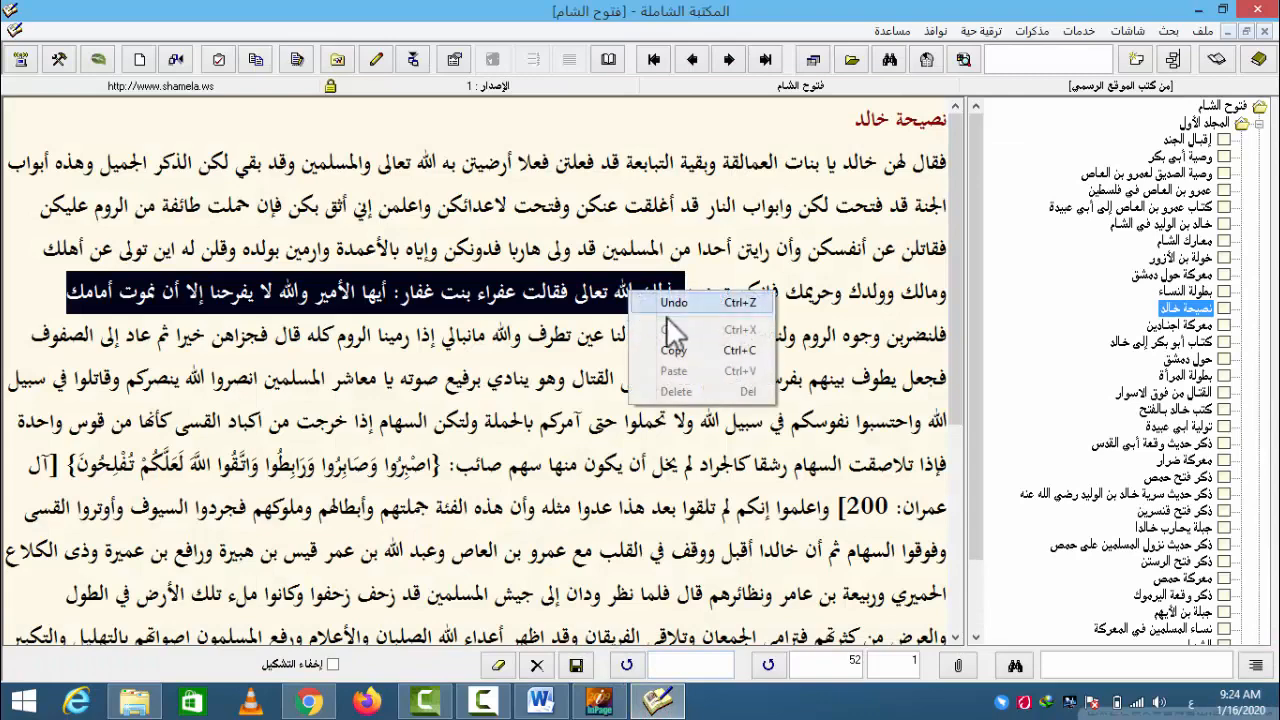
pyautogui.click(662, 350)
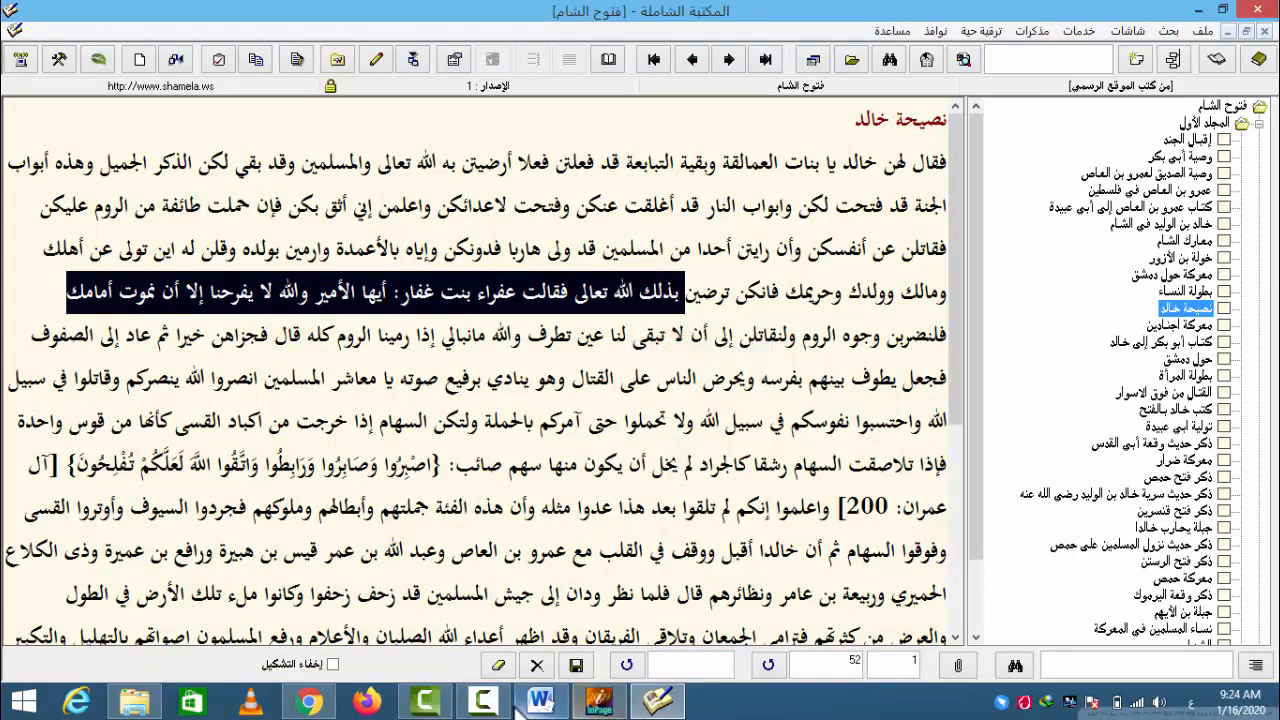
pyautogui.click(1195, 10)
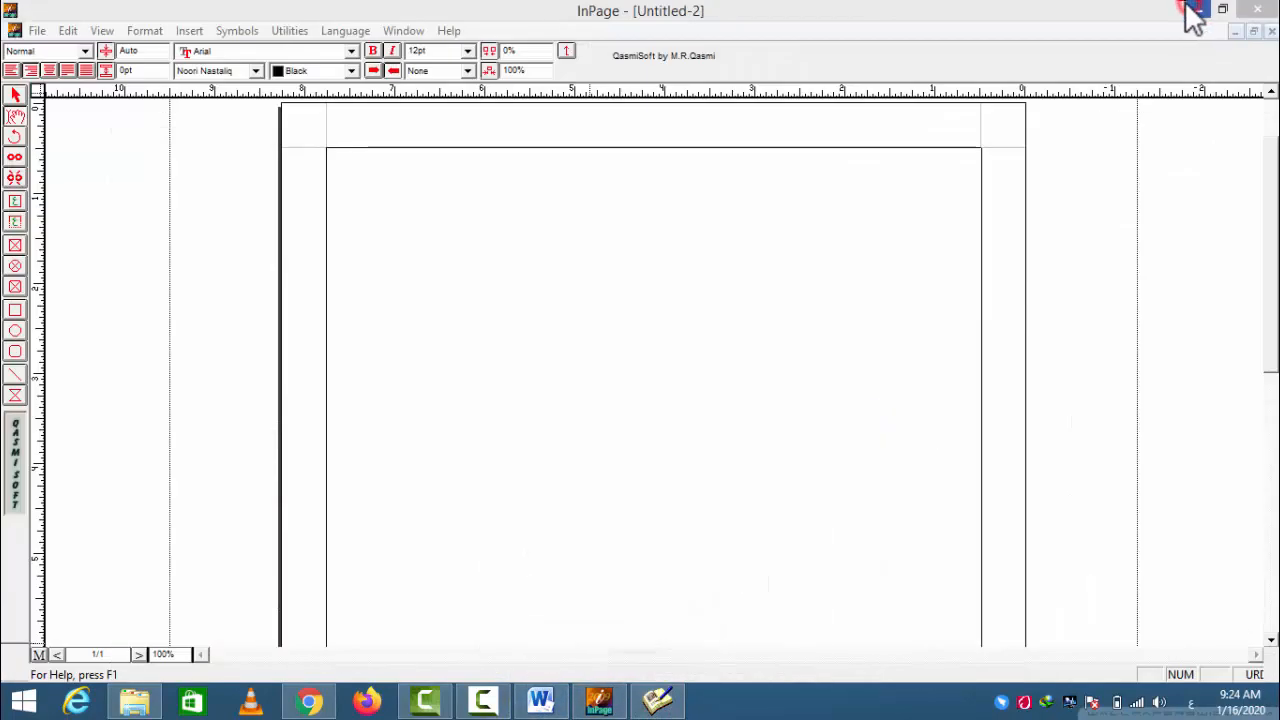
pyautogui.click(1199, 10)
# - Launch Word To Inpage Converter from the desktop shortcut, paste the passage as Word text, and convert it to InPage
pyautogui.doubleClick(533, 422)
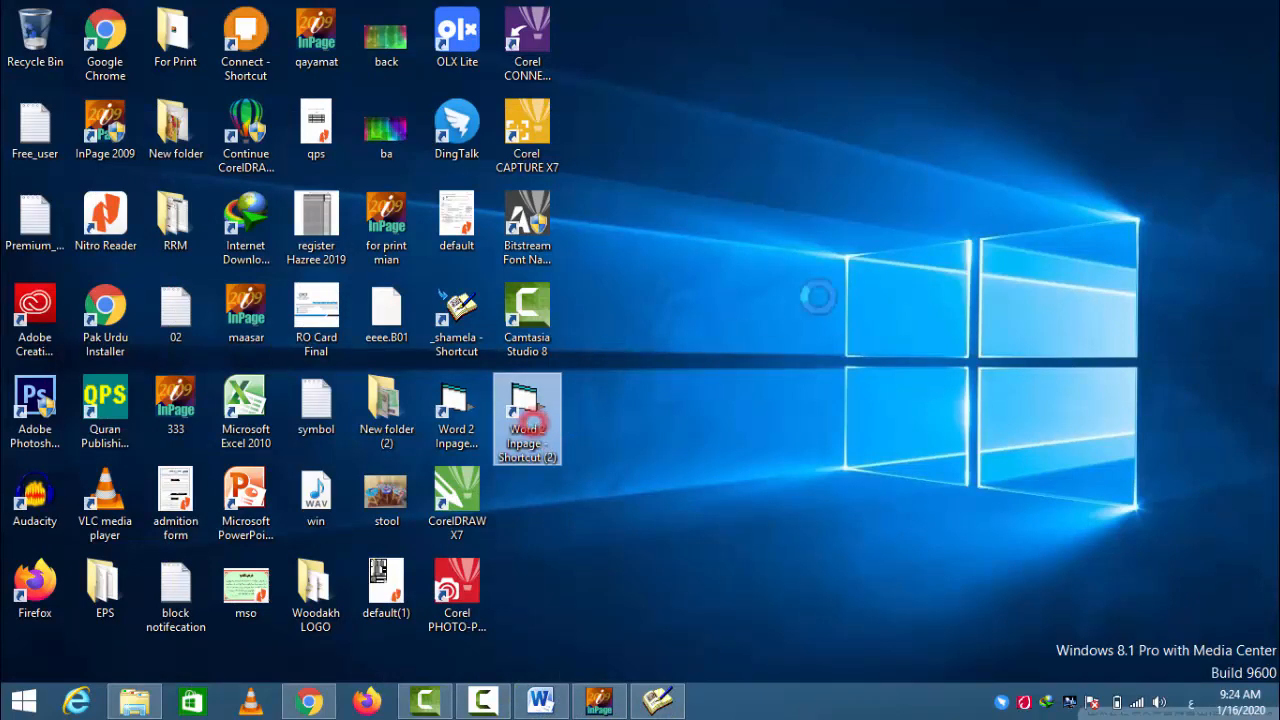
pyautogui.rightClick(818, 208)
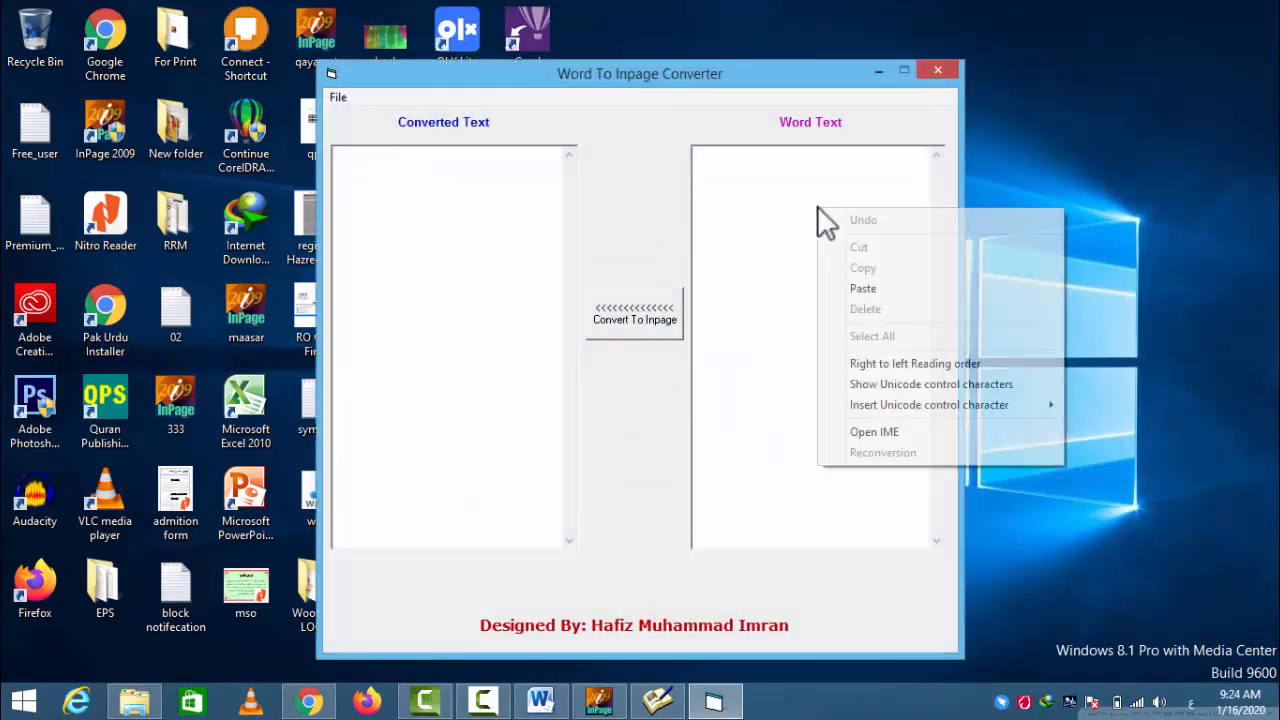
pyautogui.click(866, 289)
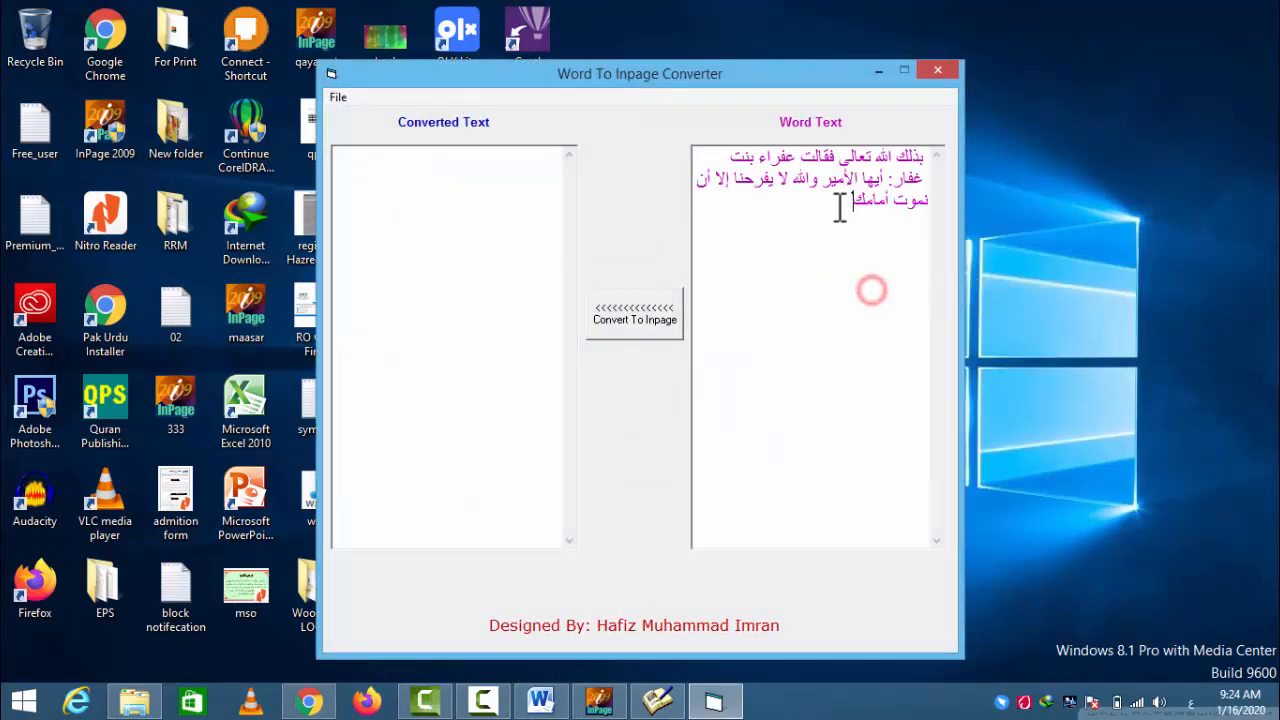
pyautogui.click(639, 328)
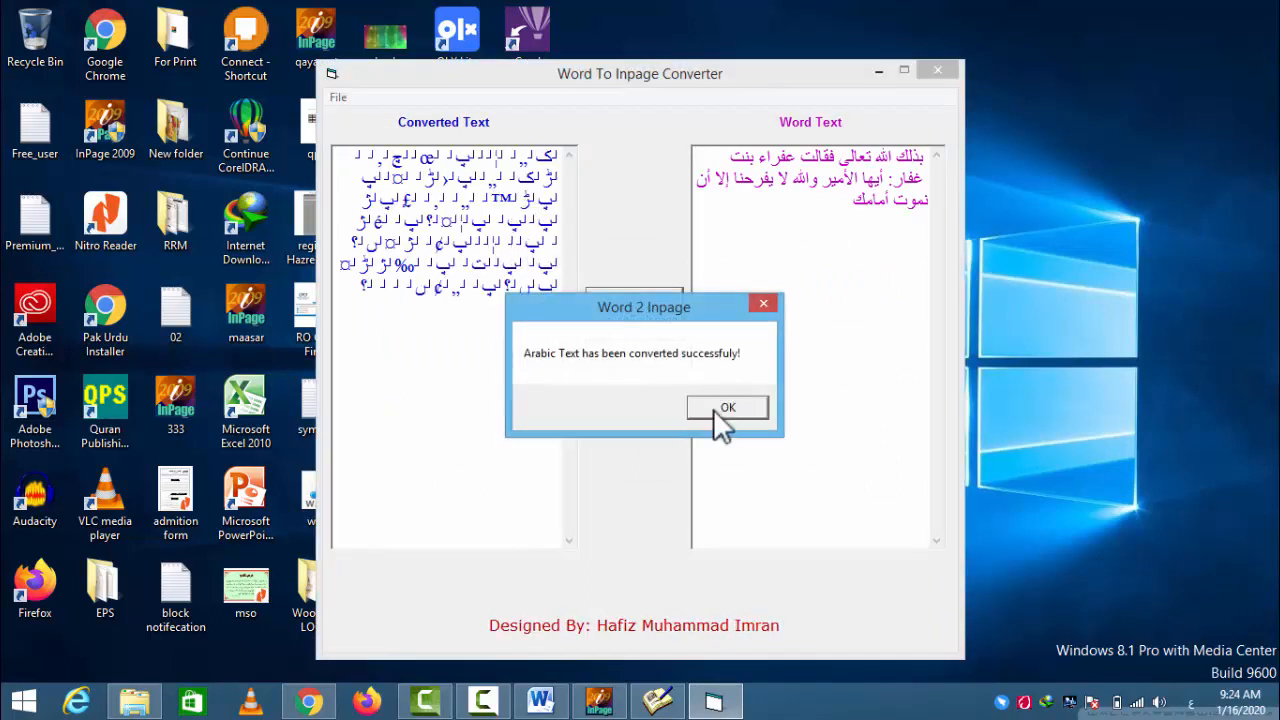
pyautogui.click(727, 407)
# - Copy all of the converted text and paste it into the blank InPage document
pyautogui.doubleClick(497, 155)
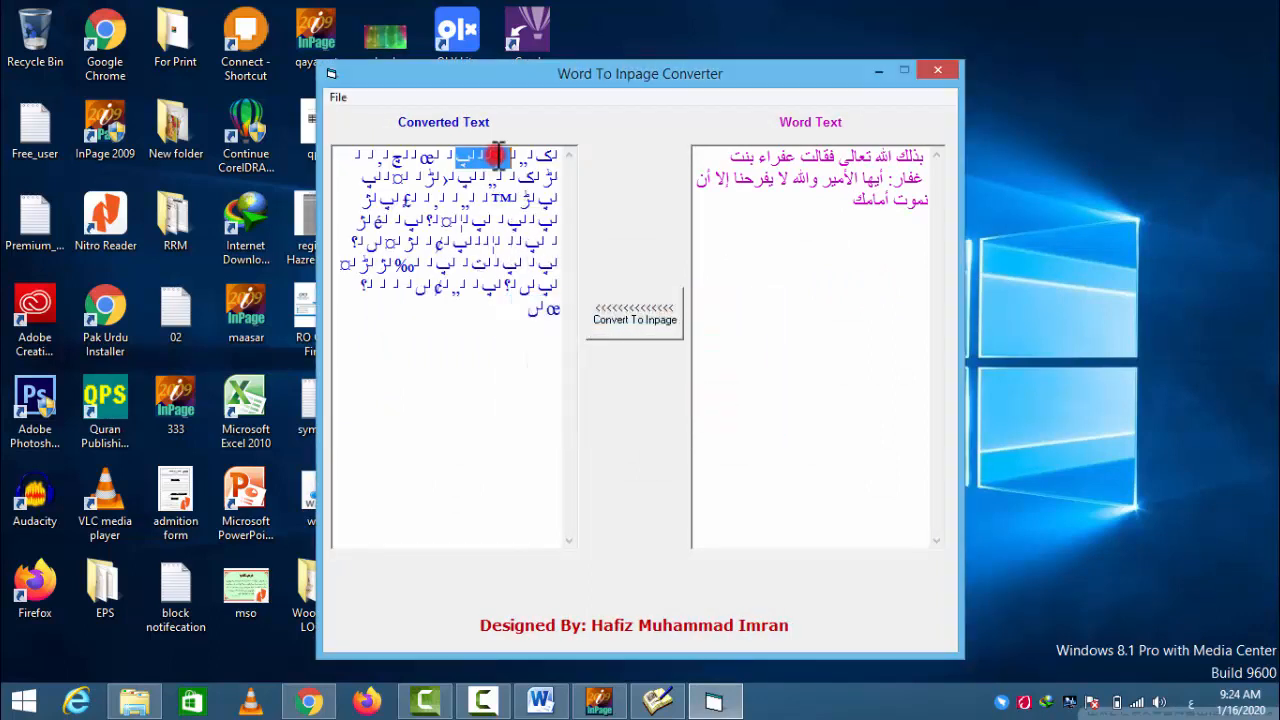
pyautogui.moveTo(511, 314); pyautogui.dragTo(348, 152)
pyautogui.rightClick(420, 172)
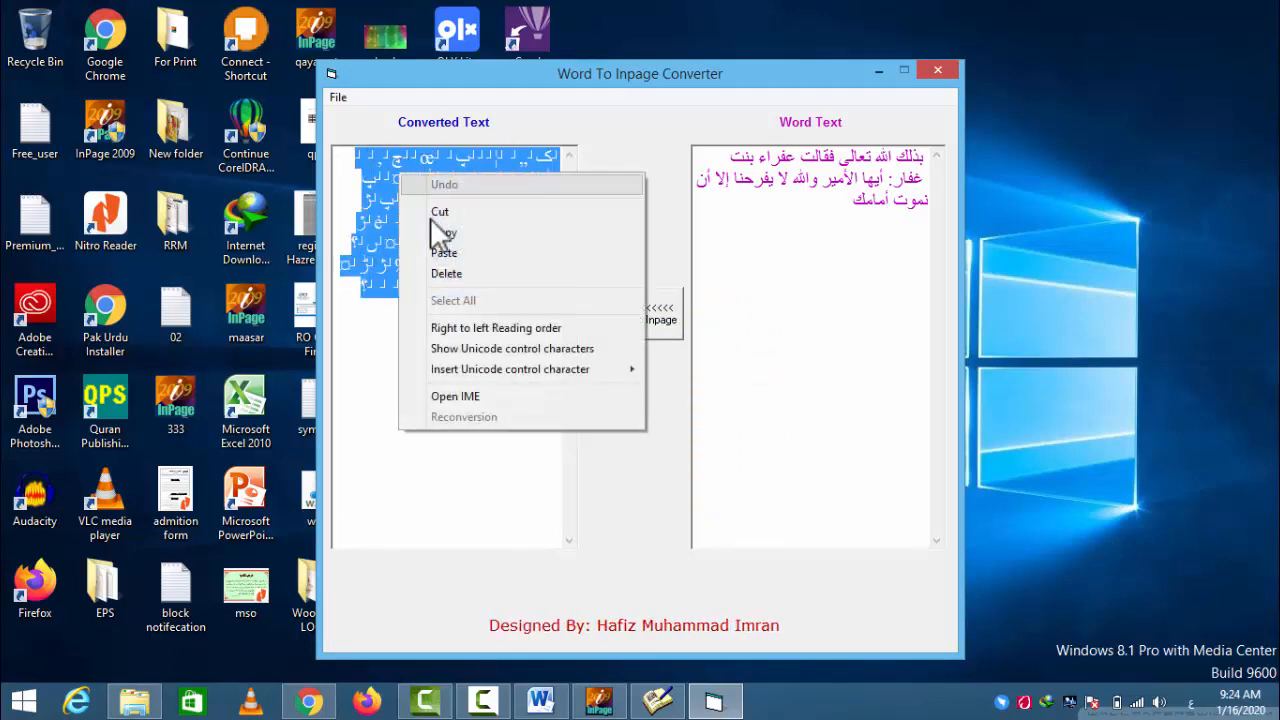
pyautogui.click(437, 236)
pyautogui.click(599, 702)
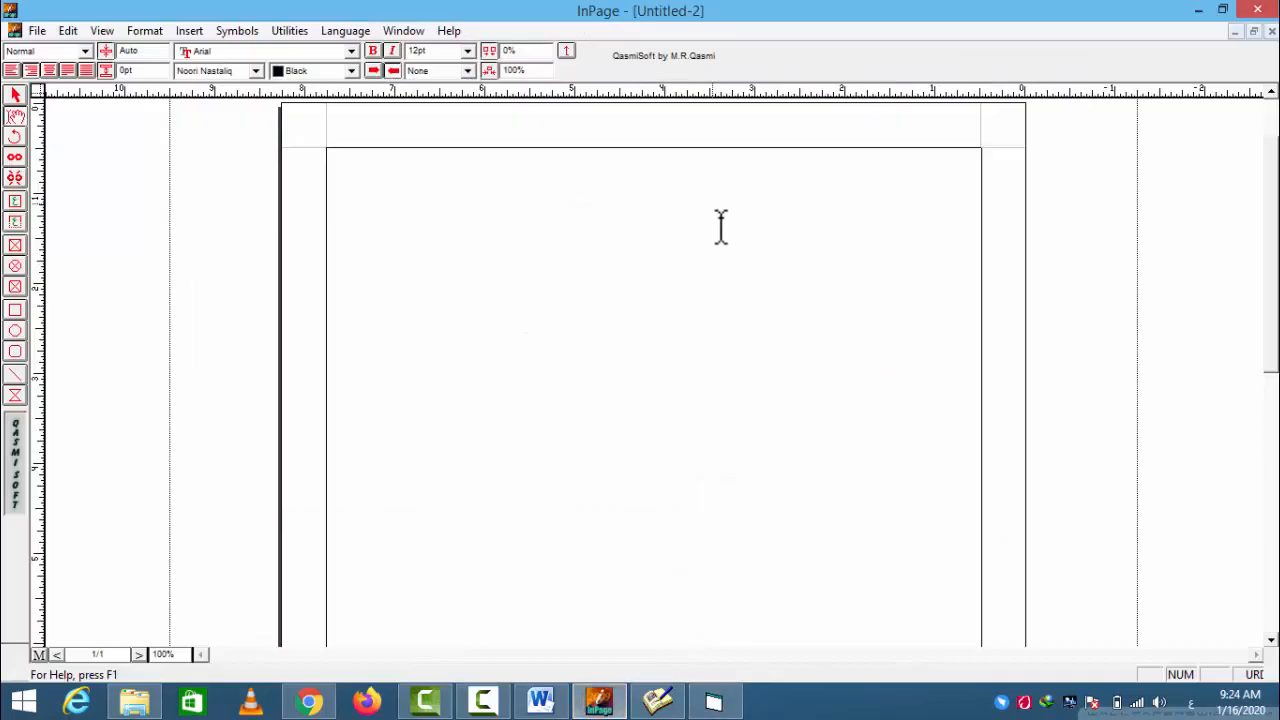
pyautogui.rightClick(733, 233)
pyautogui.click(766, 310)
# - Select the whole pasted Arabic line in InPage and set its font size to 48pt
pyautogui.tripleClick(770, 165)
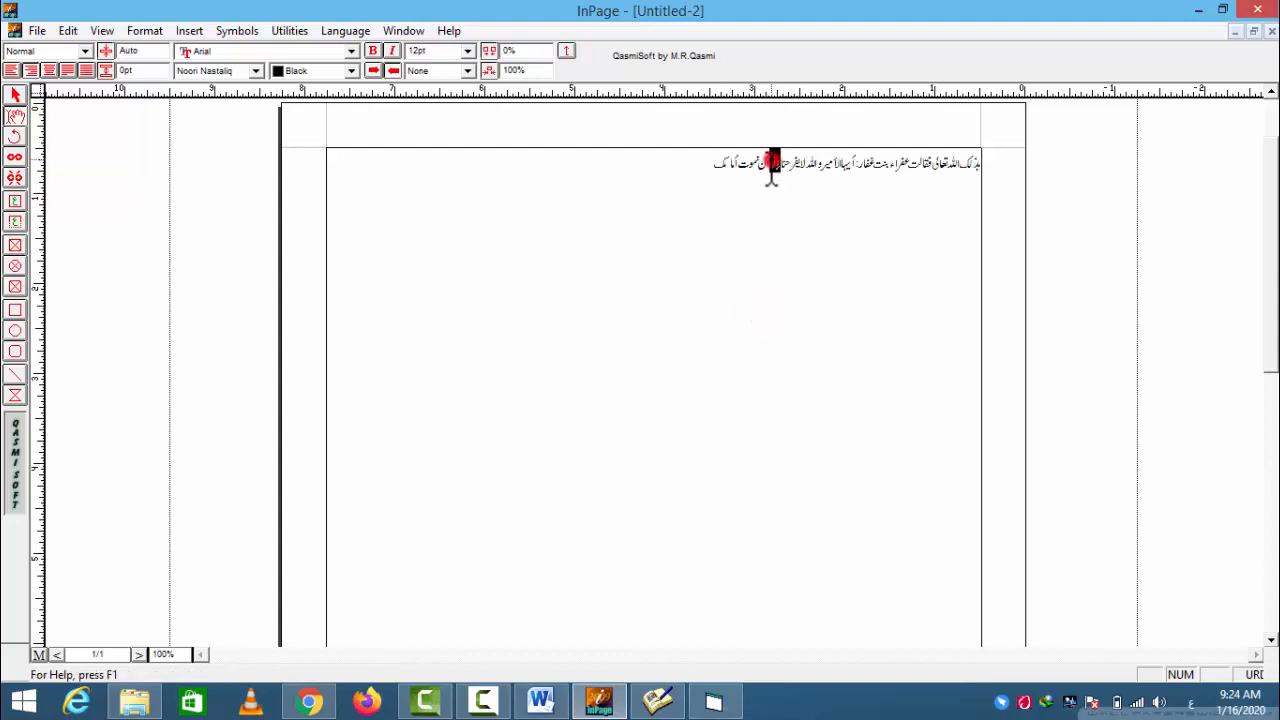
pyautogui.tripleClick(768, 163)
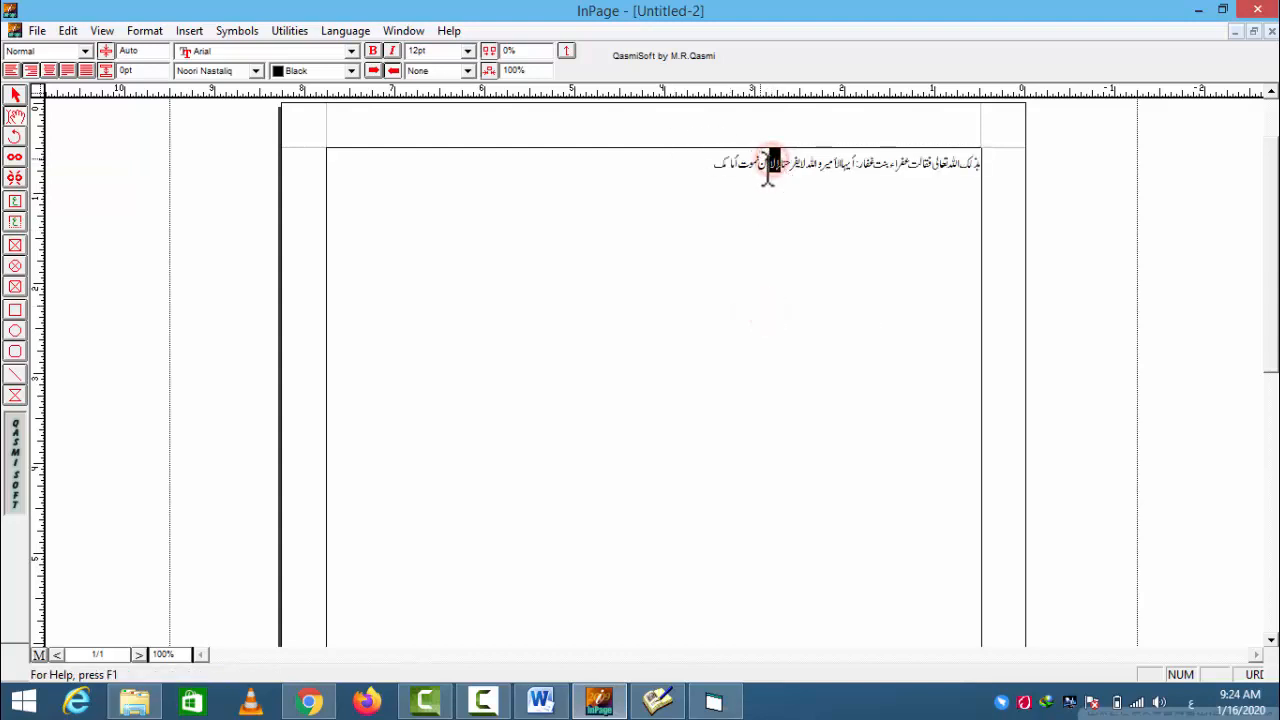
pyautogui.click(467, 50)
pyautogui.click(437, 168)
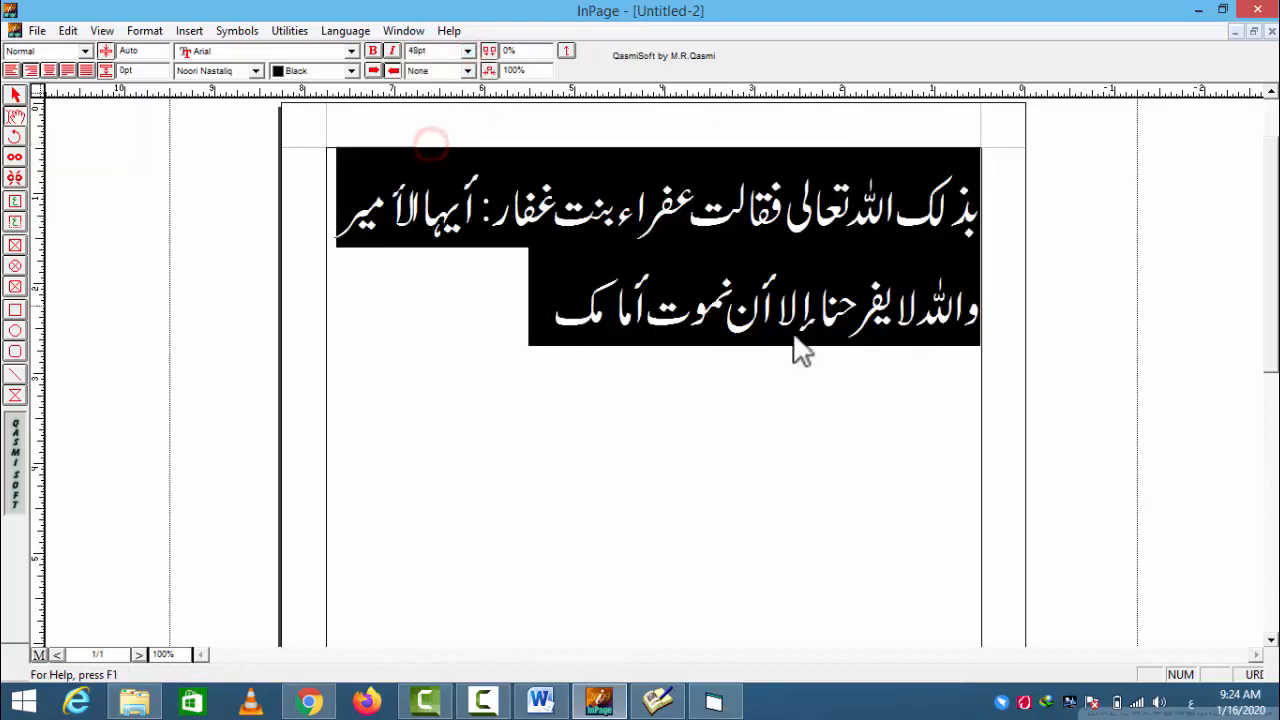
pyautogui.click(803, 391)
# - Change the Urdu font of the whole Arabic passage to Trad Arabic Bold
pyautogui.moveTo(520, 302); pyautogui.dragTo(1005, 200)
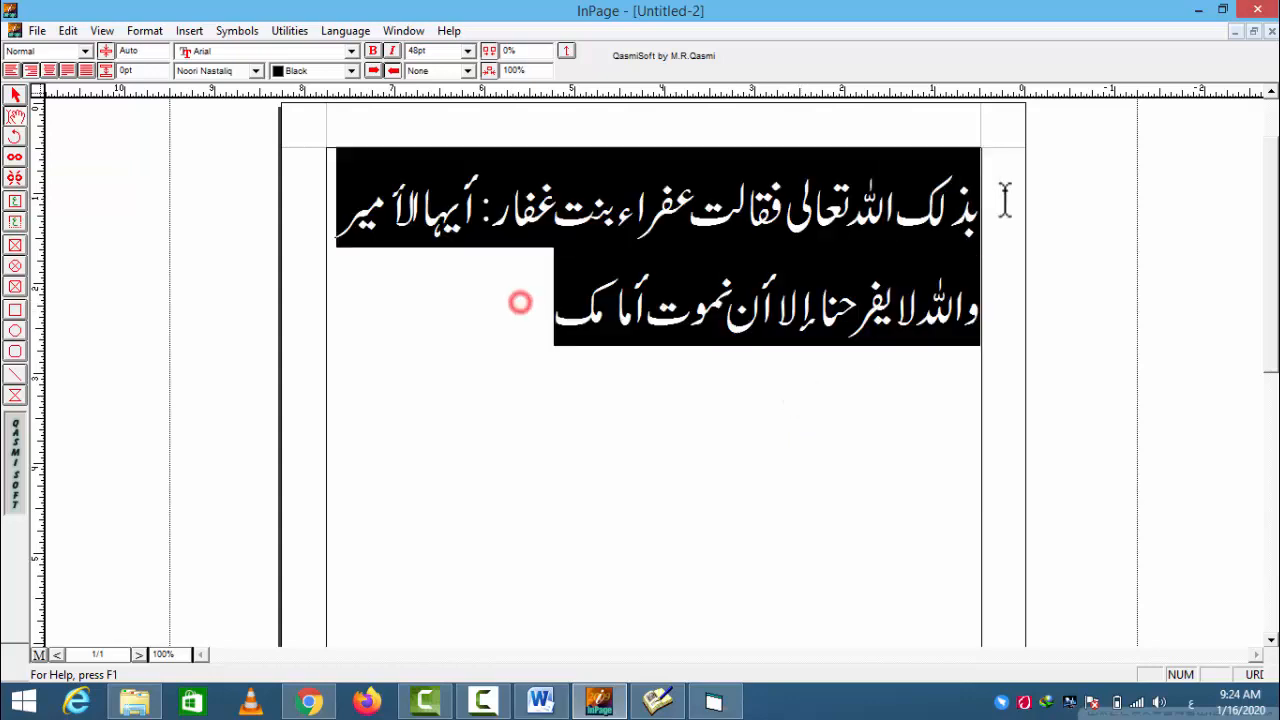
pyautogui.click(255, 70)
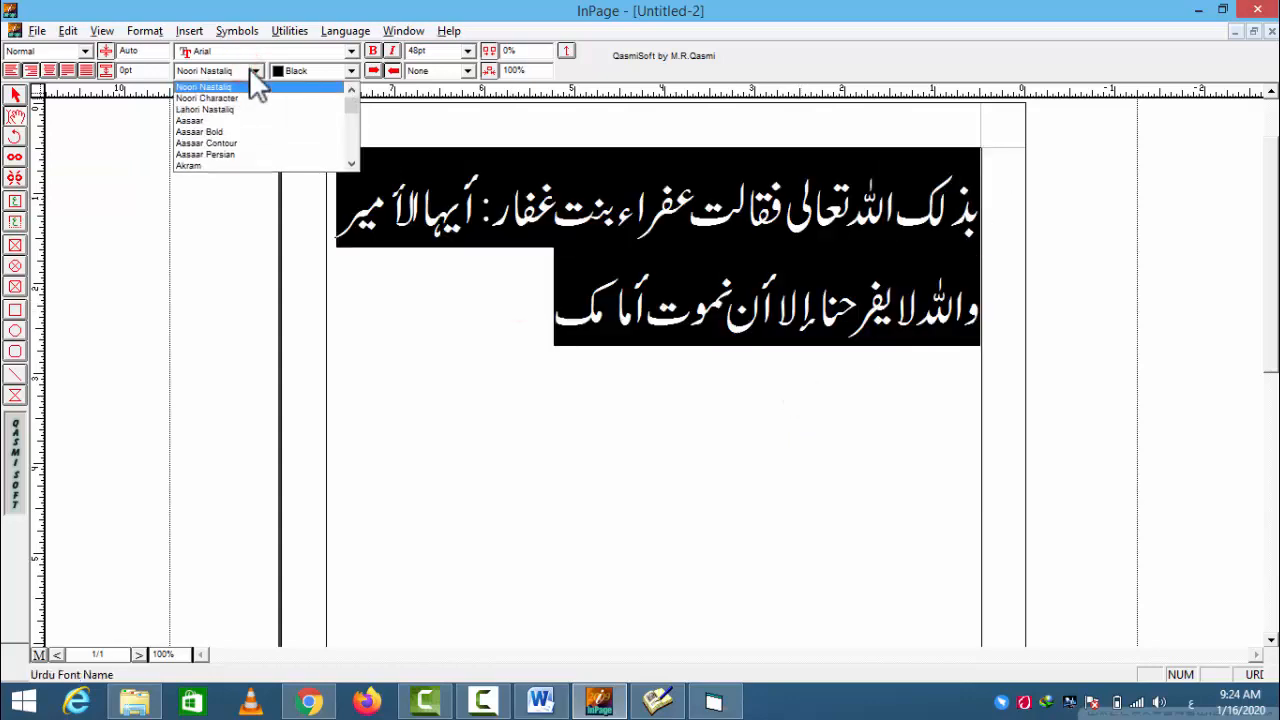
pyautogui.press('t')
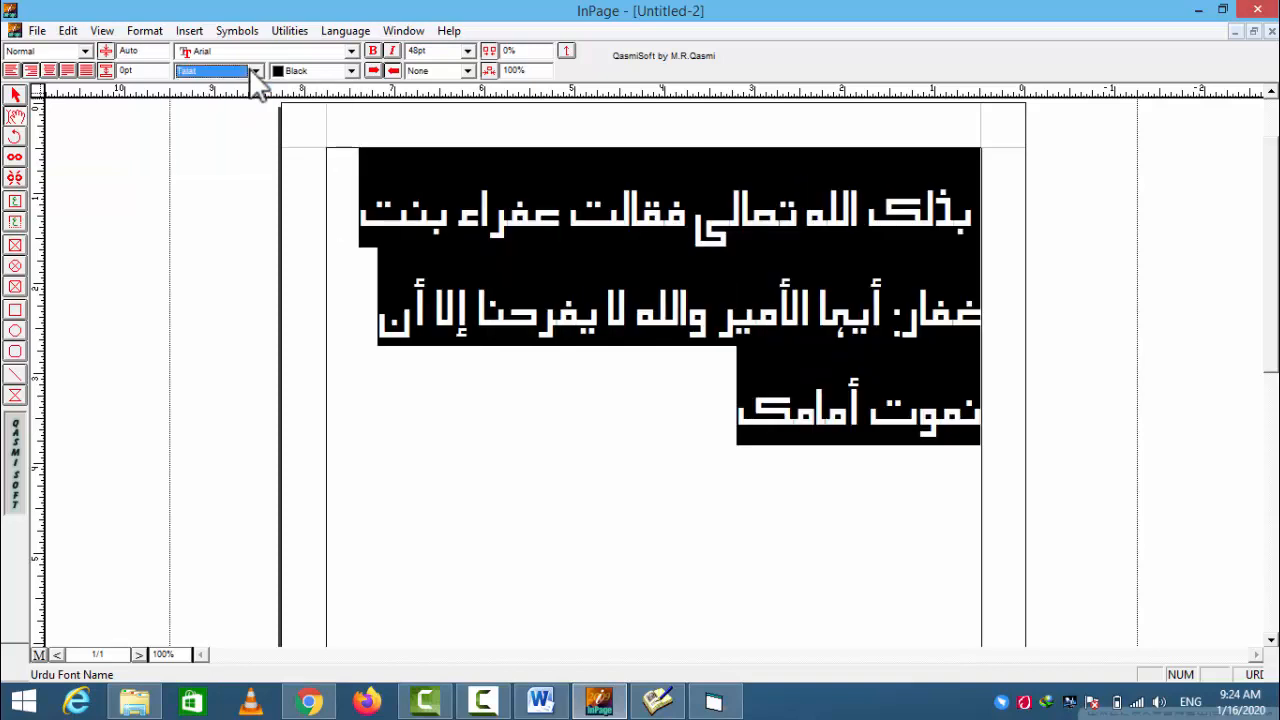
pyautogui.press('t')
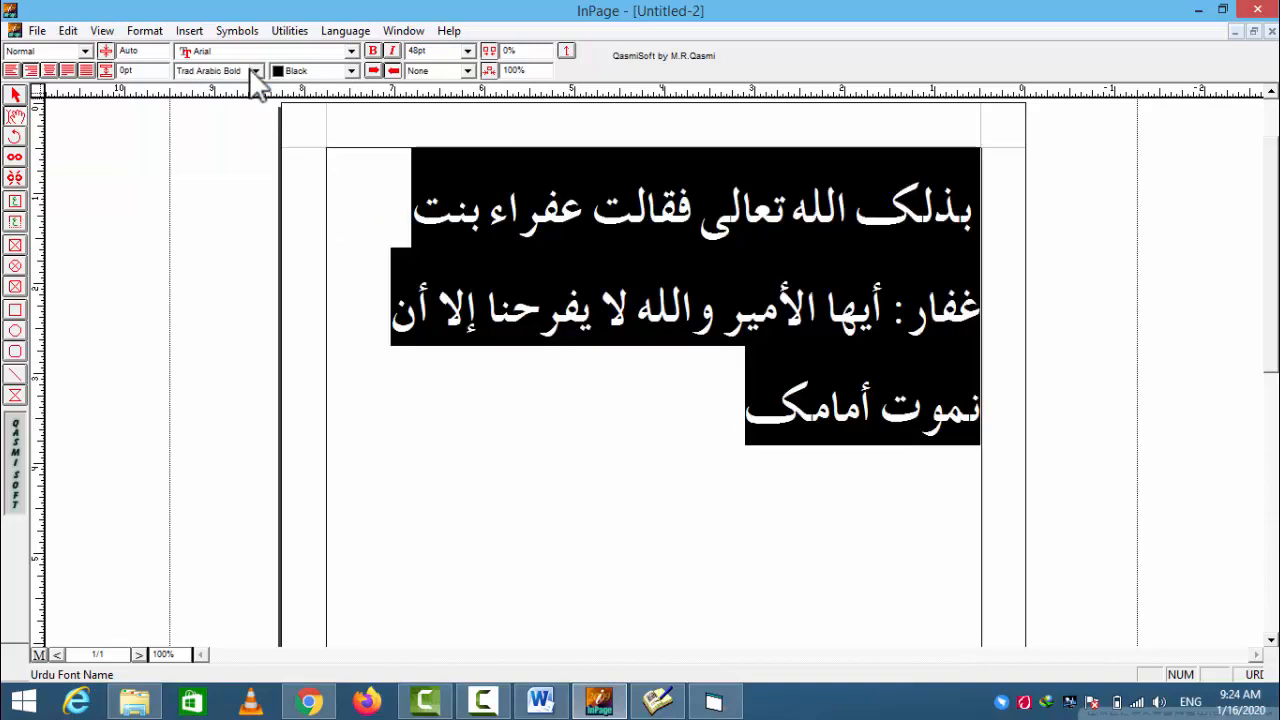
pyautogui.click(646, 343)
pyautogui.moveTo(656, 410); pyautogui.dragTo(955, 212)
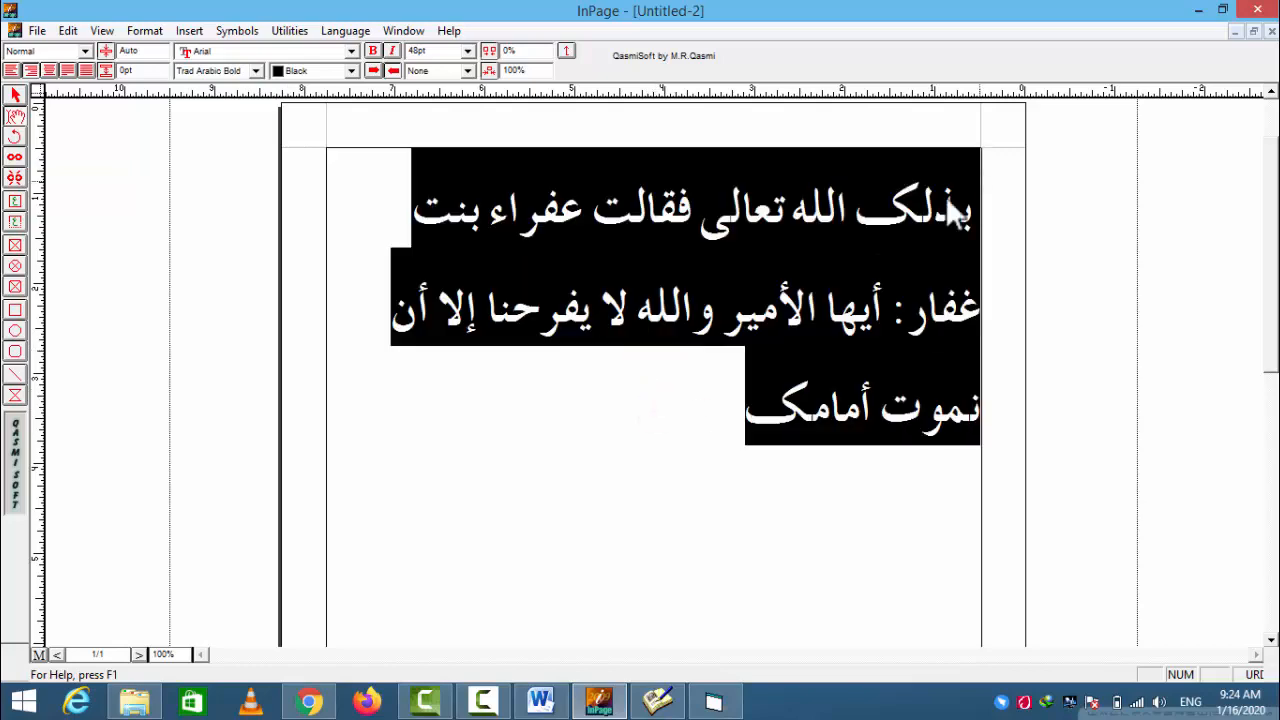
pyautogui.click(846, 228)
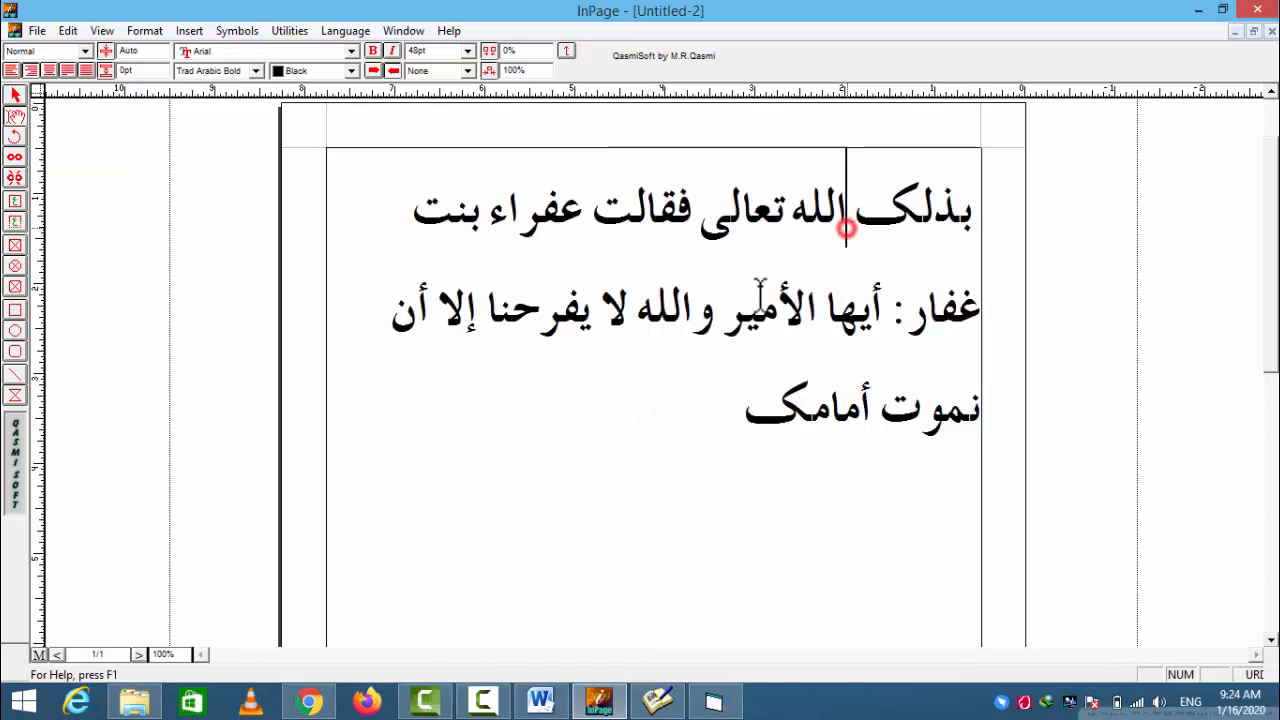
# - Switch back to the Word To Inpage Converter and reposition its window on the desktop
pyautogui.click(714, 703)
pyautogui.moveTo(658, 69); pyautogui.dragTo(650, 41)
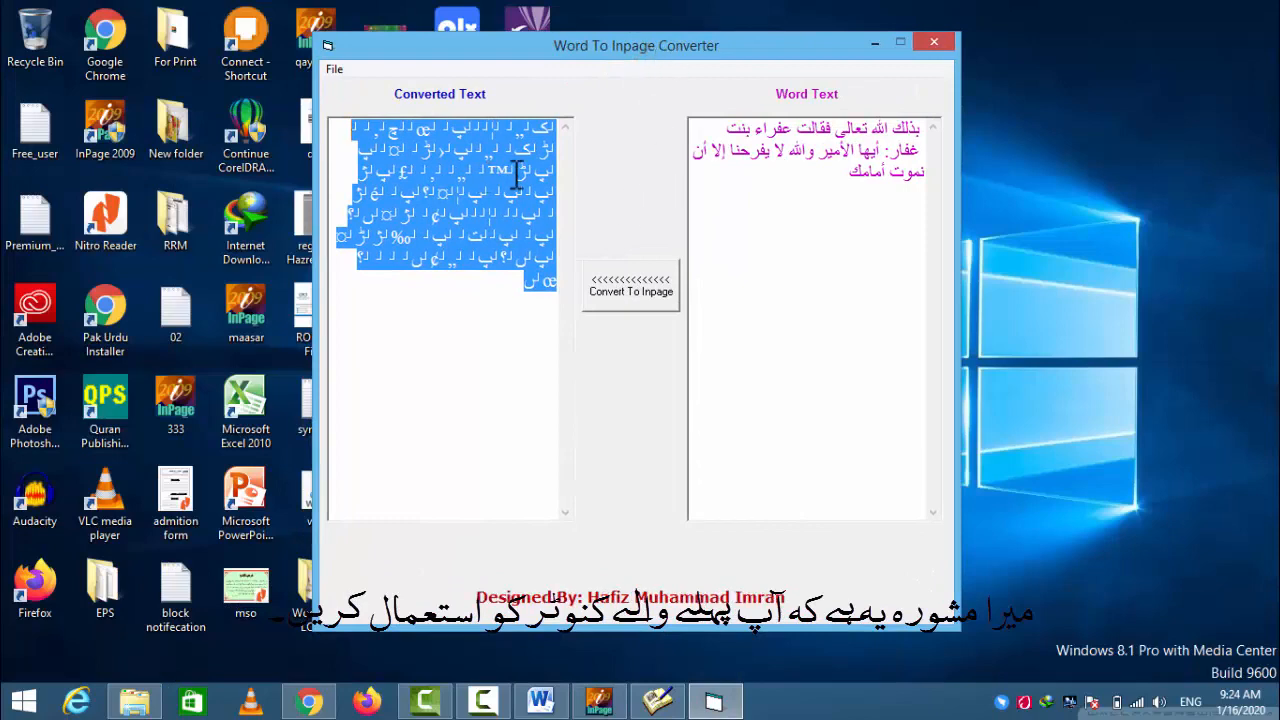
pyautogui.moveTo(559, 49); pyautogui.dragTo(525, 53)
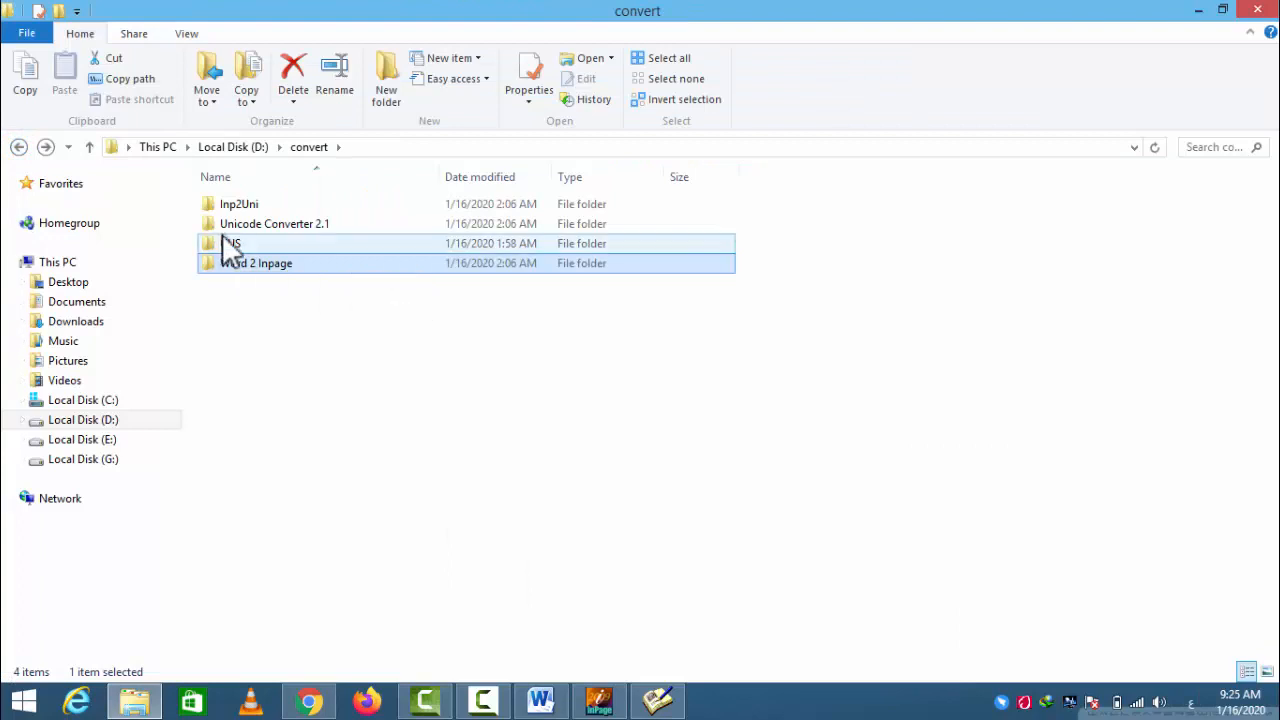
# - Open the UUS folder inside convert in File Explorer and locate the Unicode Solution application
pyautogui.doubleClick(232, 243)
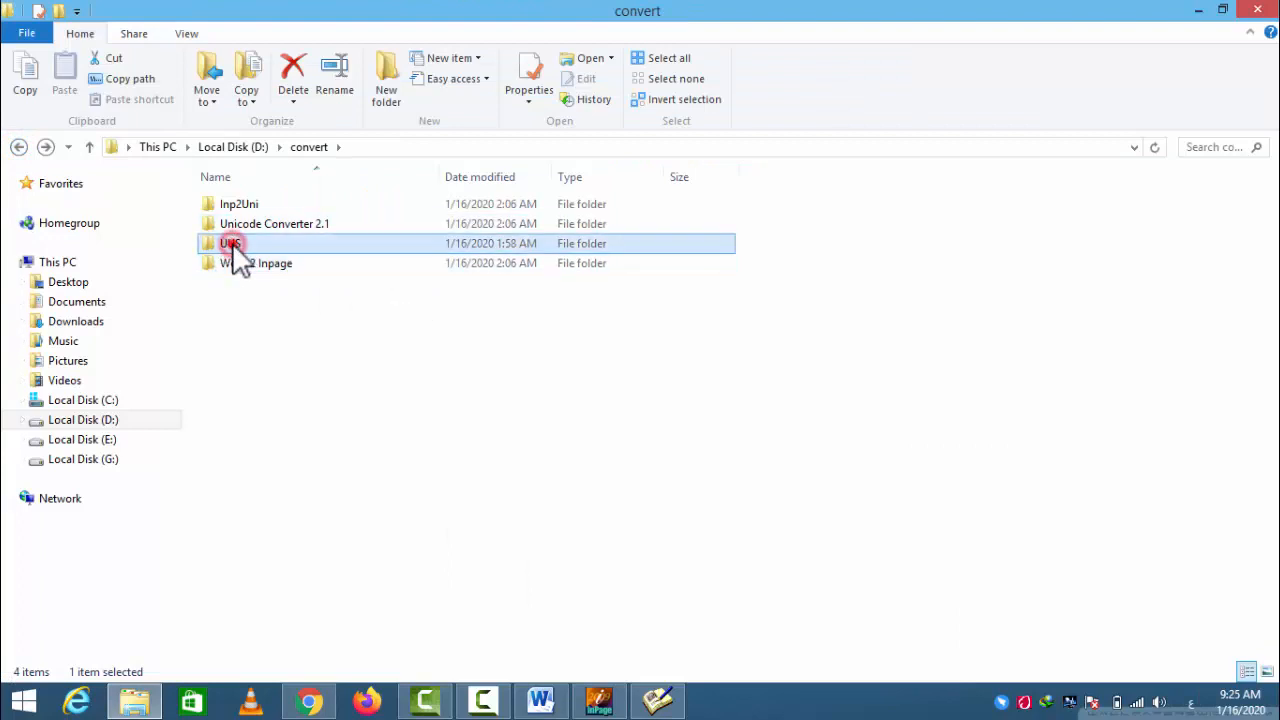
pyautogui.click(275, 345)
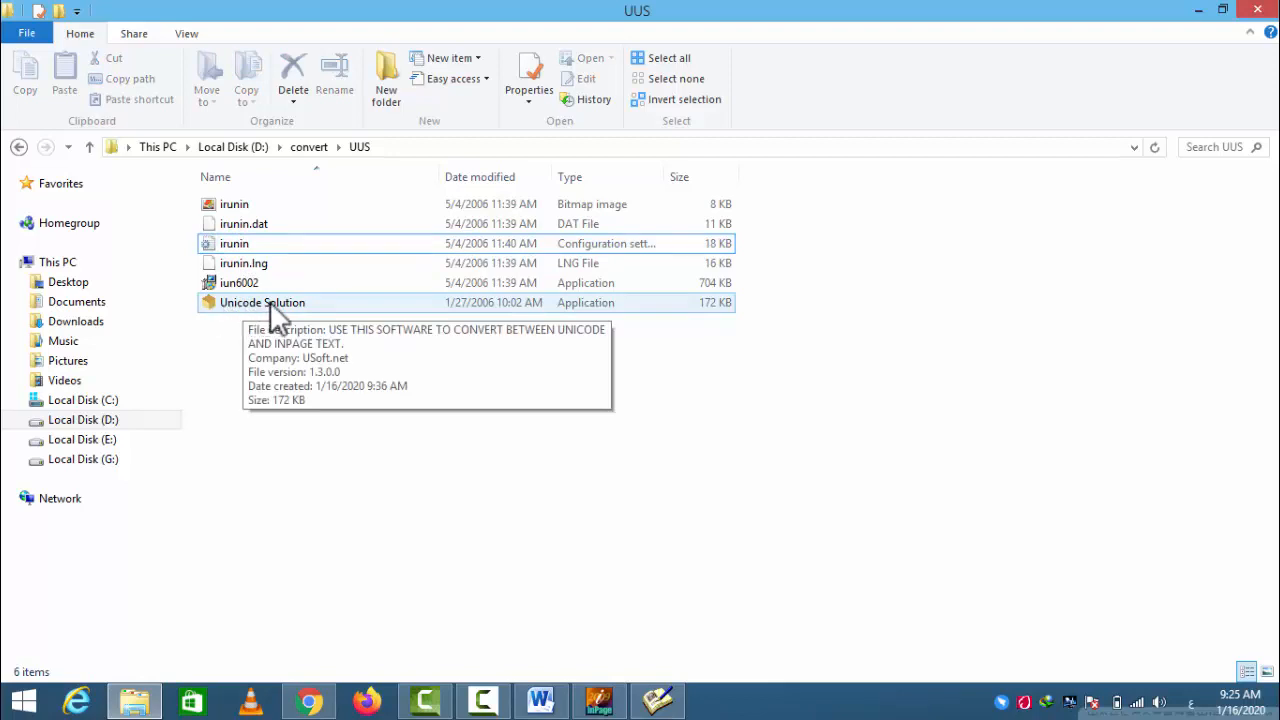
# - Launch Unicode Solution from the UUS folder and move its window clear of the file names
pyautogui.doubleClick(272, 306)
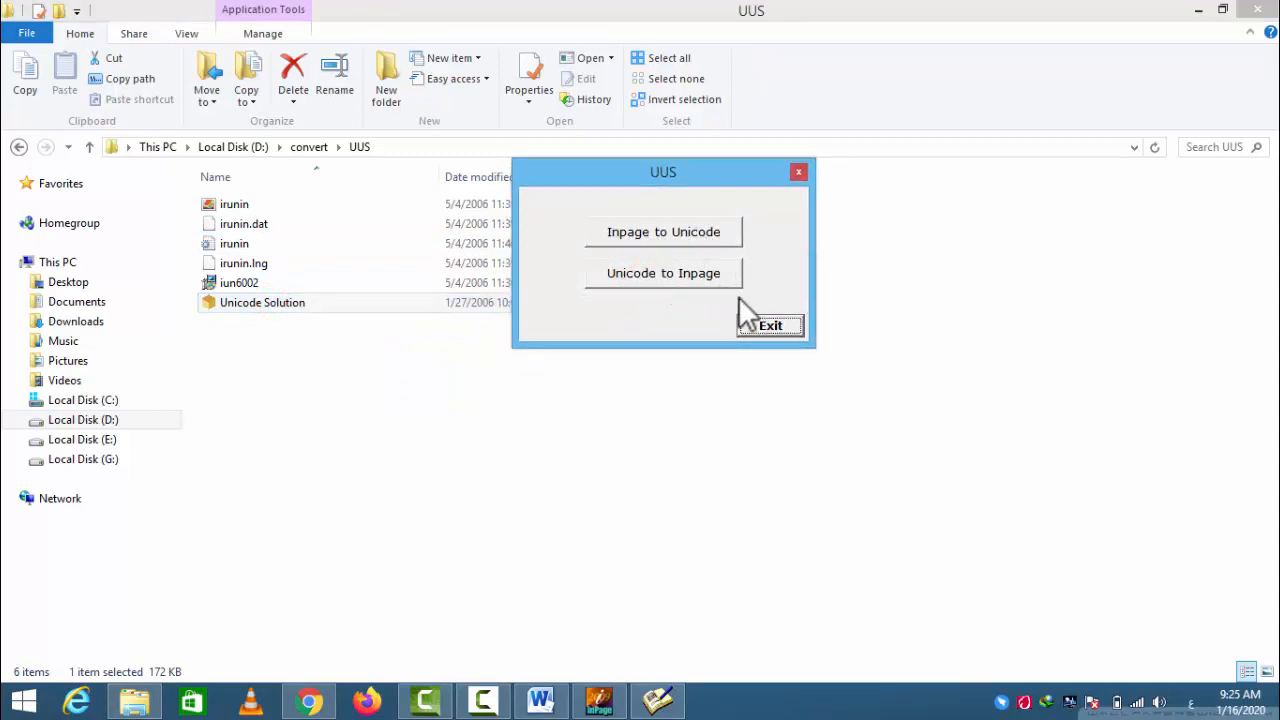
pyautogui.moveTo(673, 188); pyautogui.dragTo(606, 190)
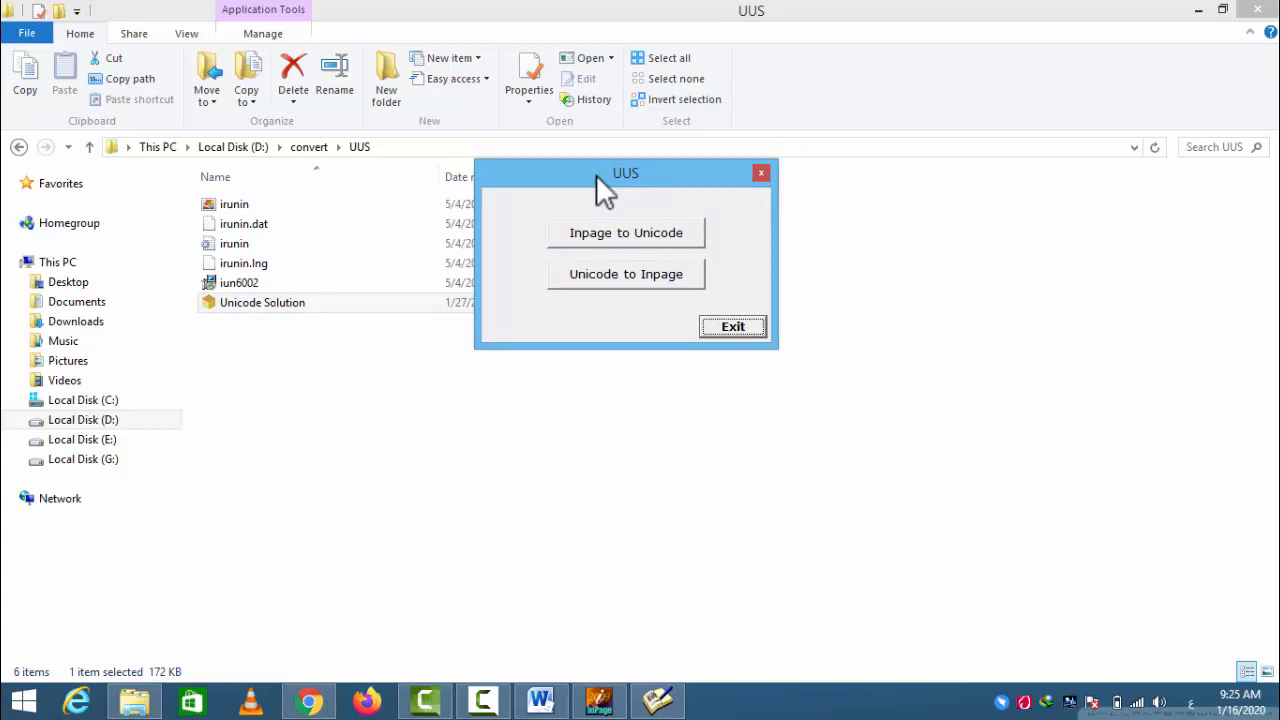
pyautogui.moveTo(596, 174); pyautogui.dragTo(601, 174)
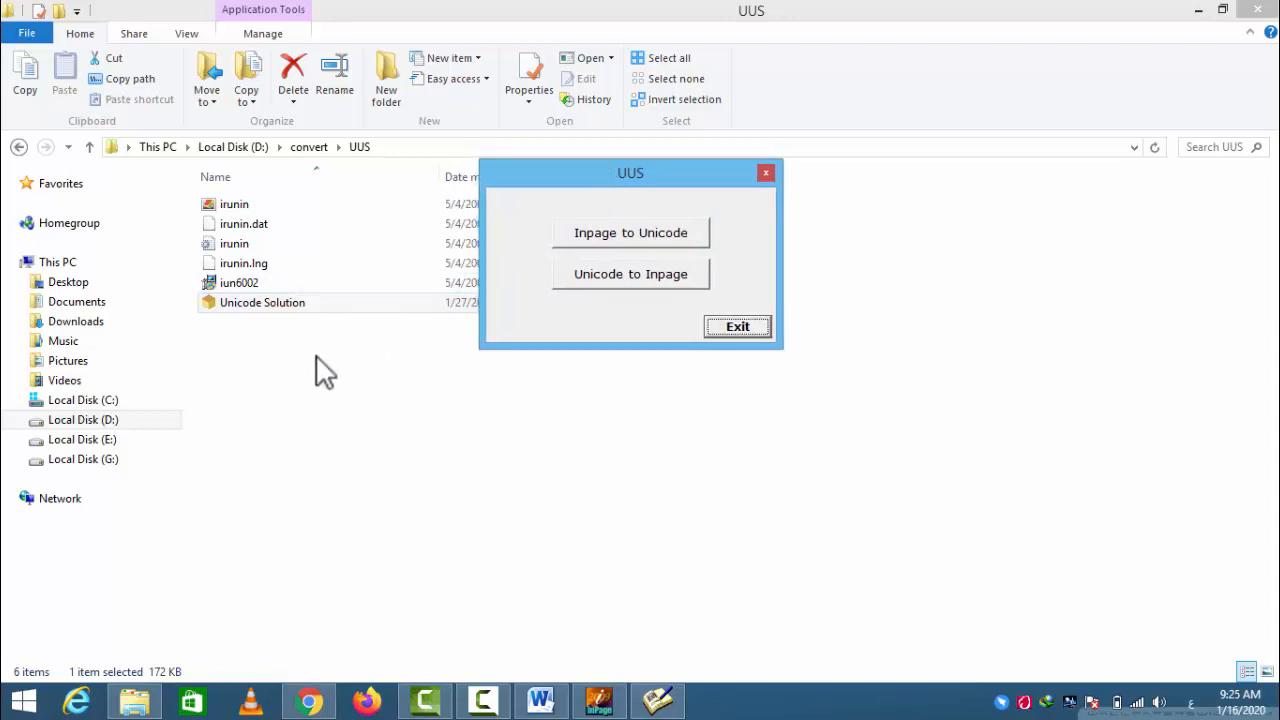
# - Return to the convert folder and review its converter folders Inp2Uni, Unicode Converter 2.1, UUS and Word 2 Inpage
pyautogui.click(19, 147)
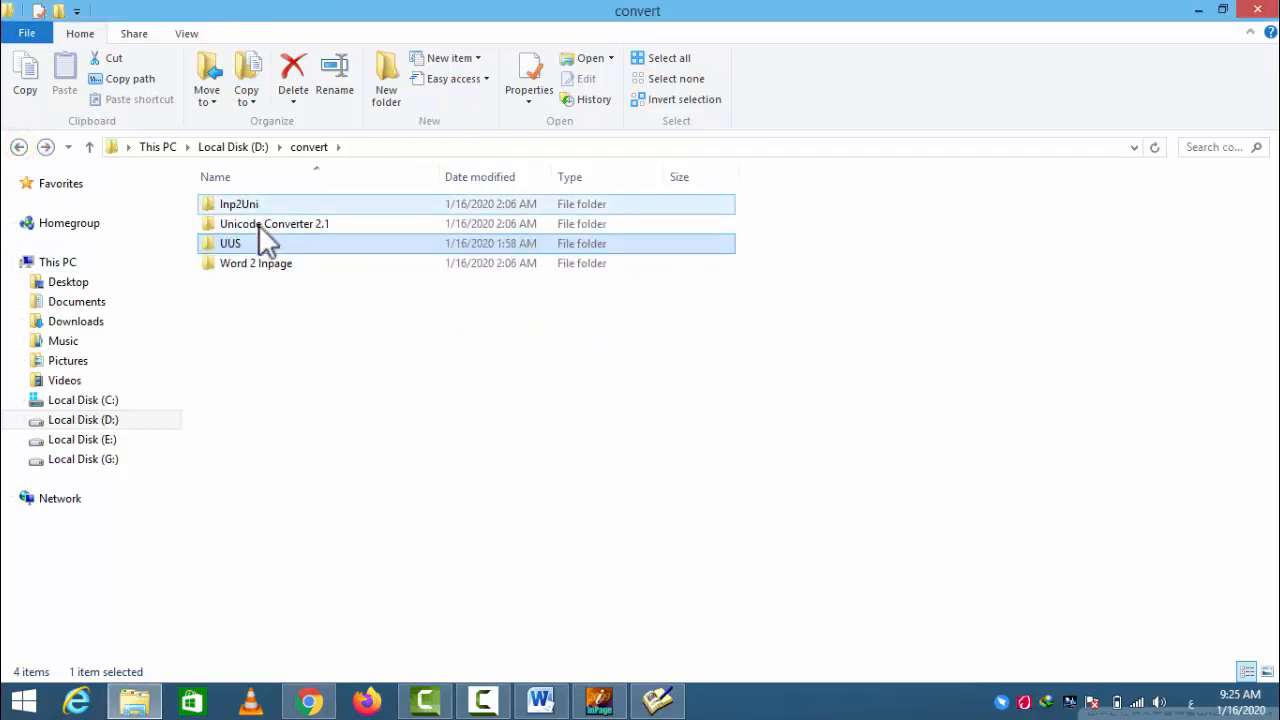
pyautogui.moveTo(314, 306); pyautogui.dragTo(263, 198)
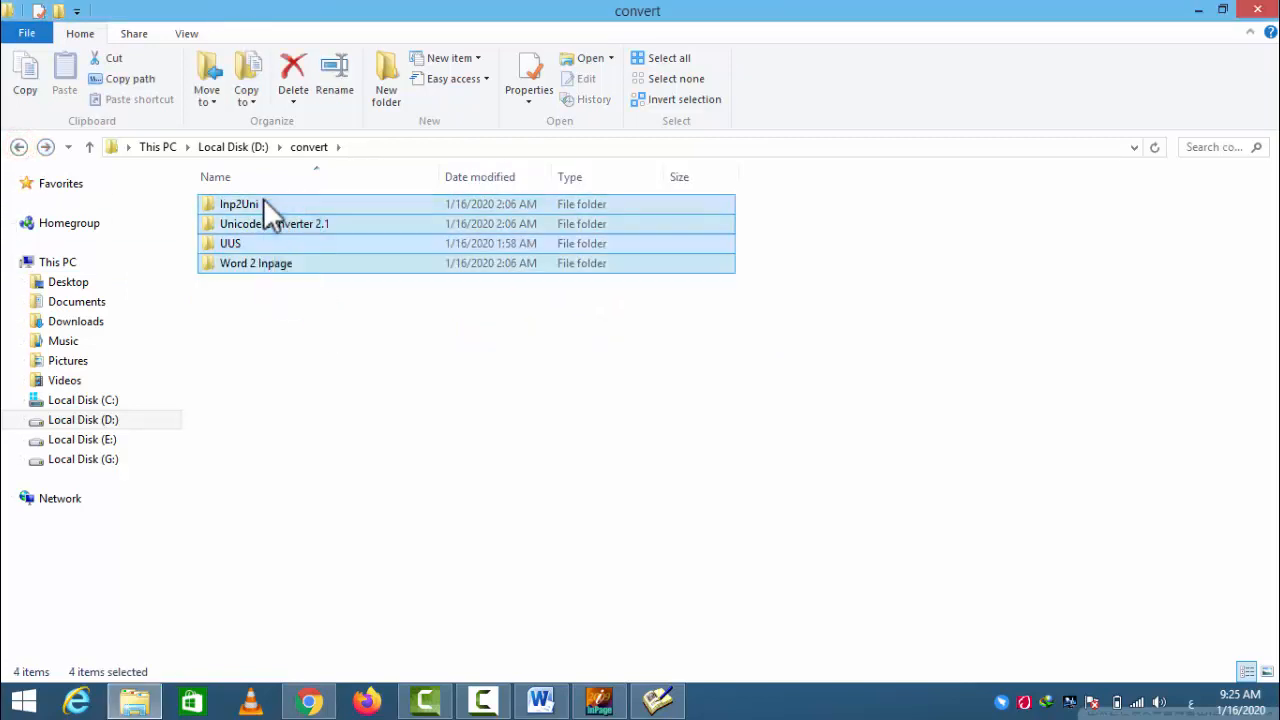
pyautogui.moveTo(309, 314); pyautogui.dragTo(271, 213)
pyautogui.click(314, 306)
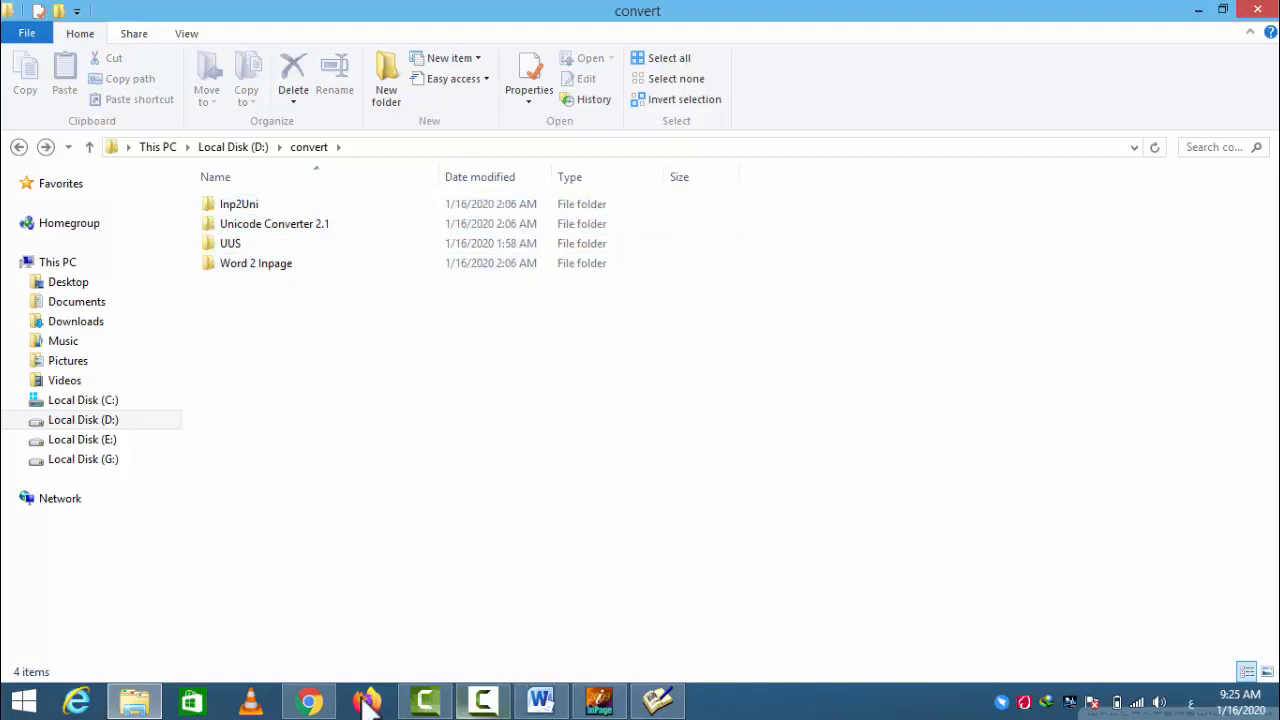
pyautogui.click(252, 224)
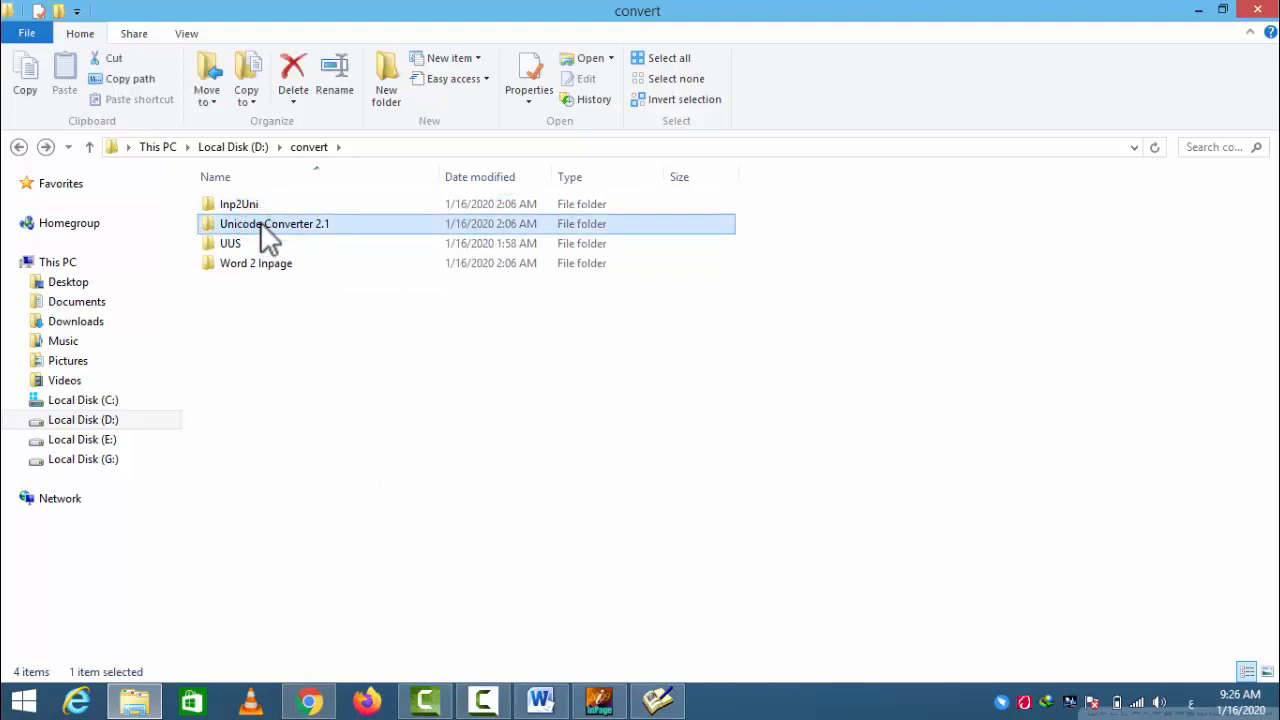
pyautogui.click(230, 243)
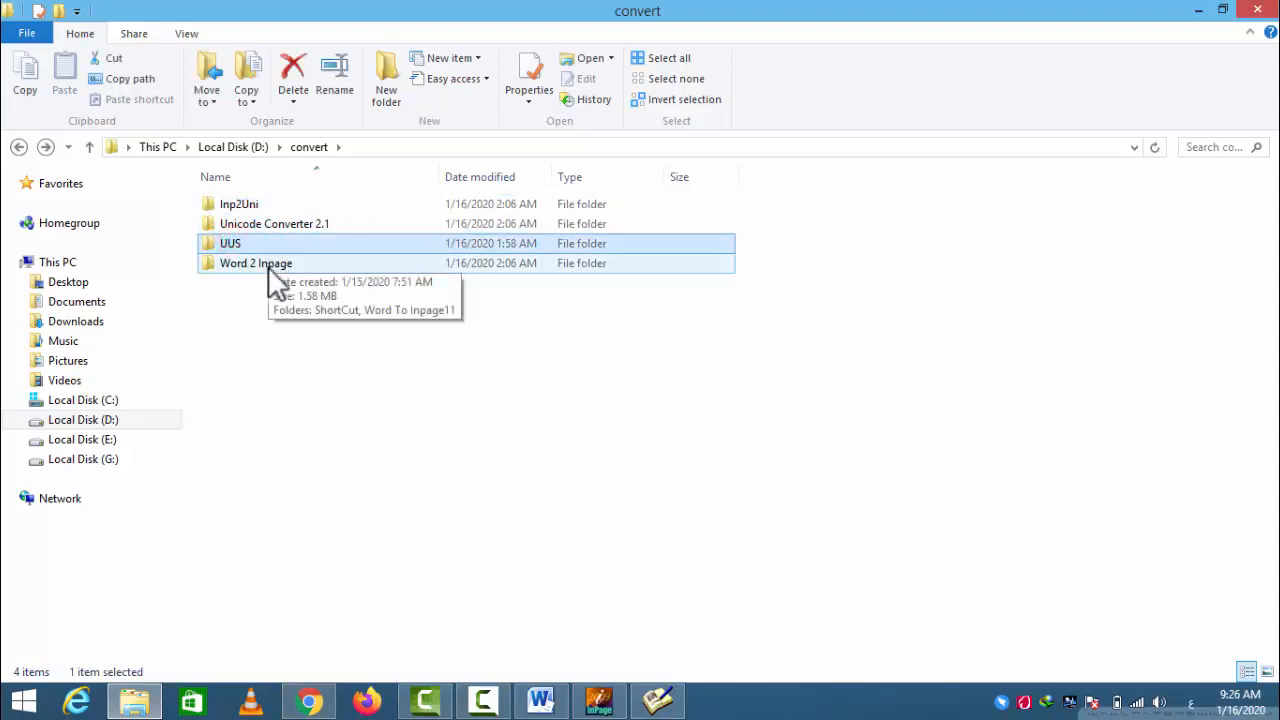
pyautogui.moveTo(286, 330); pyautogui.dragTo(237, 203)
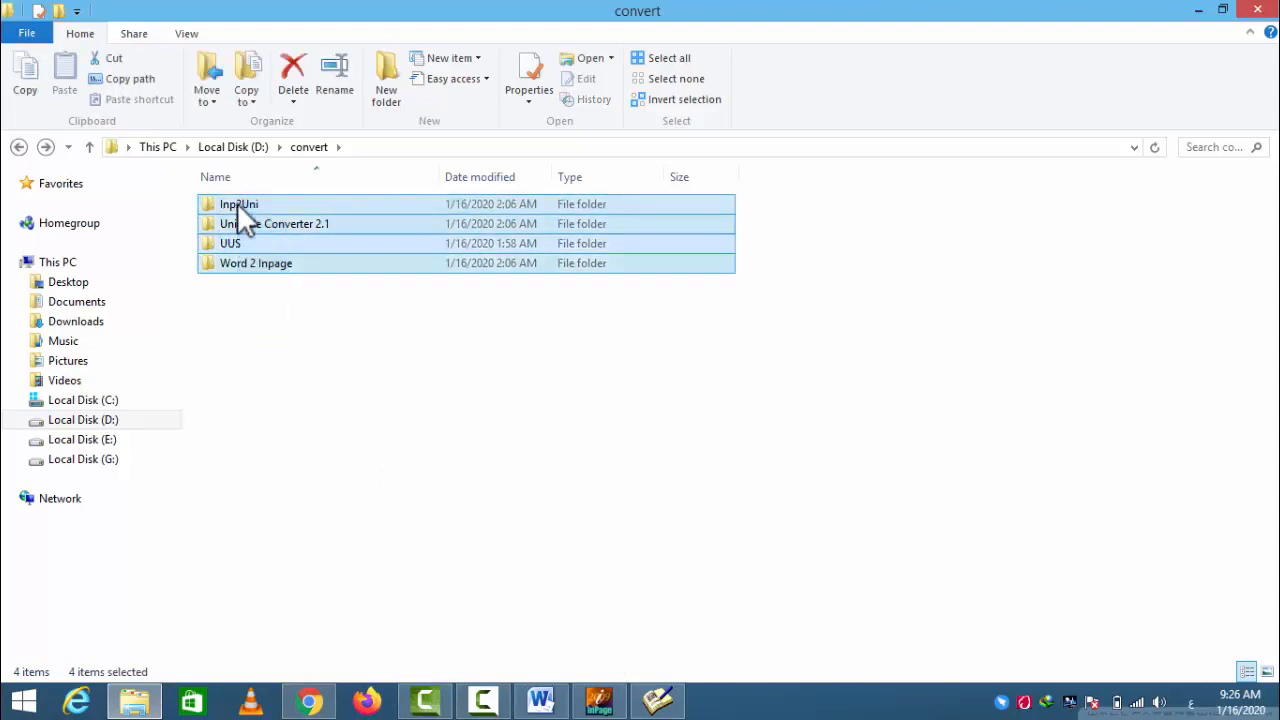
pyautogui.click(286, 329)
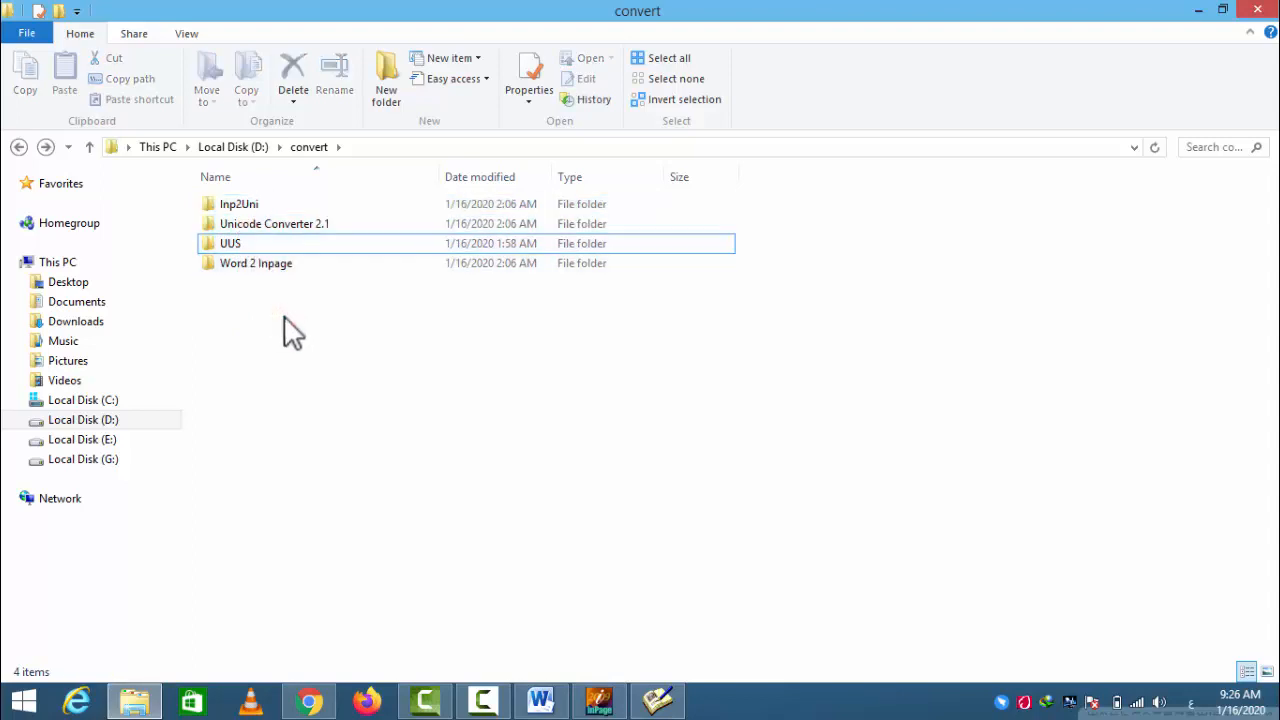
pyautogui.moveTo(284, 302); pyautogui.dragTo(262, 195)
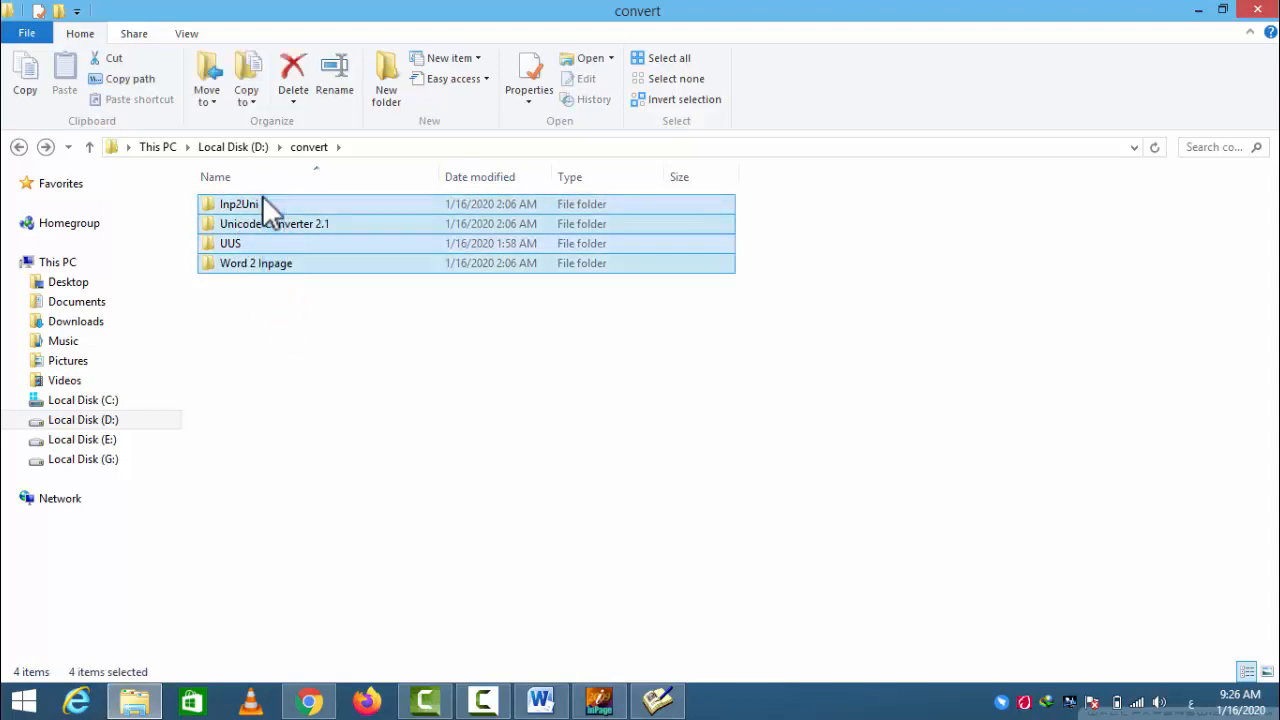
pyautogui.click(334, 342)
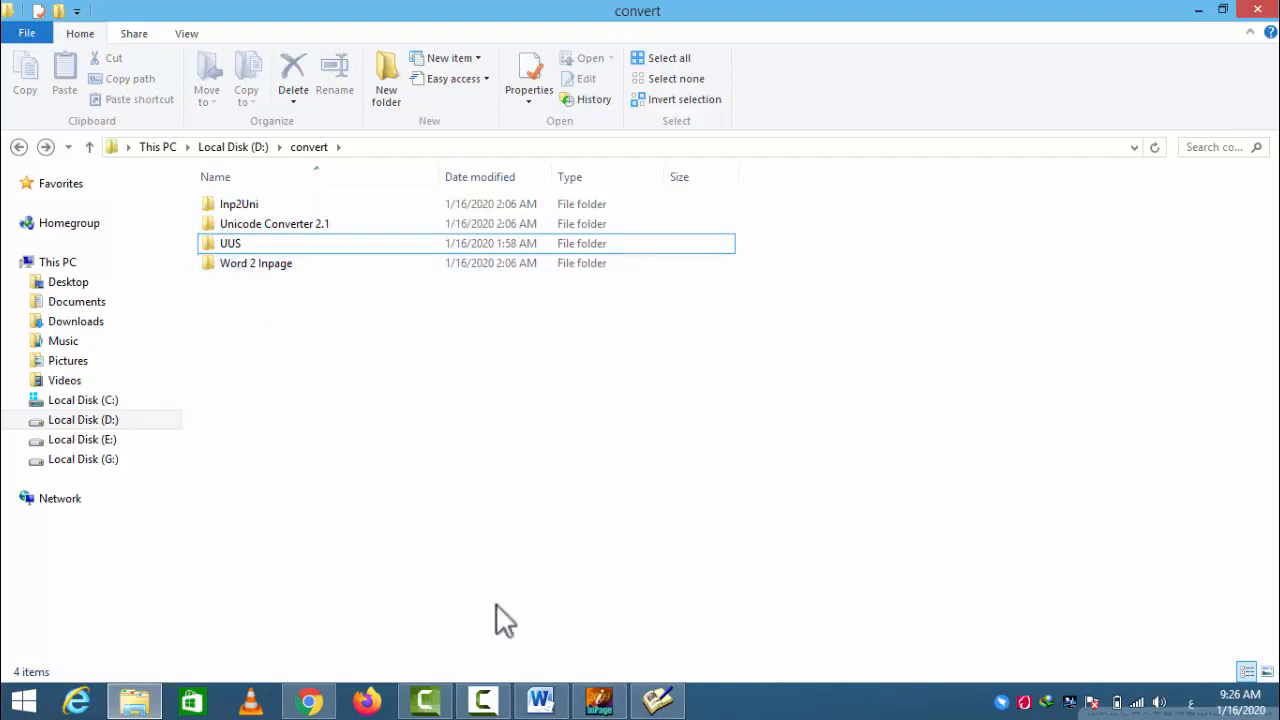
# - Switch to Shamela, close the open book and open الفتنة ووقعة الجمل from the التاريخ category
pyautogui.click(657, 701)
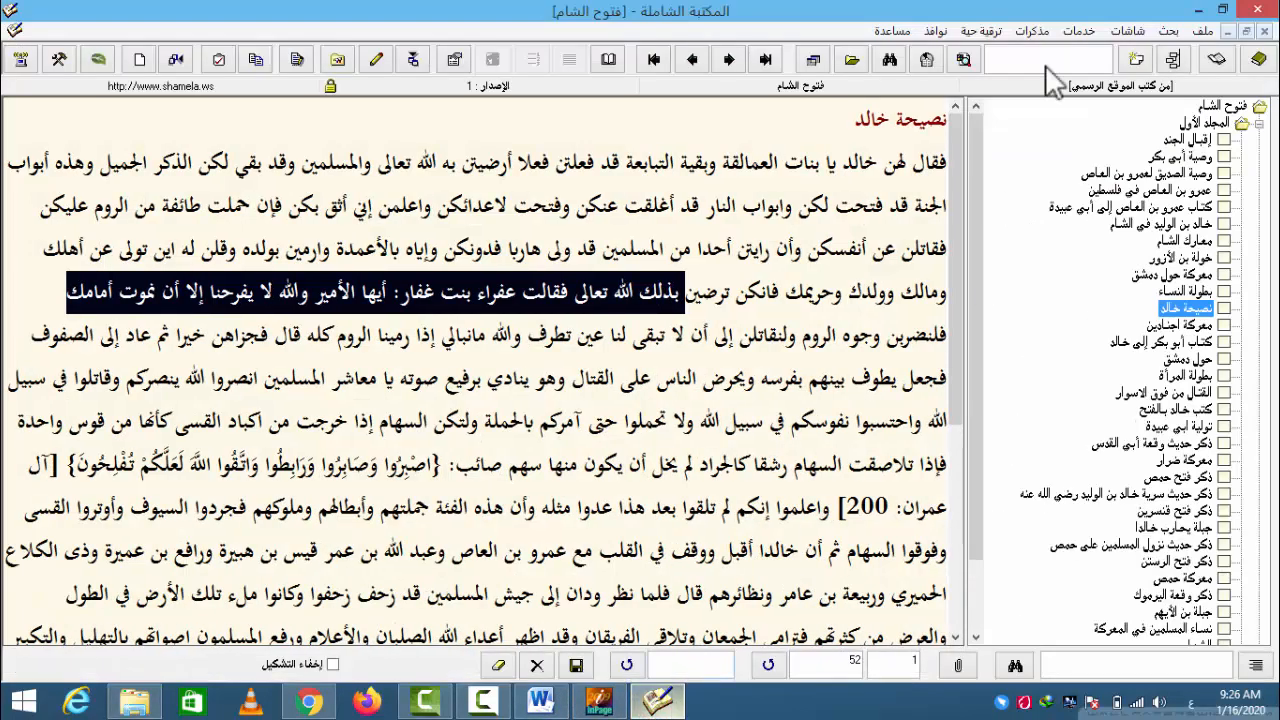
pyautogui.click(1264, 31)
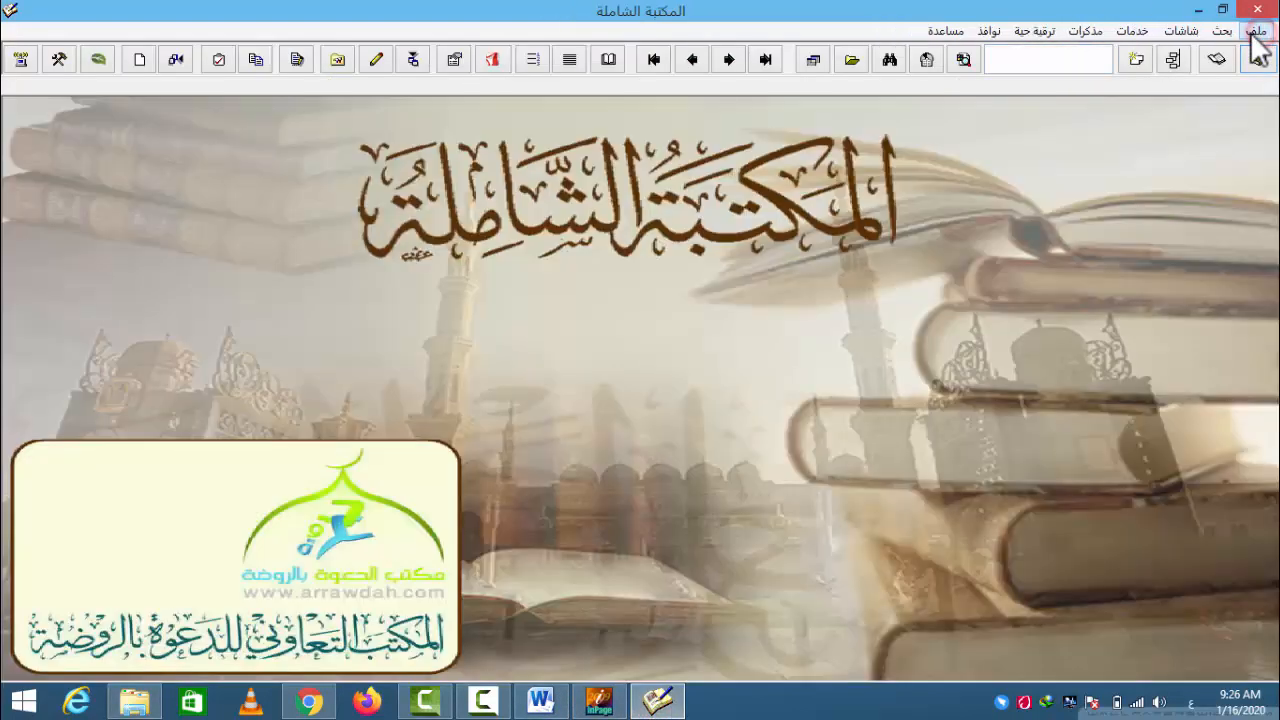
pyautogui.doubleClick(758, 231)
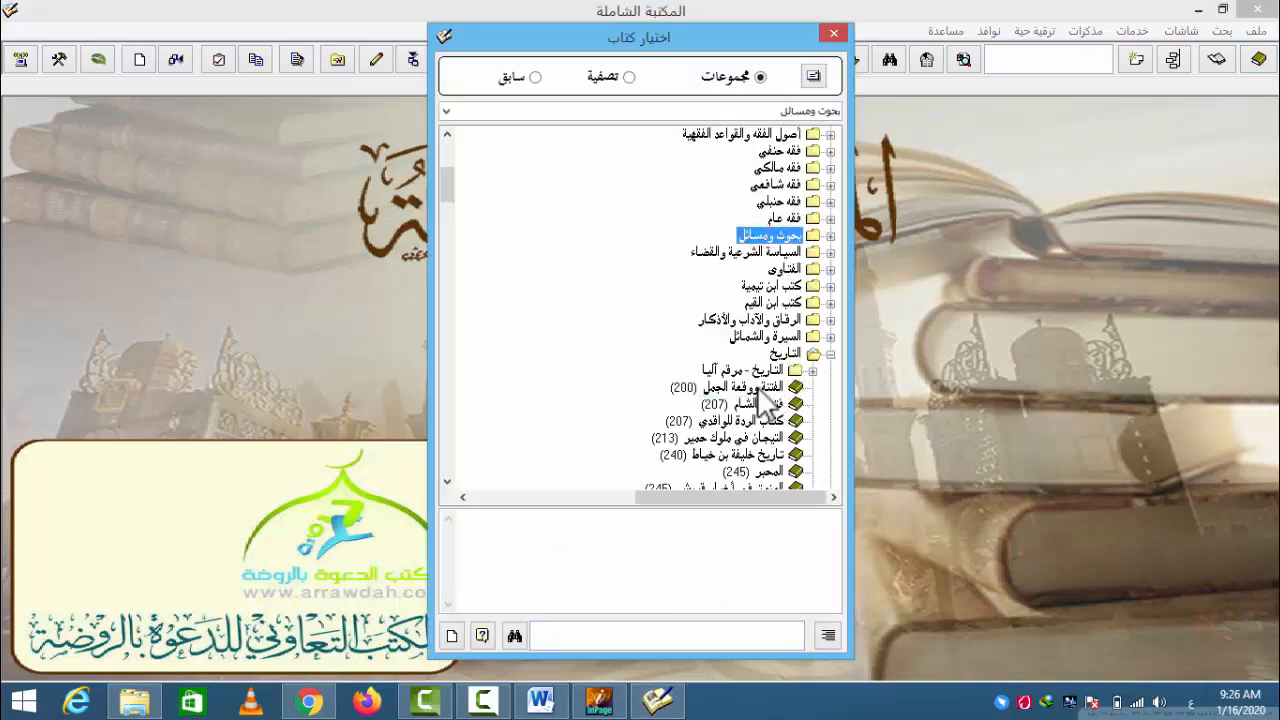
pyautogui.doubleClick(757, 388)
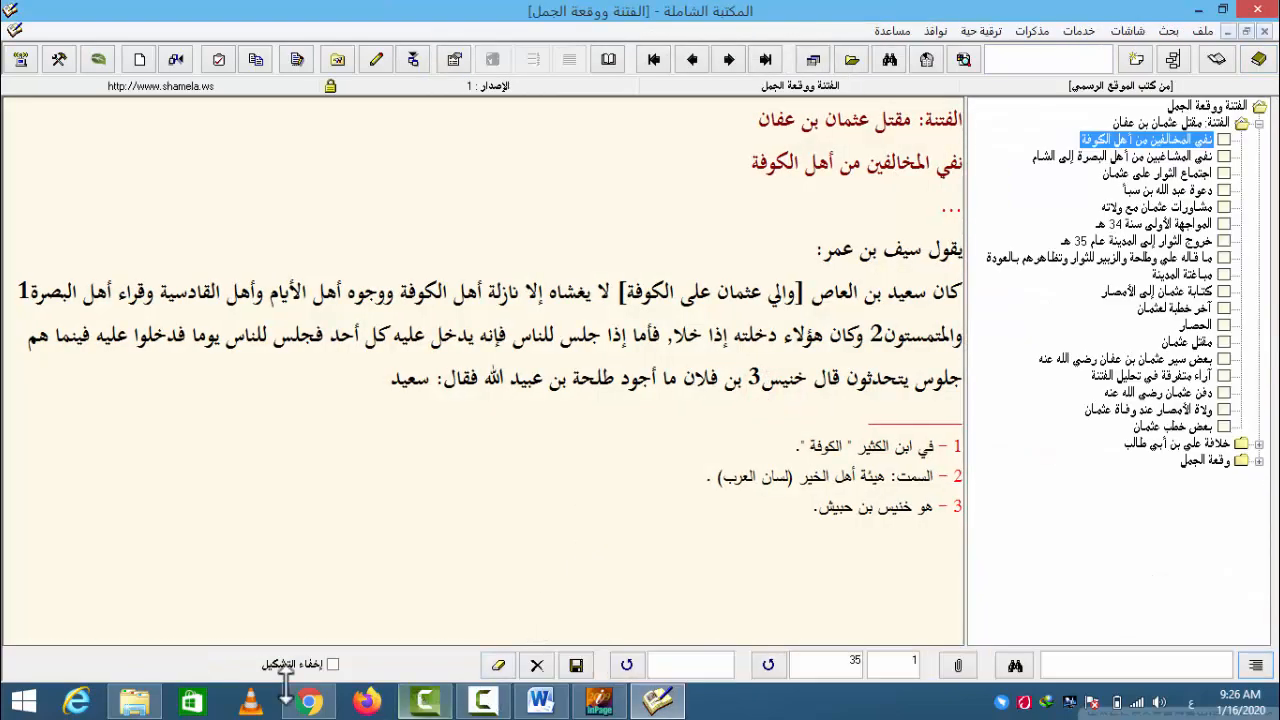
# - Return to the convert folder in File Explorer and install UC from the Unicode Converter 2.1 folder, closing the finished installer
pyautogui.click(146, 690)
pyautogui.click(234, 244)
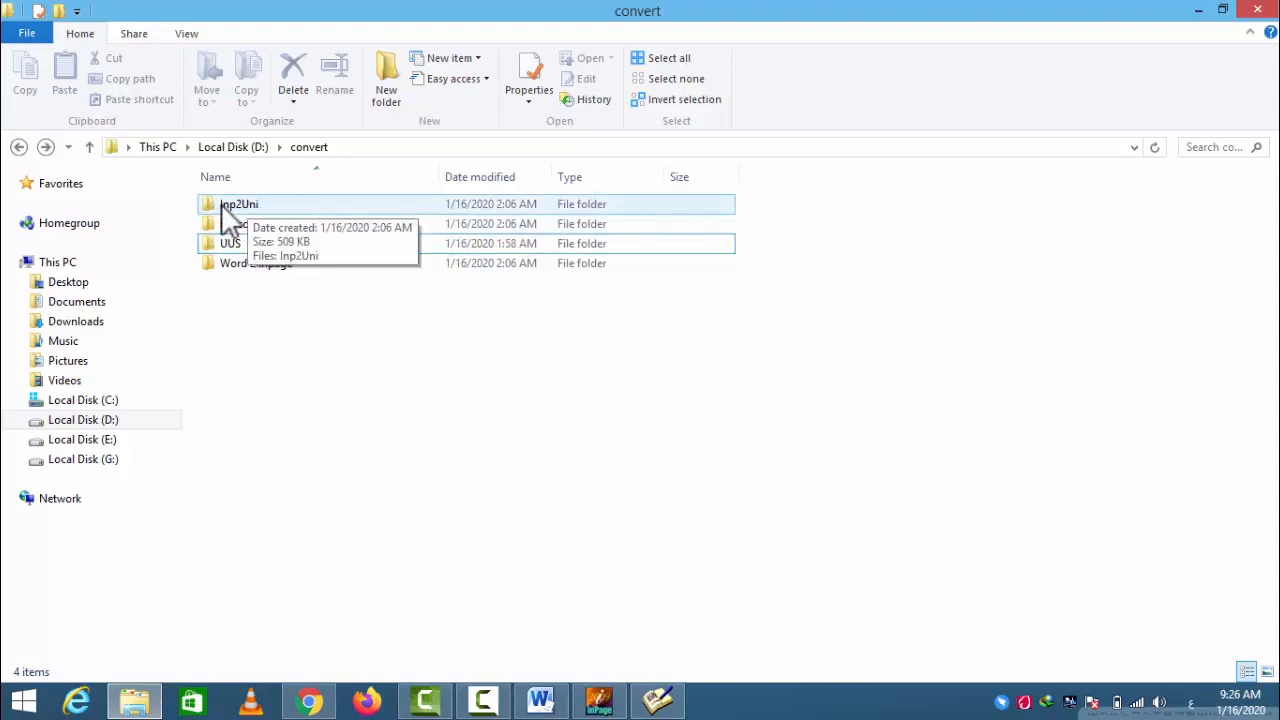
pyautogui.click(279, 314)
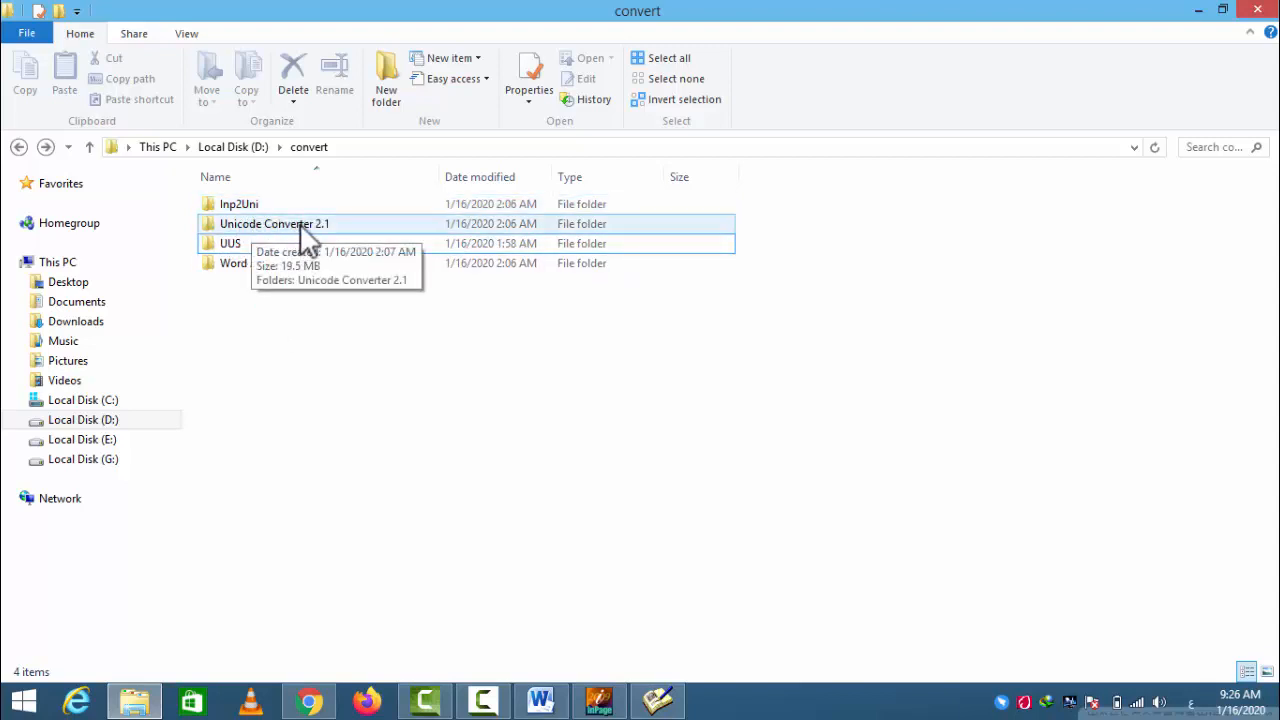
pyautogui.doubleClick(299, 225)
pyautogui.click(227, 206)
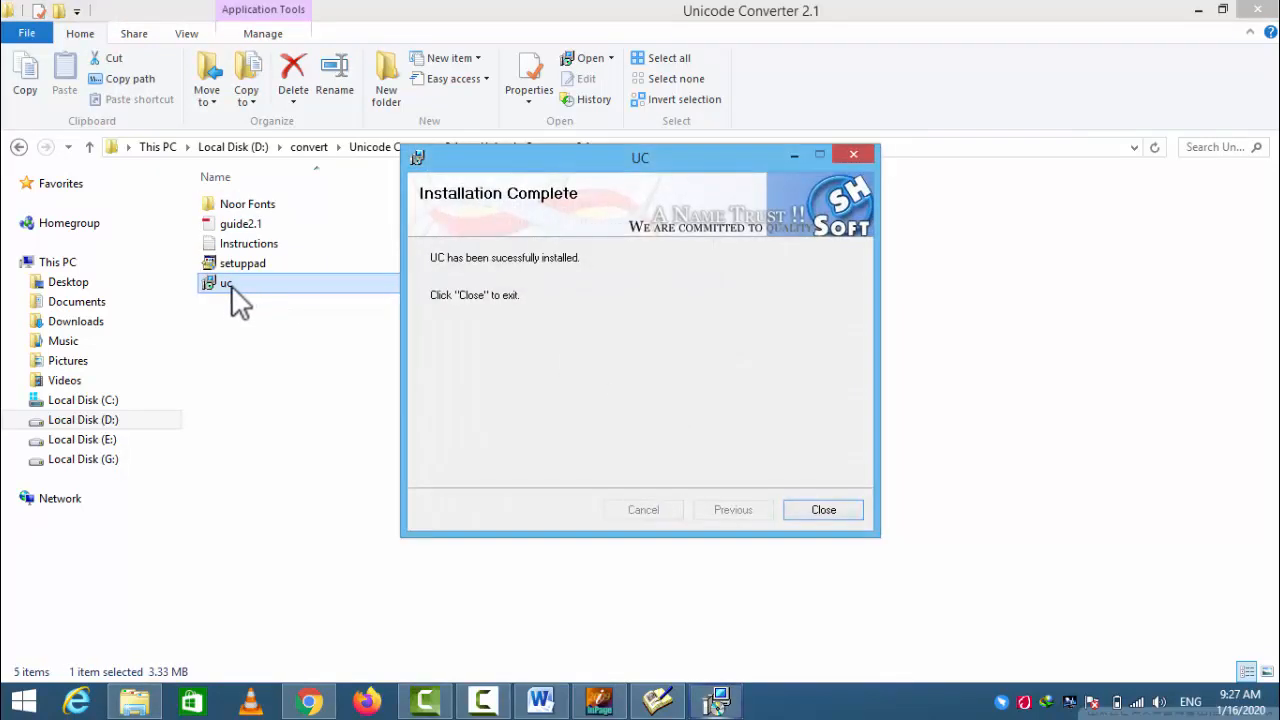
pyautogui.click(823, 510)
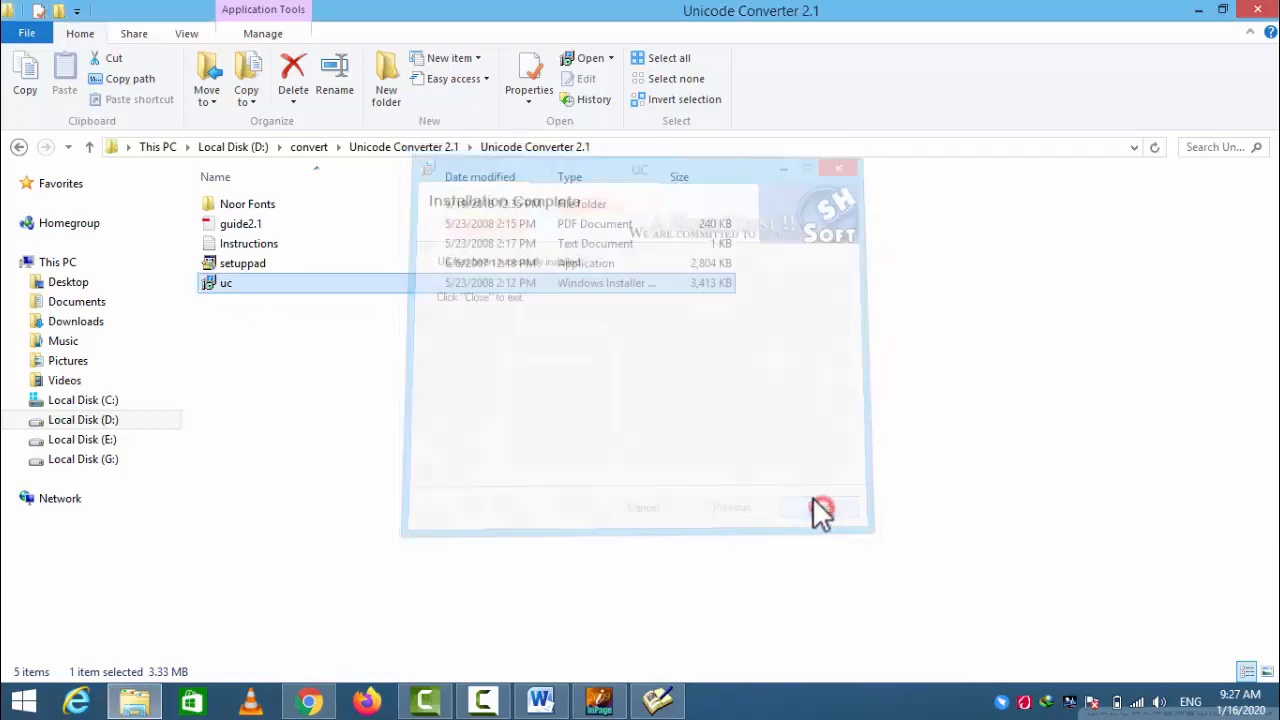
# - Minimize File Explorer and Shamela to reach the desktop, and close the UUS converter window
pyautogui.click(1195, 12)
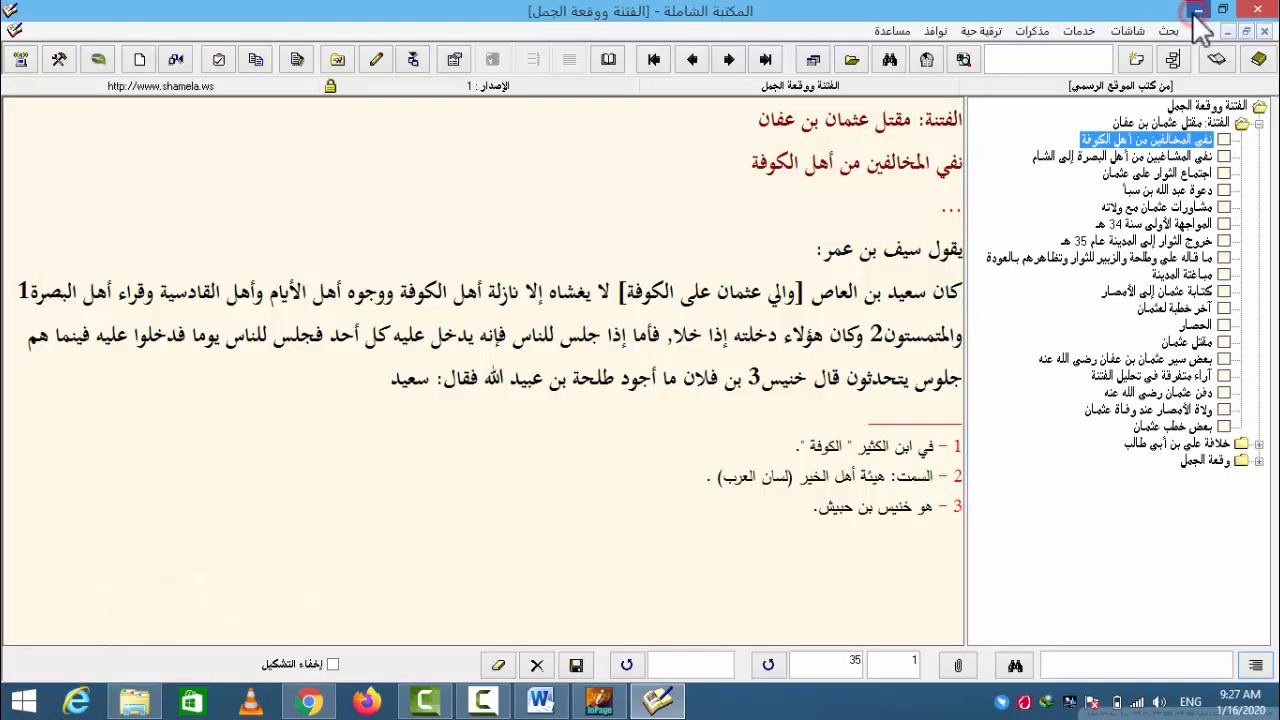
pyautogui.click(1200, 14)
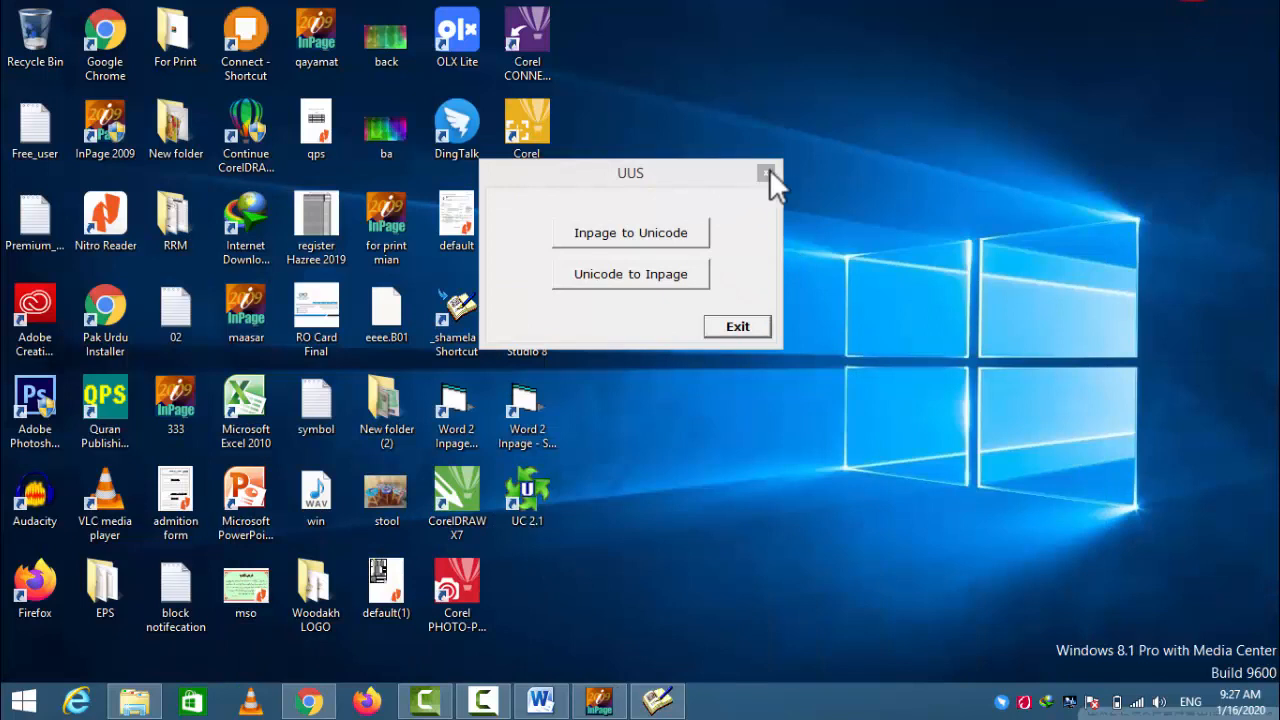
pyautogui.click(766, 173)
pyautogui.click(707, 428)
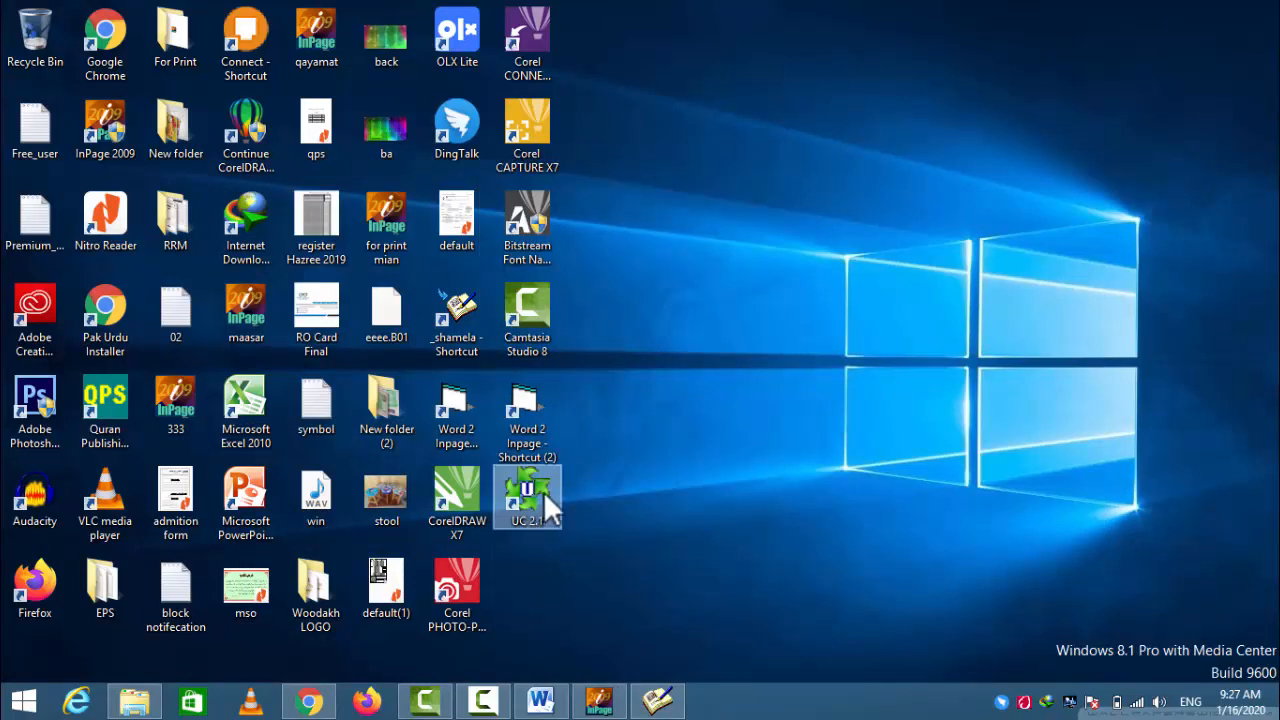
# - Launch UC 2.1 from the desktop, accept its temporary folder notice and move its window higher on the screen
pyautogui.doubleClick(538, 493)
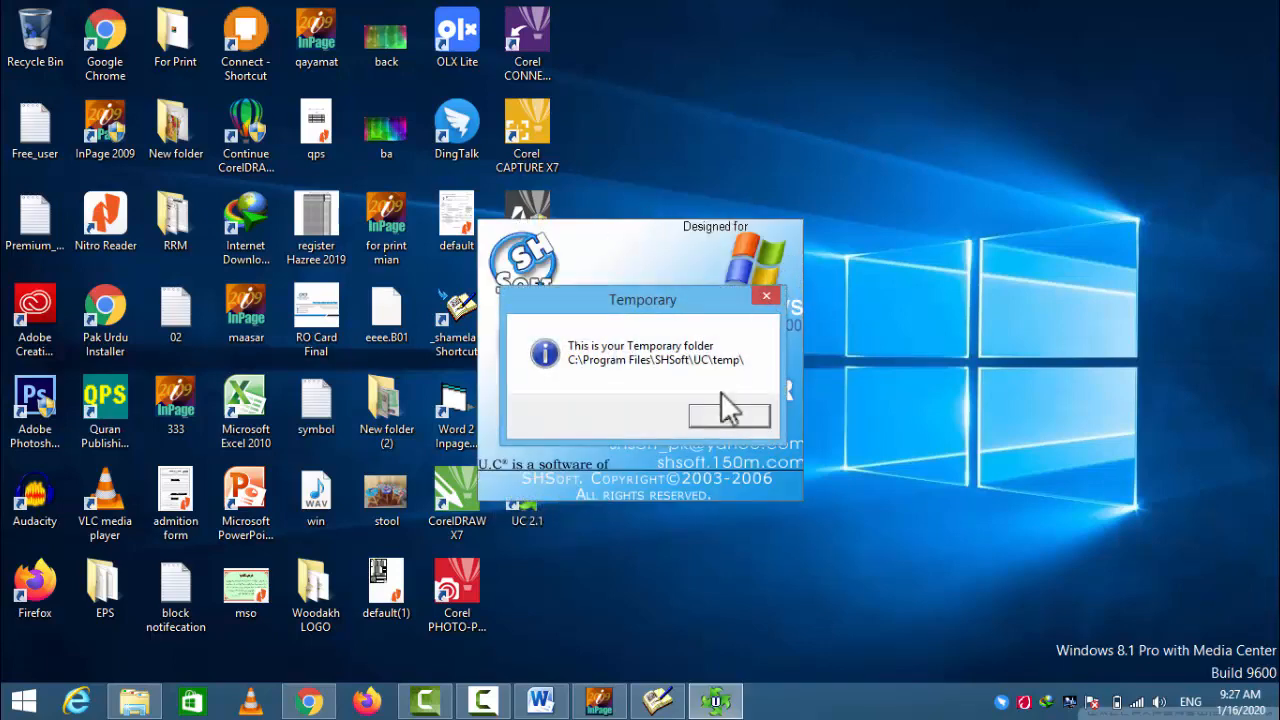
pyautogui.click(730, 418)
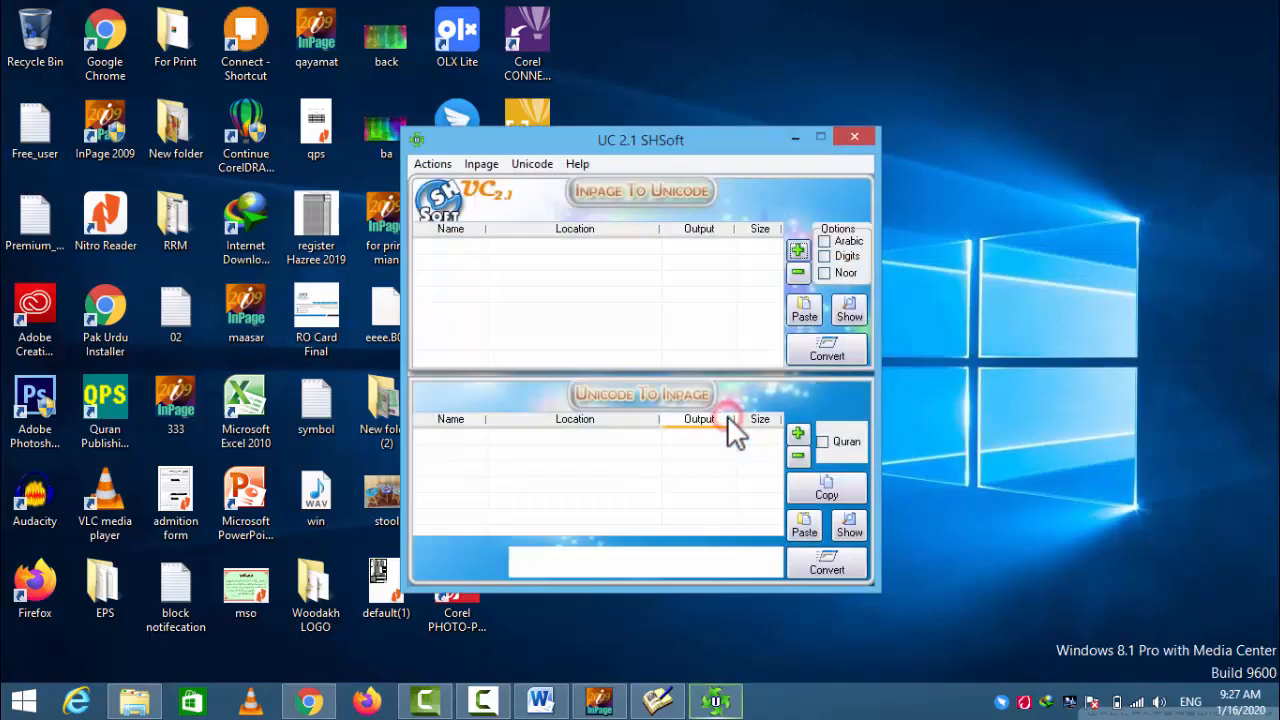
pyautogui.moveTo(680, 144); pyautogui.dragTo(680, 64)
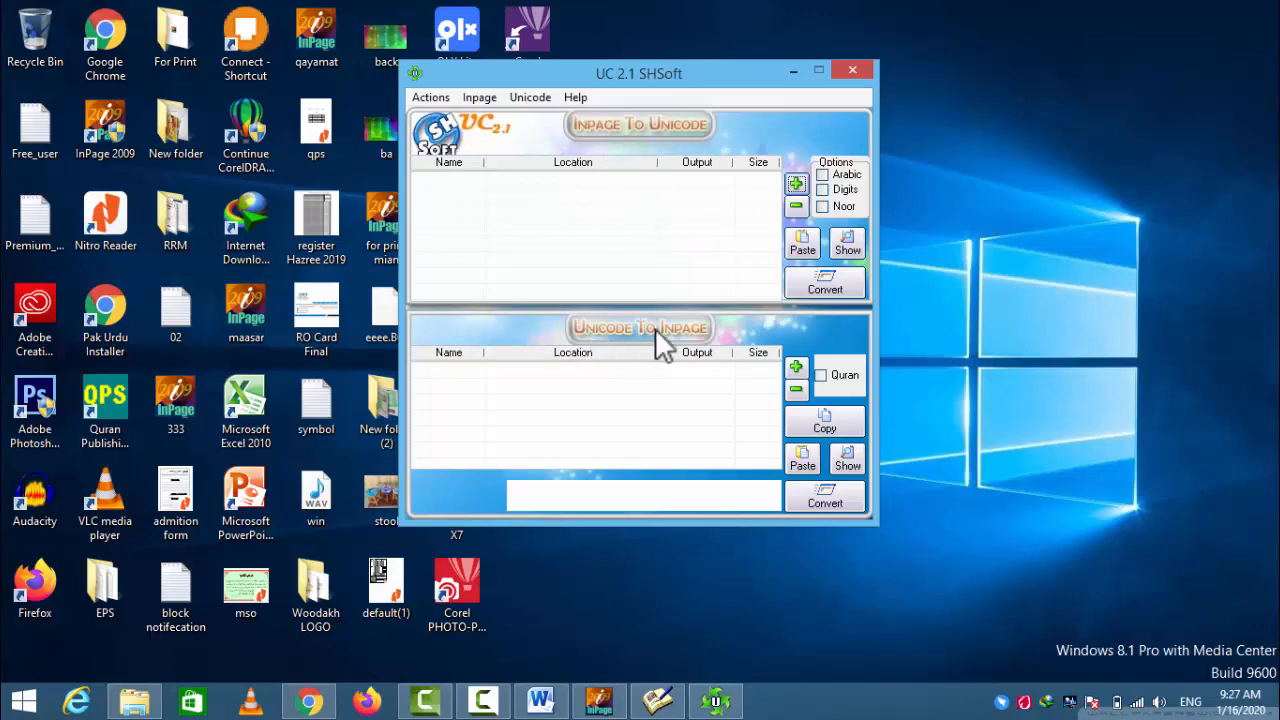
pyautogui.moveTo(598, 57); pyautogui.dragTo(620, 58)
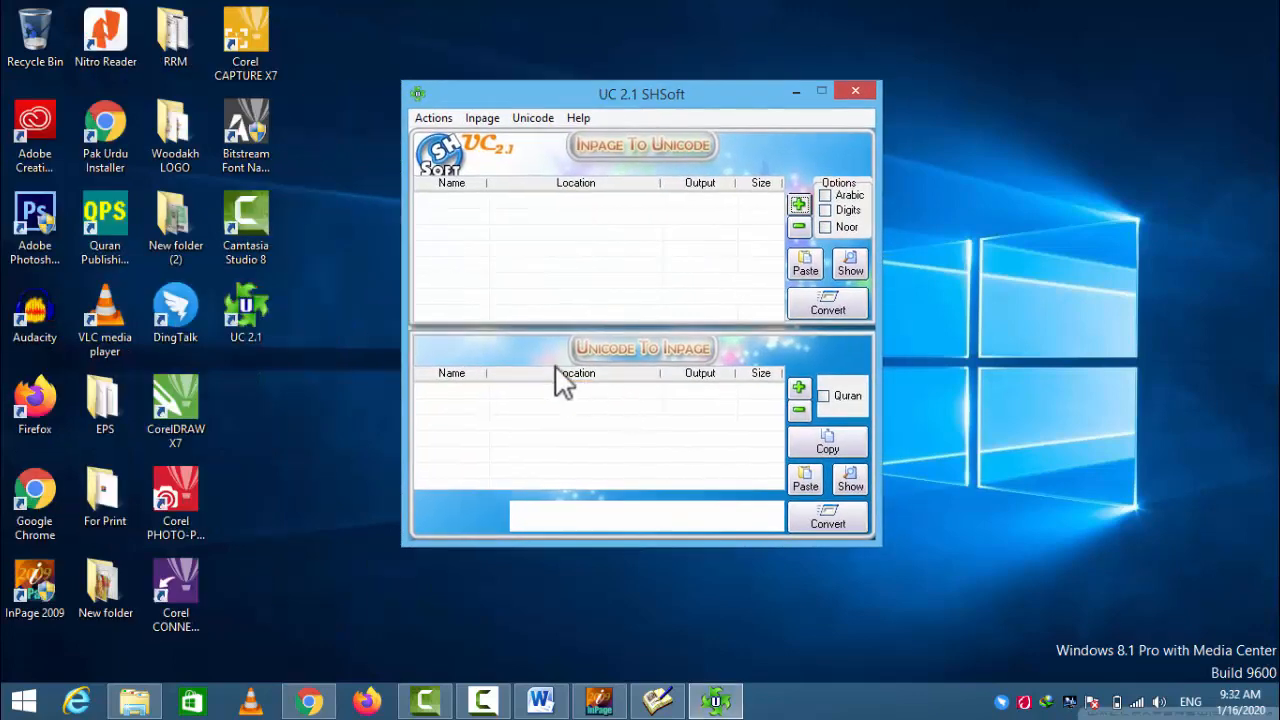
pyautogui.moveTo(591, 72); pyautogui.dragTo(617, 46)
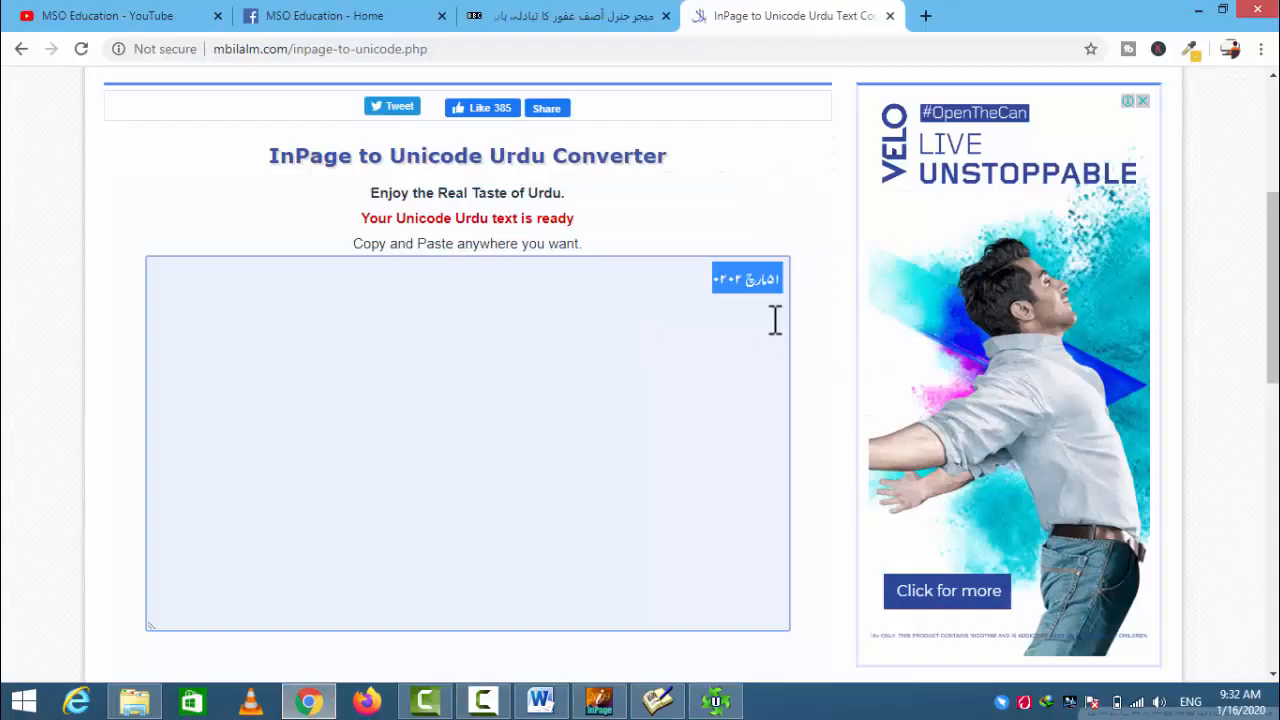
# - Switch to the BBC Urdu article in Chrome and copy the paragraph beginning ڈی جی آئی ایس پی آر کے علاوہ
pyautogui.click(675, 15)
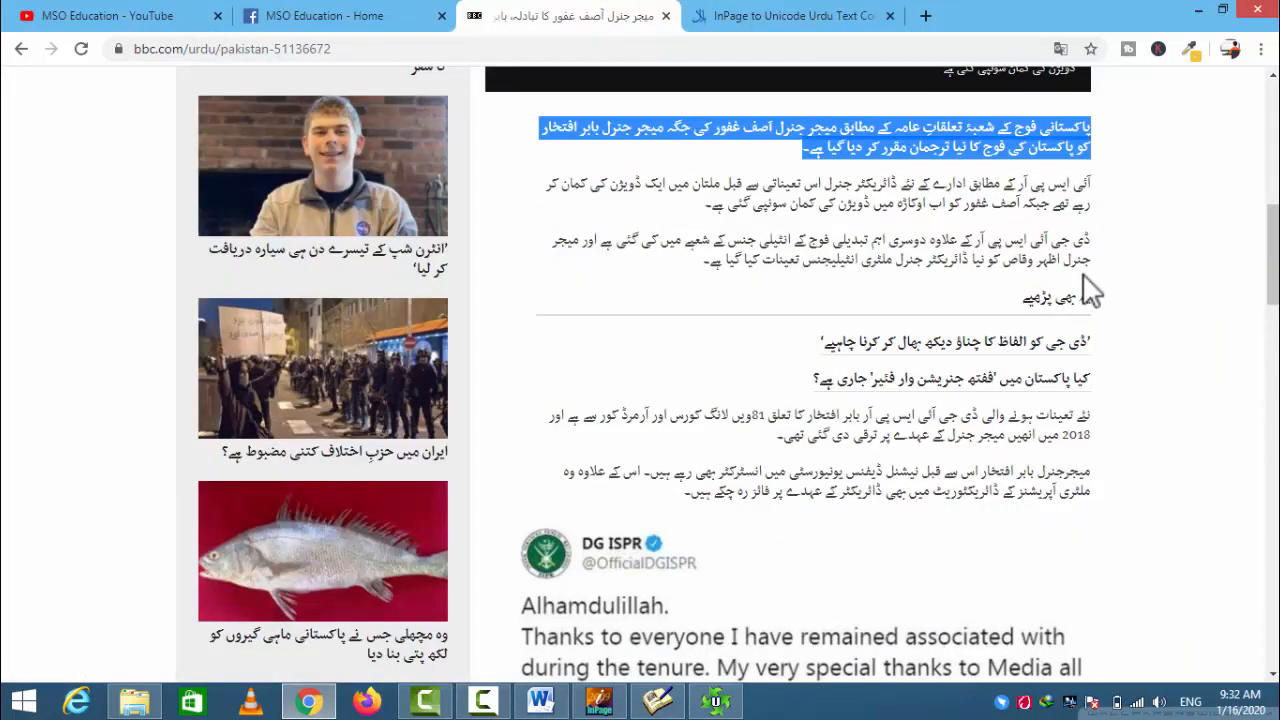
pyautogui.click(1083, 272)
pyautogui.moveTo(1098, 240); pyautogui.dragTo(707, 264)
pyautogui.rightClick(757, 260)
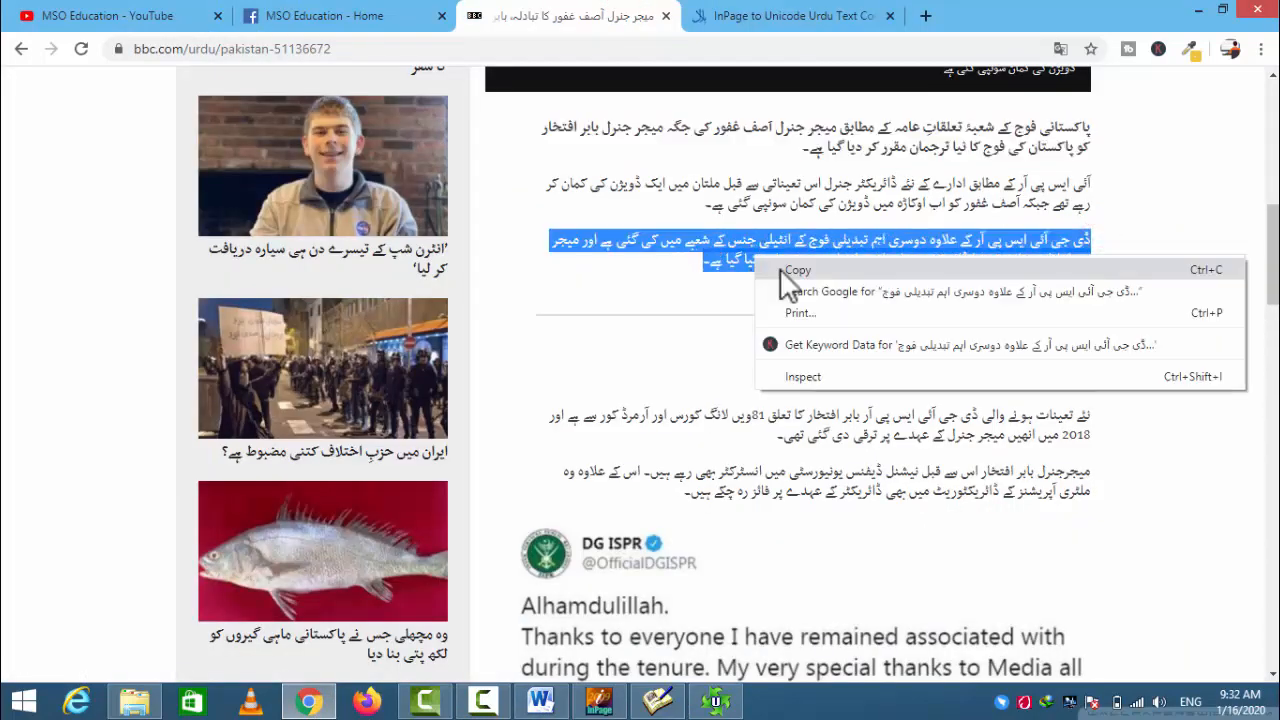
pyautogui.click(797, 270)
# - Paste the copied Urdu paragraph into UC 2.1's Unicode To Inpage section, convert temp1_u.txt and copy the converted text
pyautogui.click(715, 700)
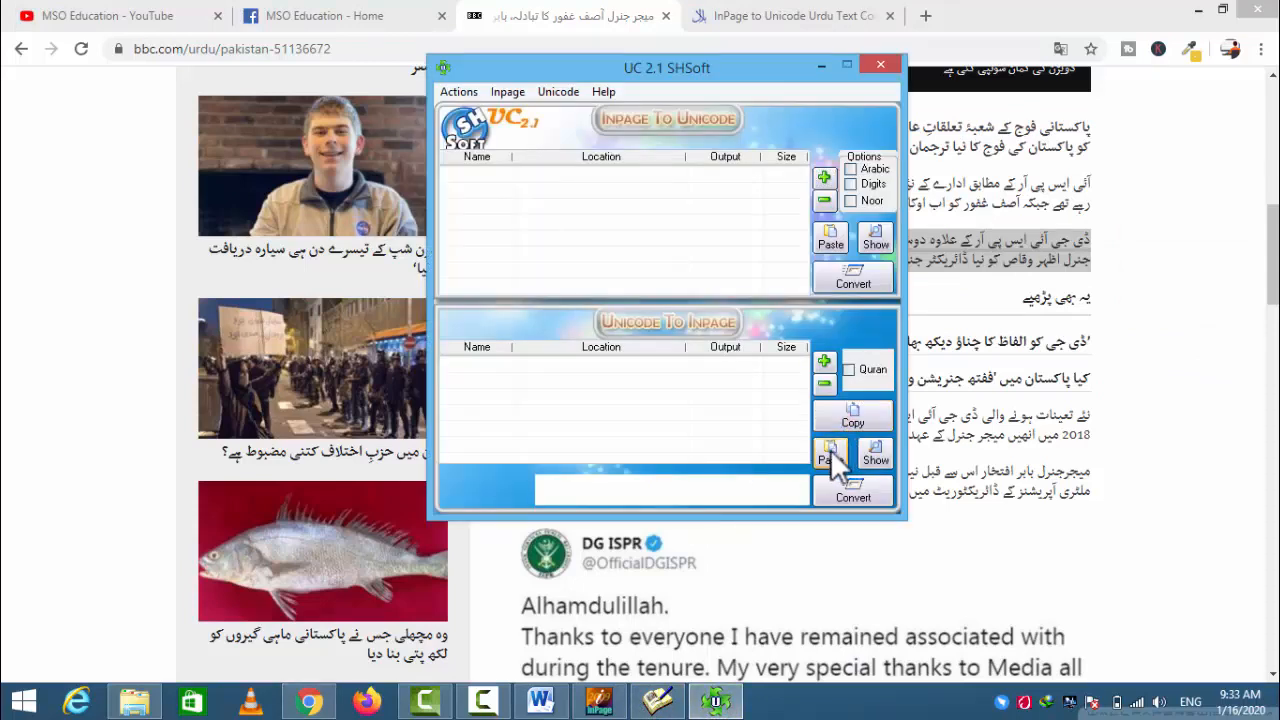
pyautogui.click(828, 450)
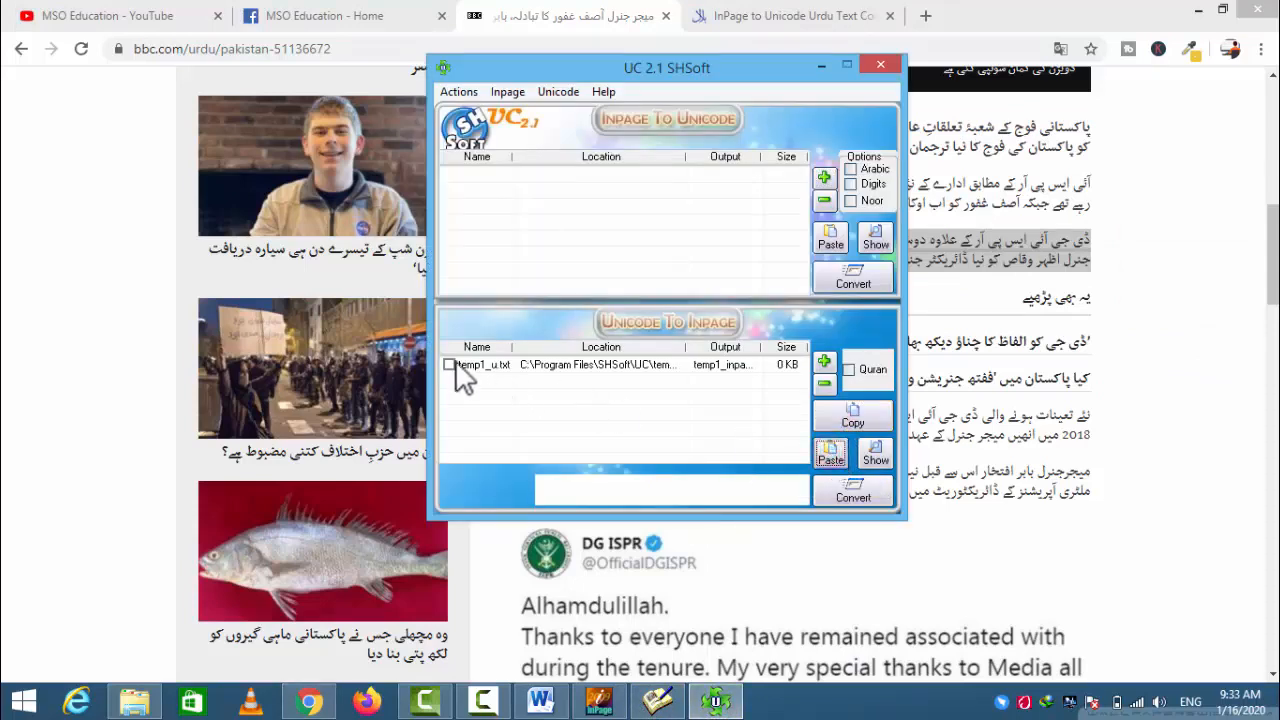
pyautogui.click(449, 367)
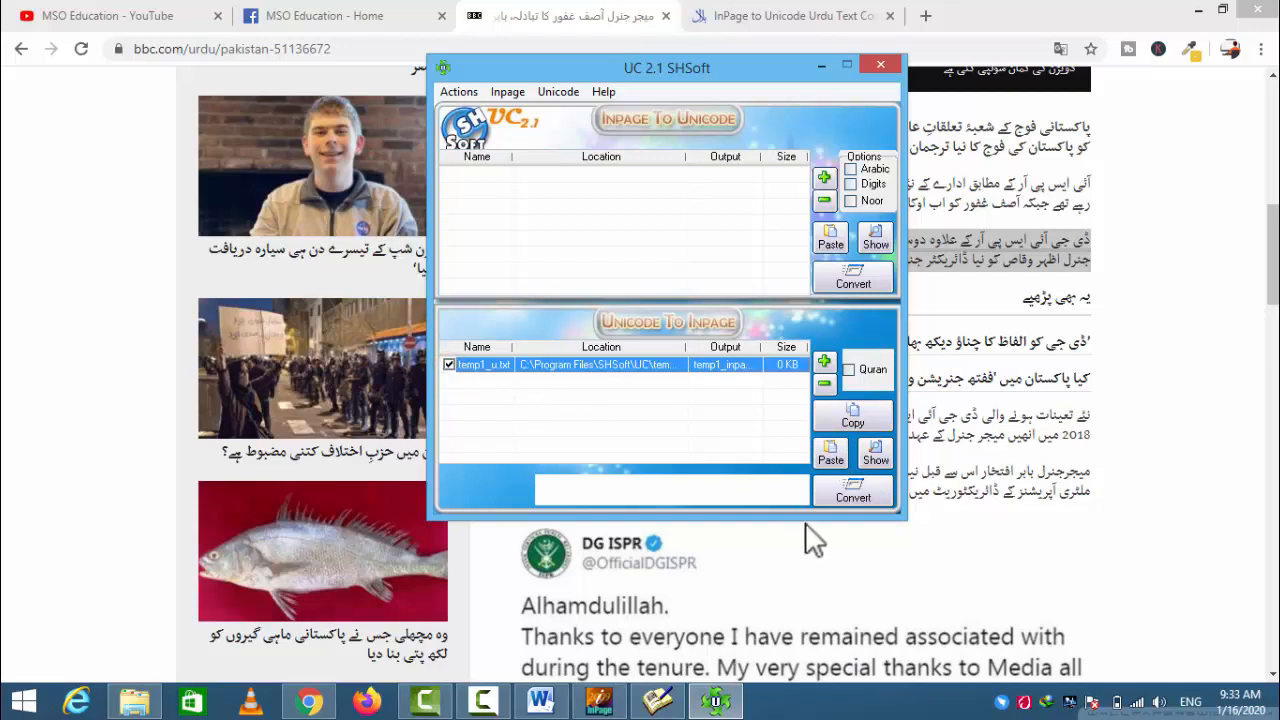
pyautogui.click(849, 484)
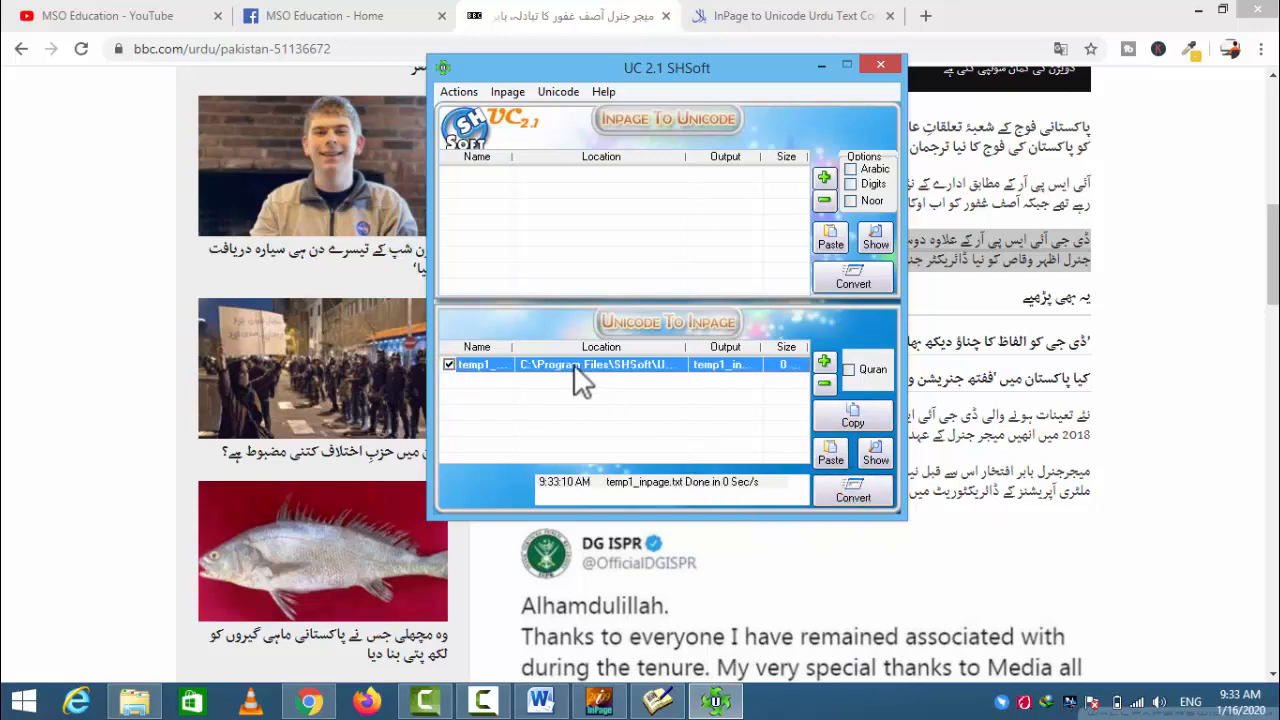
pyautogui.click(857, 414)
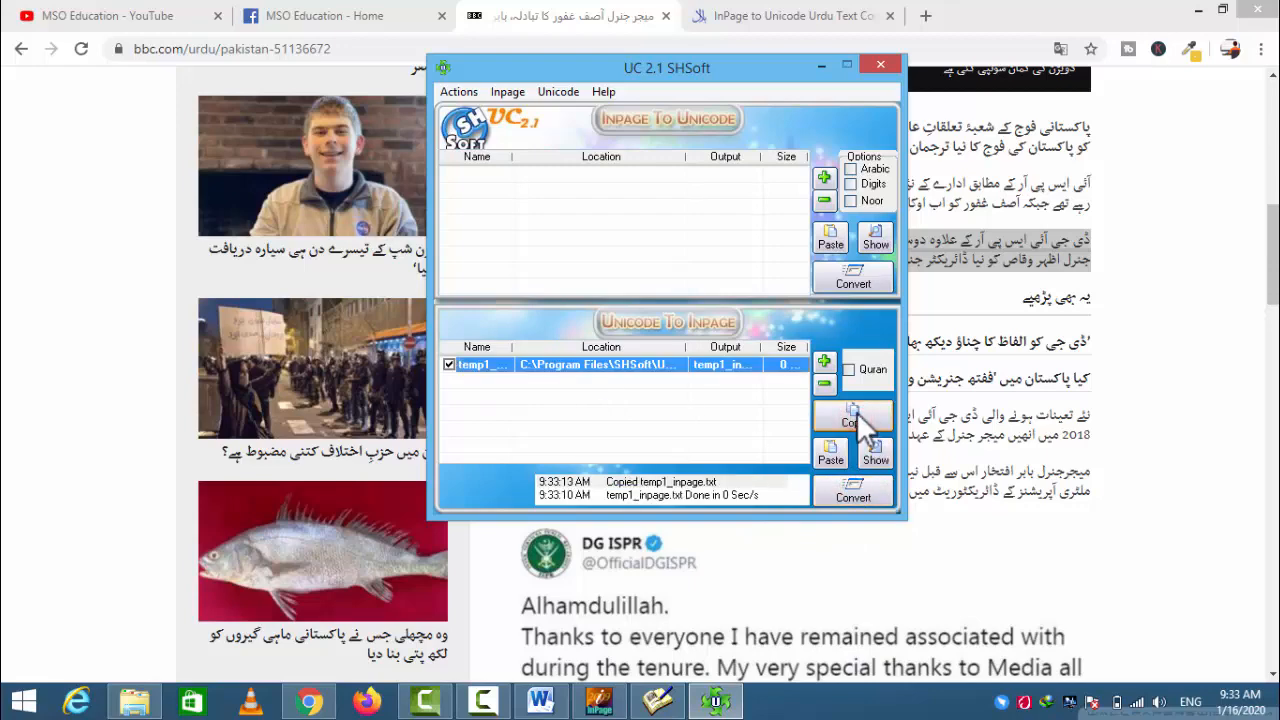
# - Switch to InPage, create a new document with the default A4 page settings and paste the converted Urdu paragraph into it
pyautogui.click(617, 706)
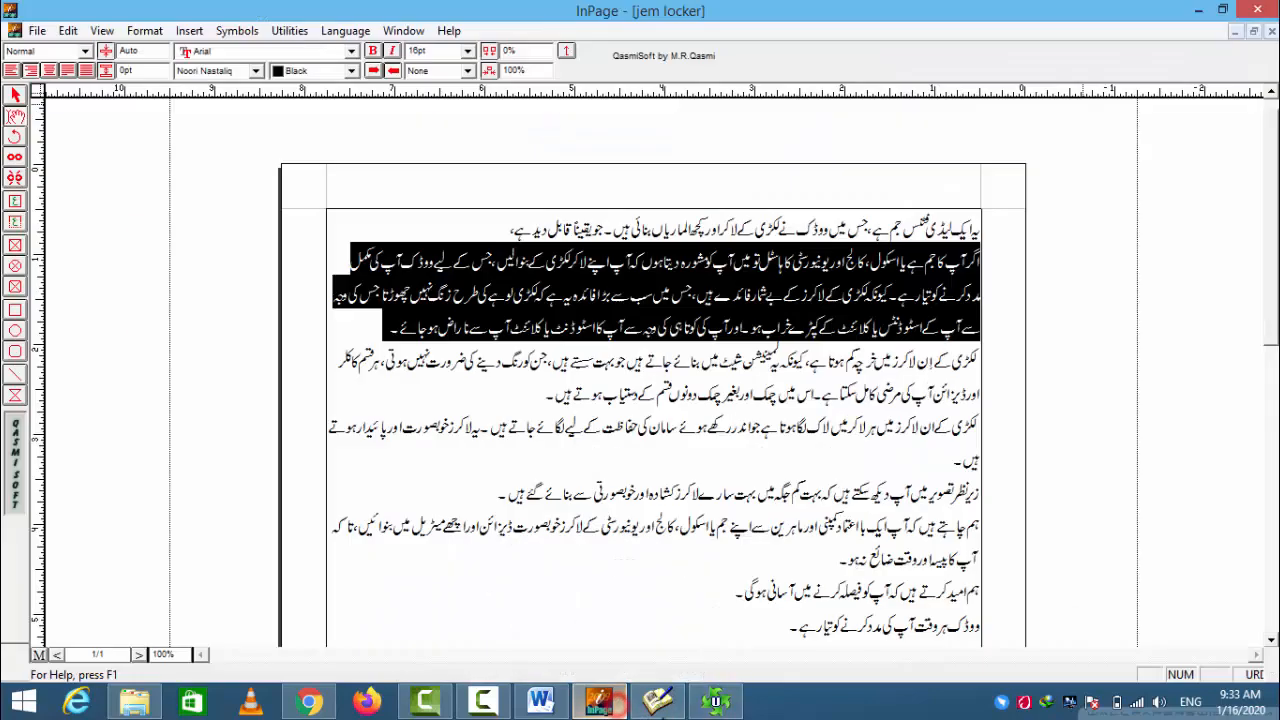
pyautogui.hotkey('ctrl', 'n')
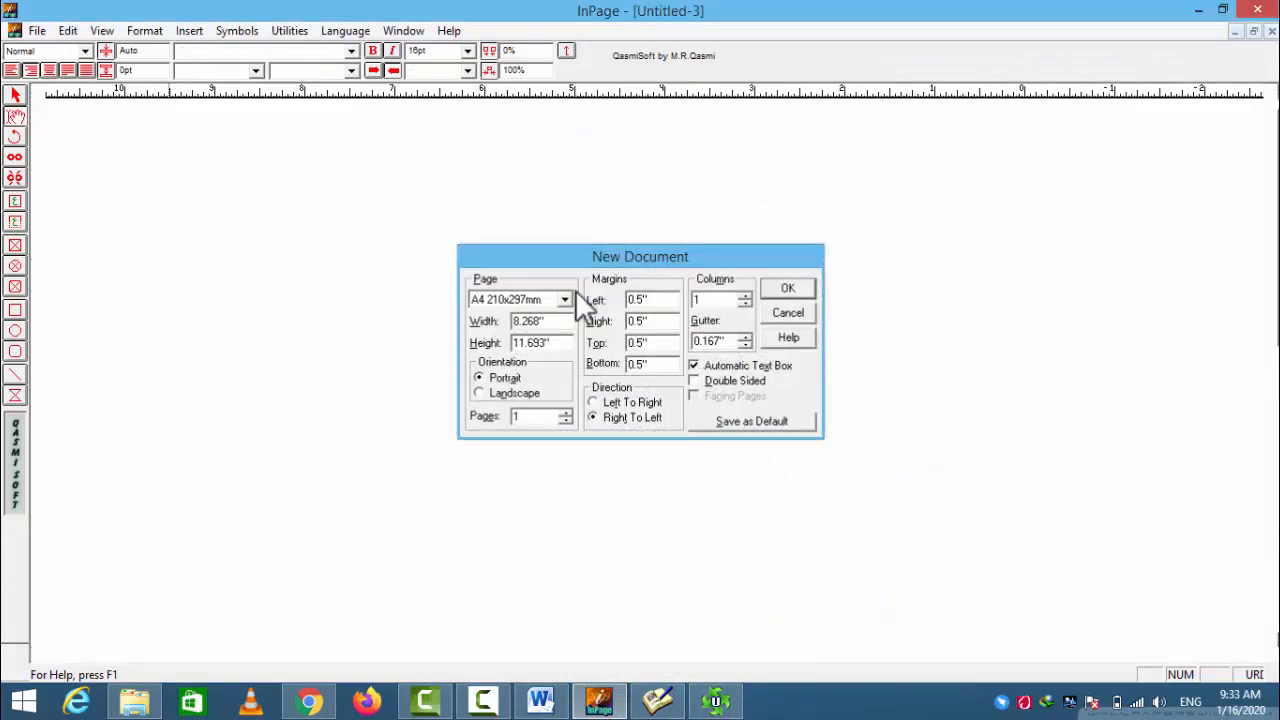
pyautogui.press('Return')
pyautogui.rightClick(746, 285)
pyautogui.click(802, 366)
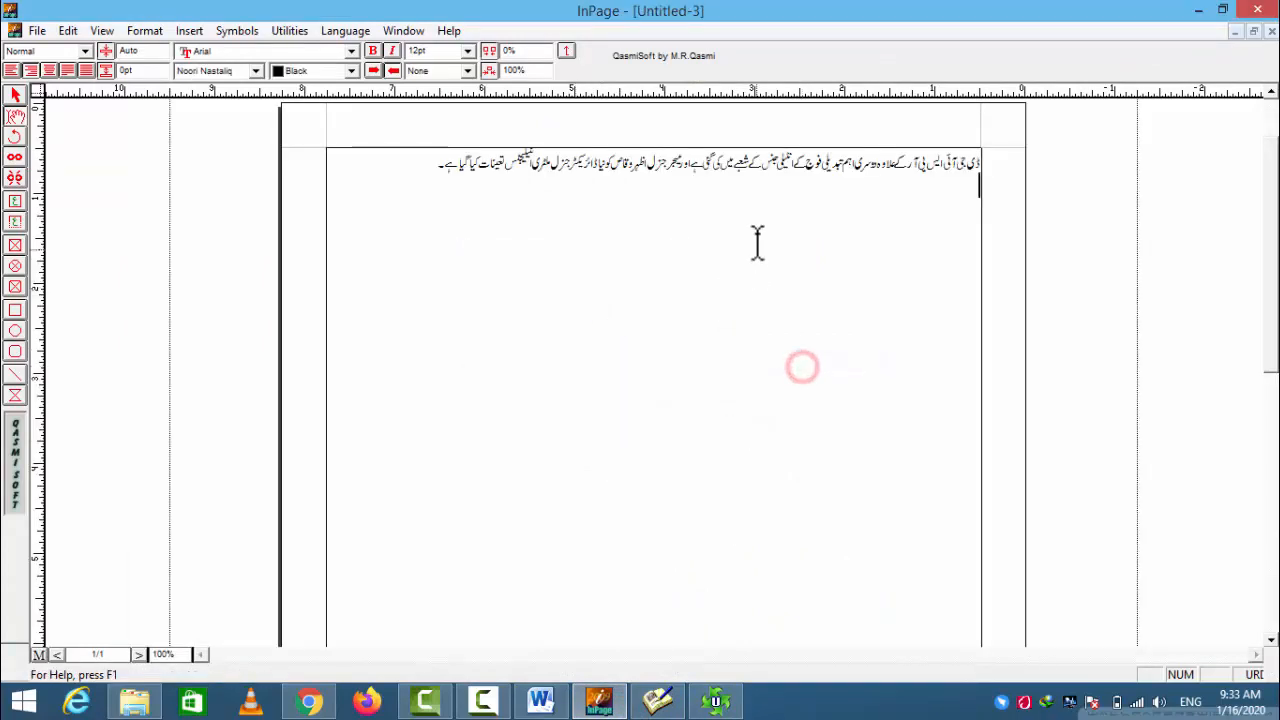
# - Select the pasted Urdu paragraph and set its character size to 36pt
pyautogui.tripleClick(775, 167)
pyautogui.click(467, 50)
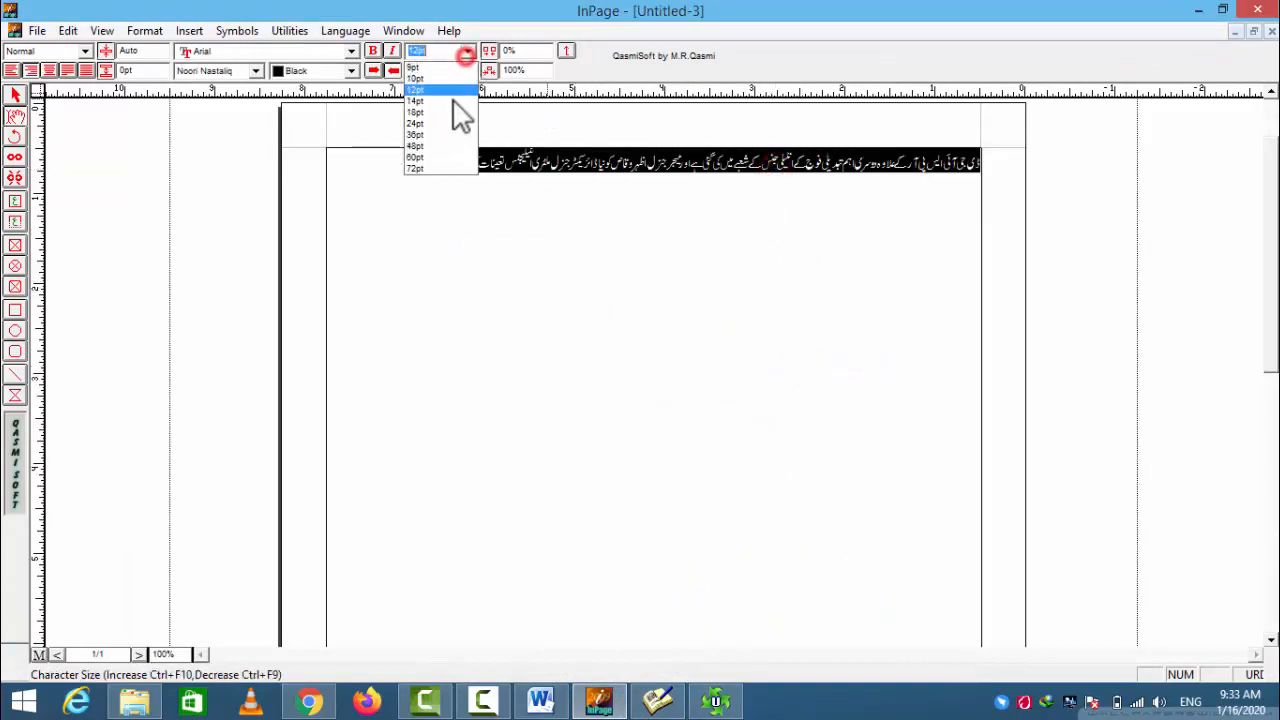
pyautogui.click(438, 131)
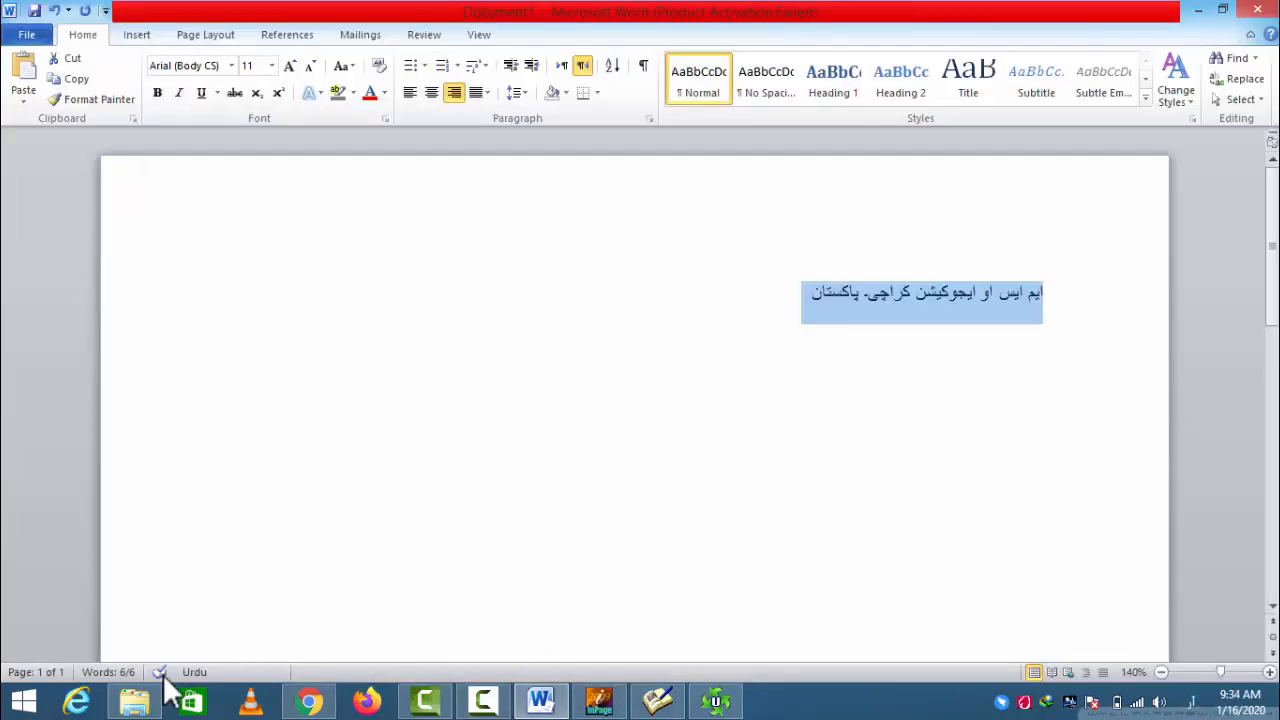
# - Switch to File Explorer and go back from the Unicode Converter 2.1 folder to the convert folder listing all the converters
pyautogui.click(134, 700)
pyautogui.click(345, 280)
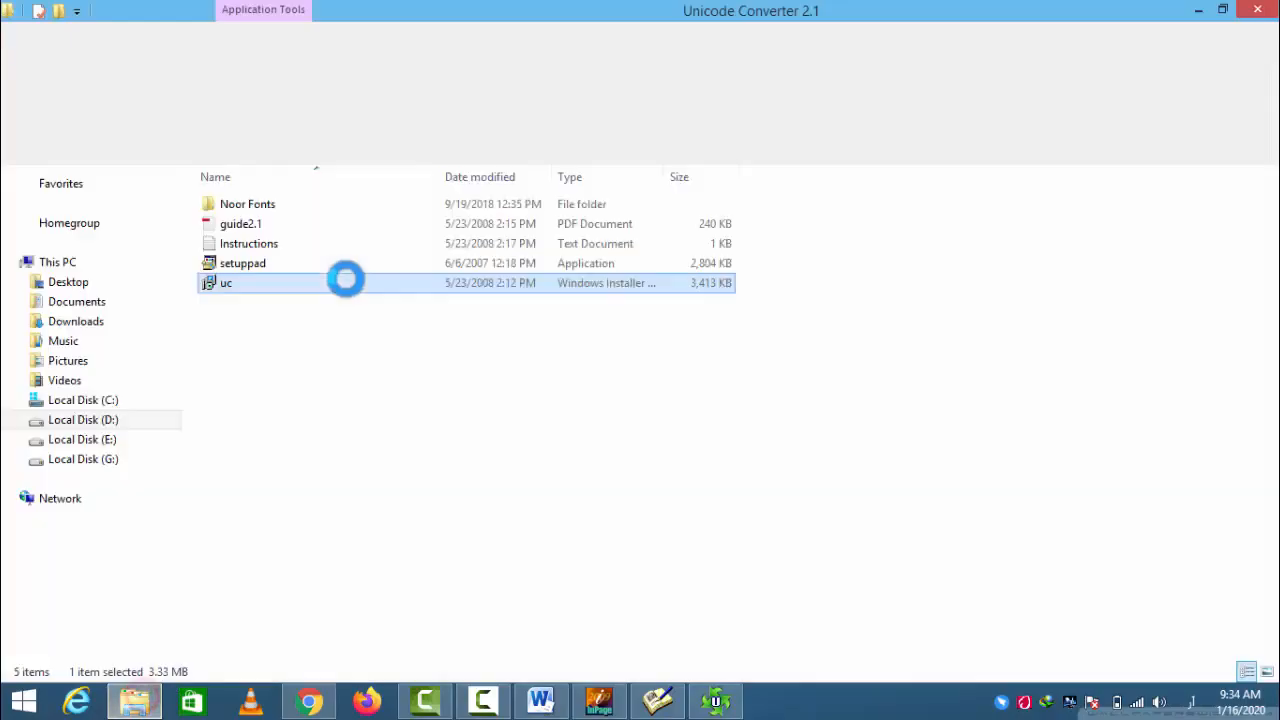
pyautogui.click(18, 147)
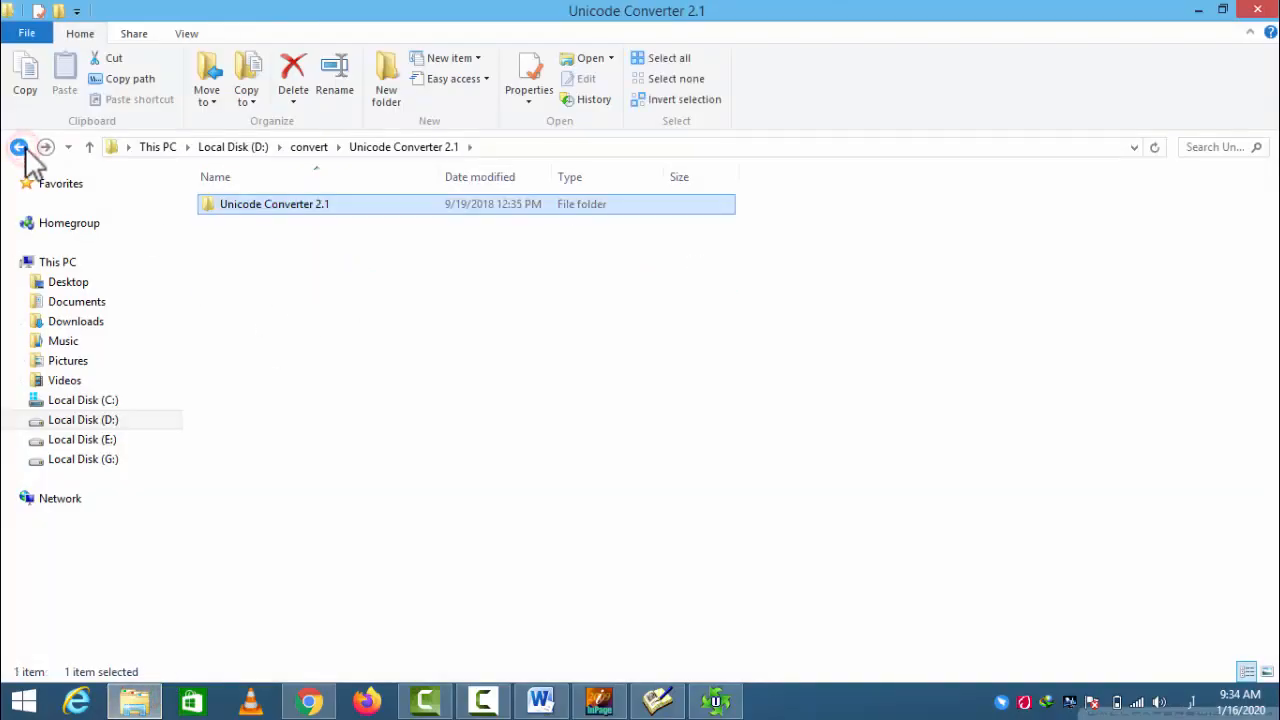
pyautogui.click(18, 147)
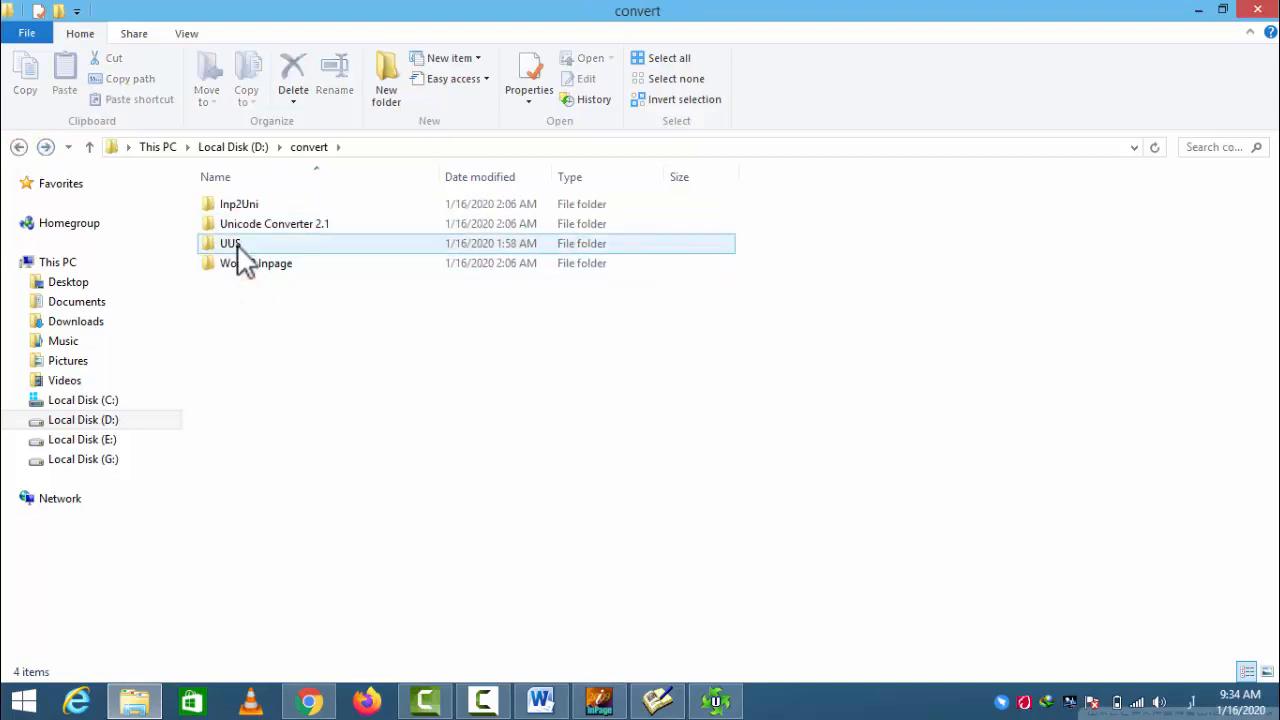
pyautogui.moveTo(252, 292); pyautogui.dragTo(240, 200)
pyautogui.click(282, 305)
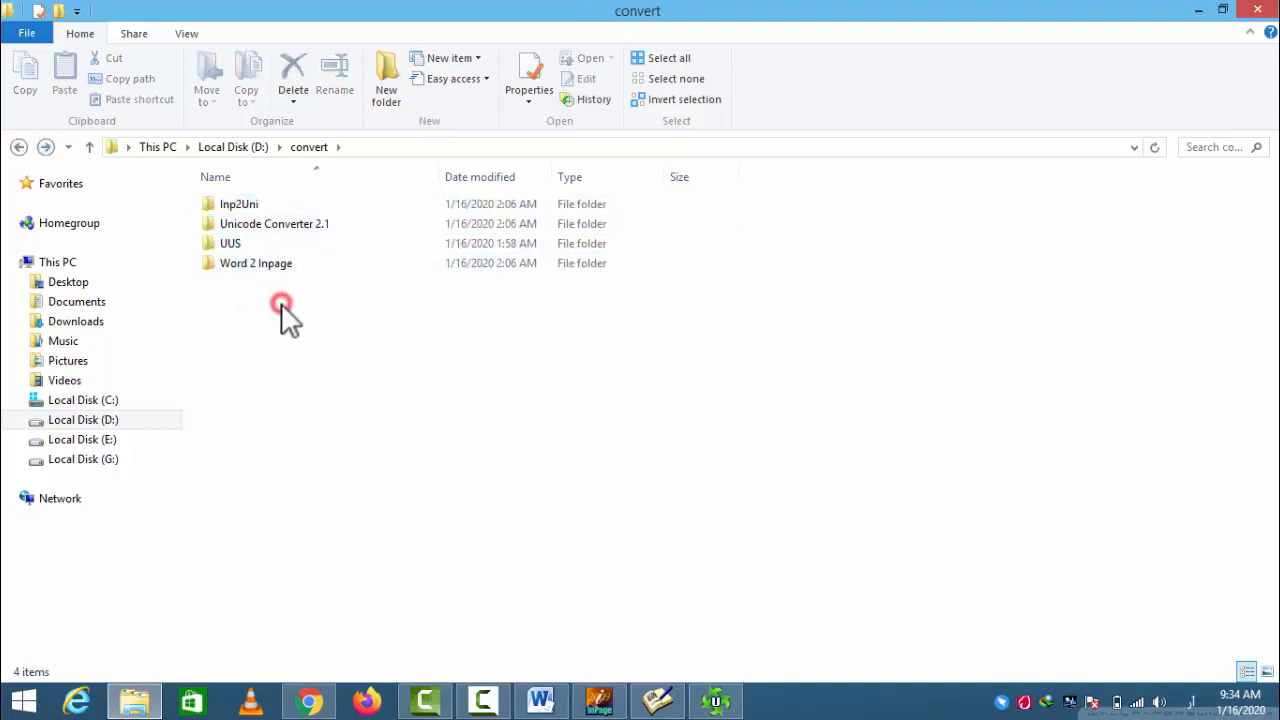